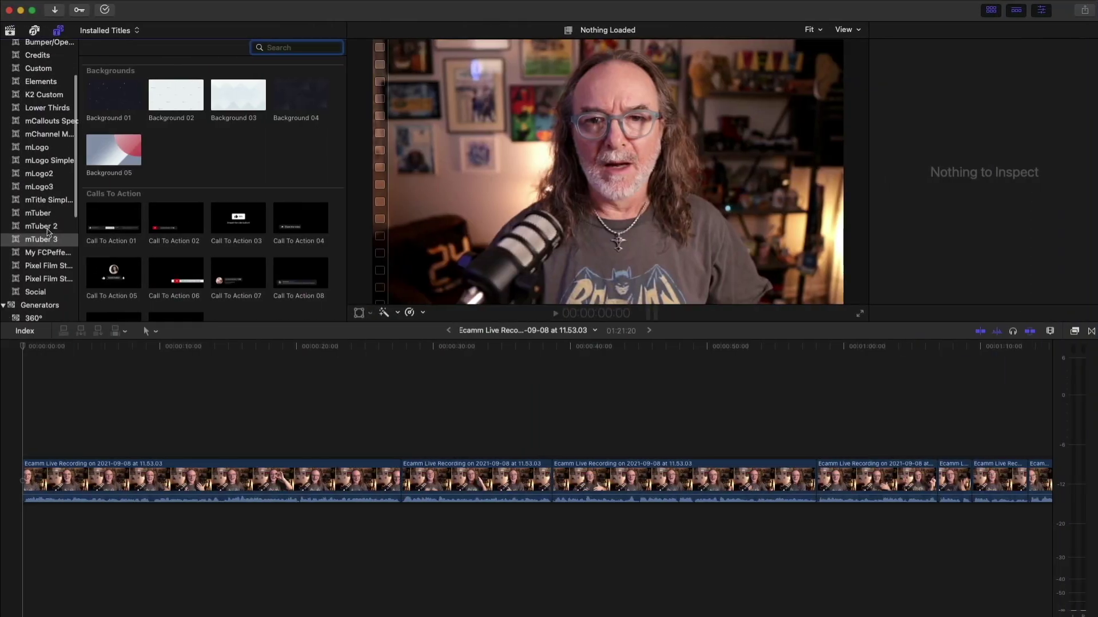
Show the mTuber 3 titles and preview Background 01 through Background 04
{"action": "left_click", "coordinate": [49, 211]}
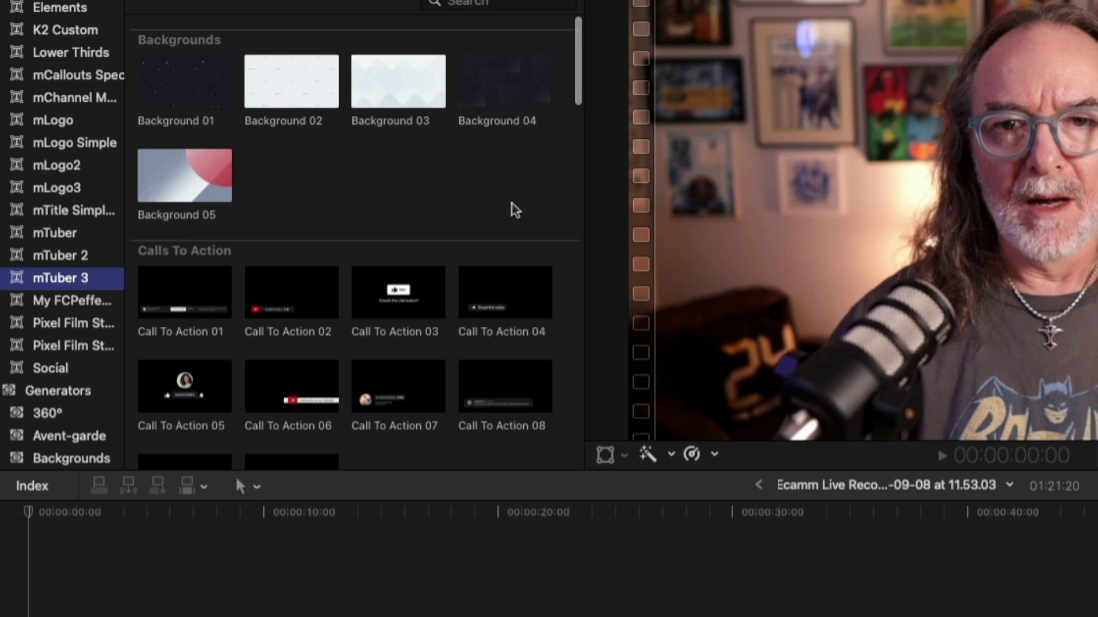
{"action": "left_click", "coordinate": [279, 514]}
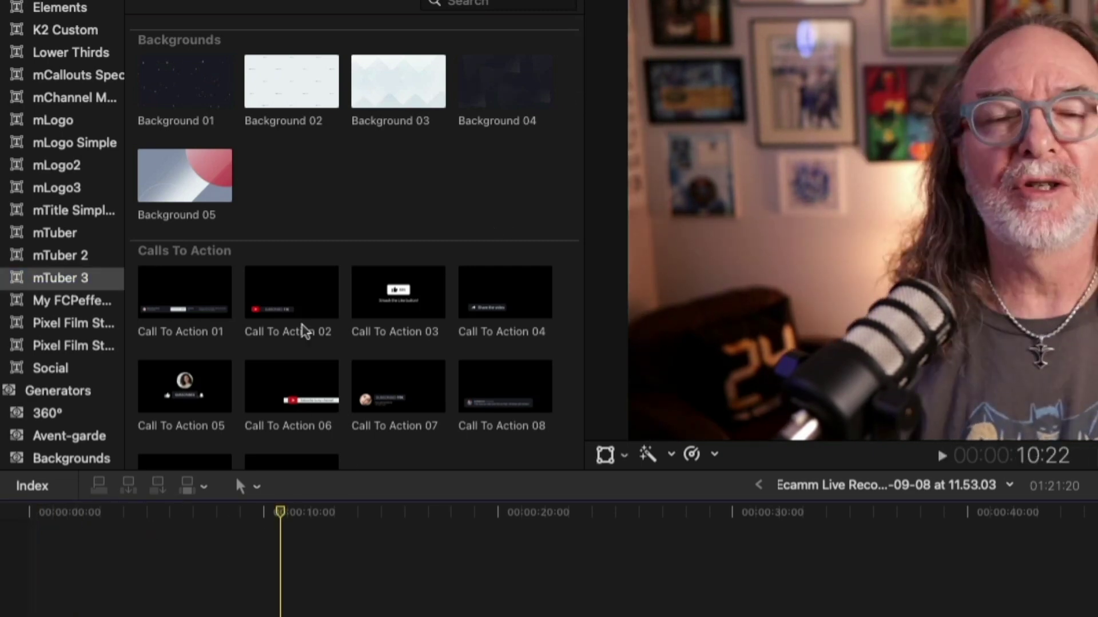
{"action": "left_click", "coordinate": [187, 79]}
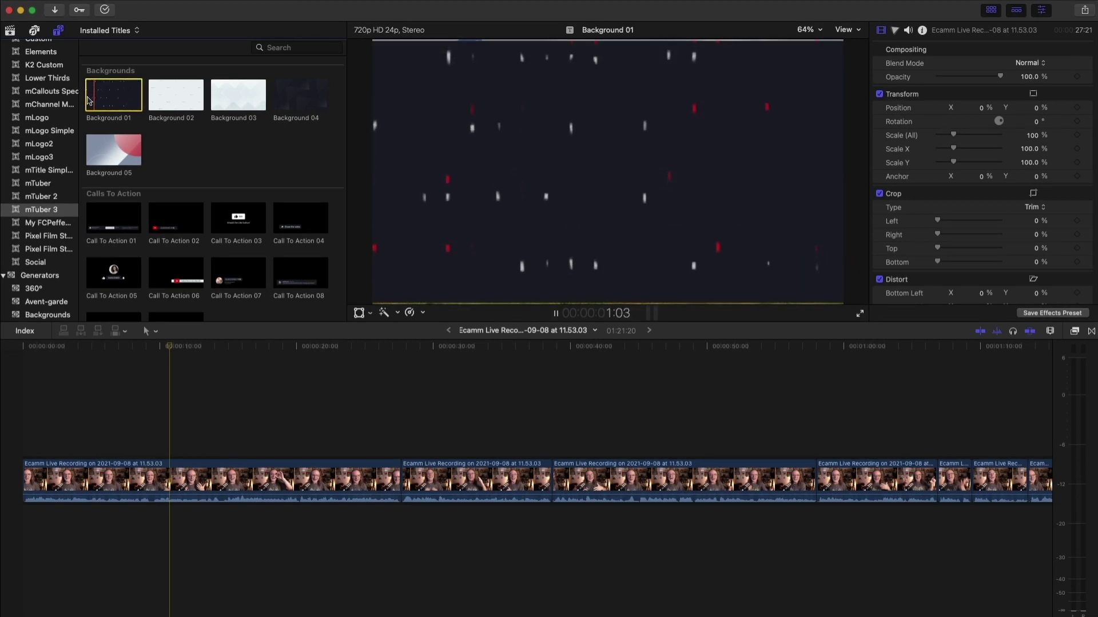
{"action": "left_click", "coordinate": [168, 98]}
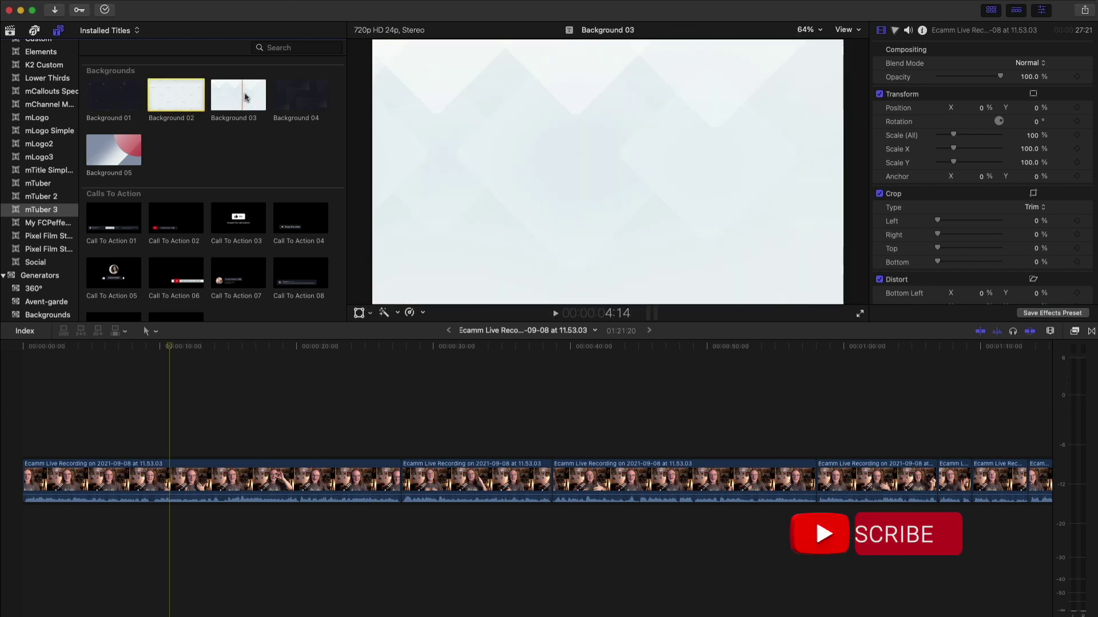
{"action": "left_click", "coordinate": [235, 100]}
{"action": "key", "text": "space"}
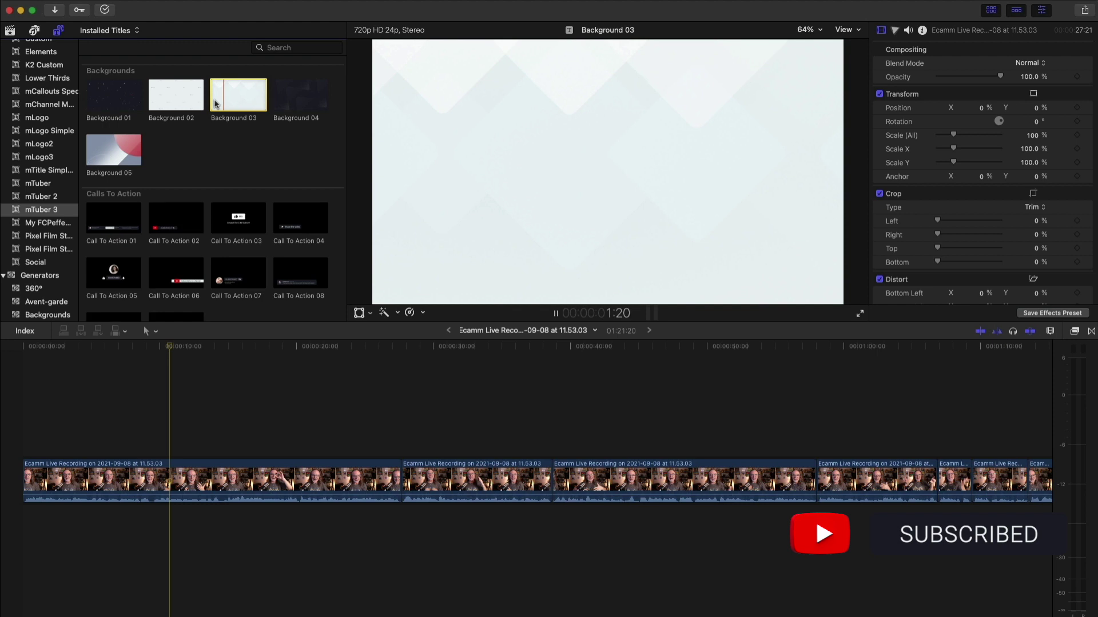
{"action": "left_click", "coordinate": [289, 103]}
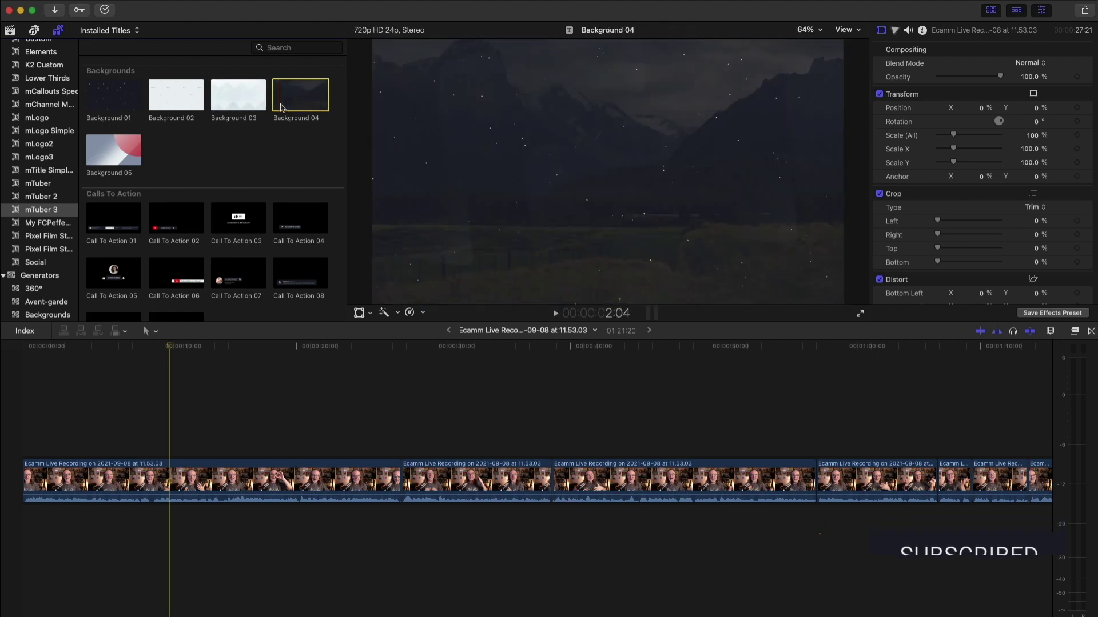
Place the Background 05 title above the recording at about 25 seconds and play it back
{"action": "left_click_drag", "start_coordinate": [112, 150], "coordinate": [371, 453]}
{"action": "left_click_drag", "start_coordinate": [173, 349], "coordinate": [366, 355]}
{"action": "key", "text": "space"}
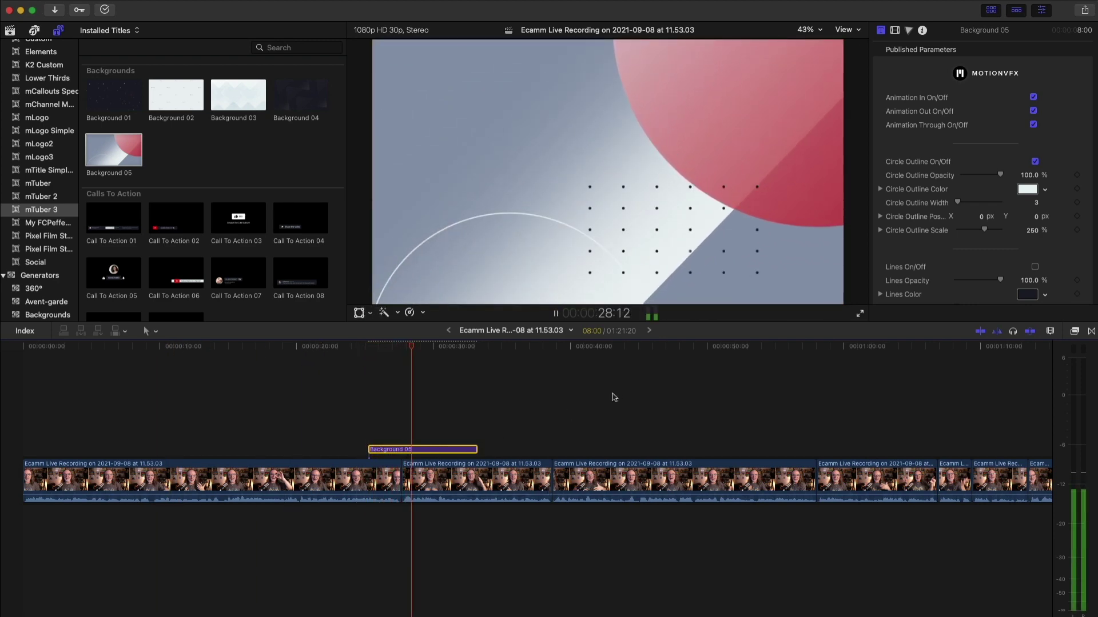
{"action": "key", "text": "space"}
Look through Background 05's published parameters and delete the title from the timeline
{"action": "scroll", "coordinate": [1055, 216], "scroll_direction": "down", "scroll_amount": 4}
{"action": "scroll", "coordinate": [1036, 250], "scroll_direction": "down", "scroll_amount": 6}
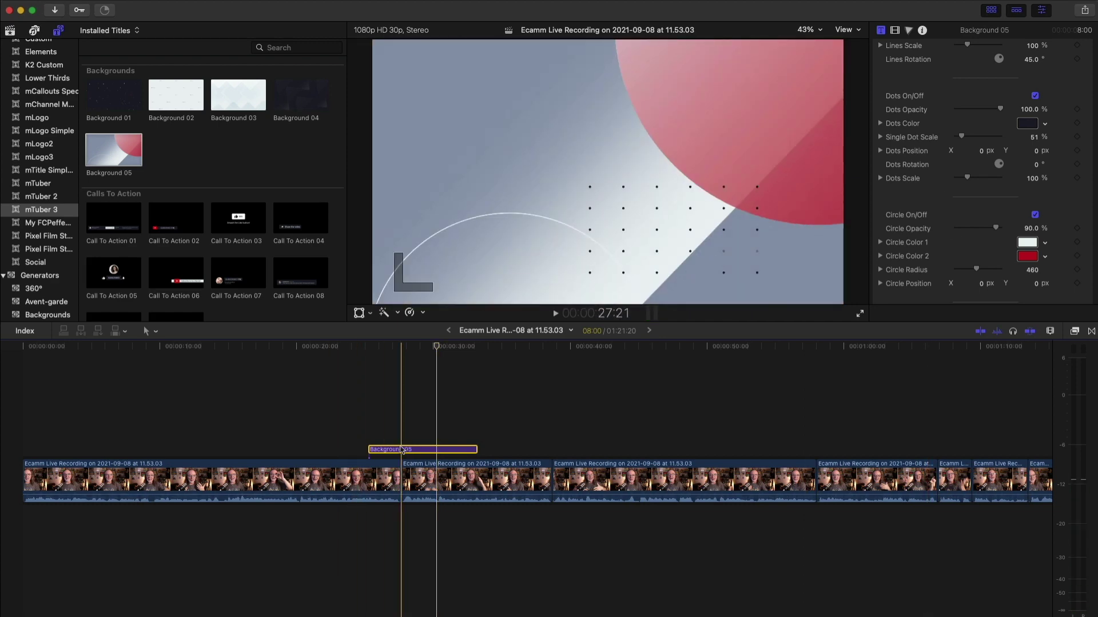
{"action": "key", "text": "Delete"}
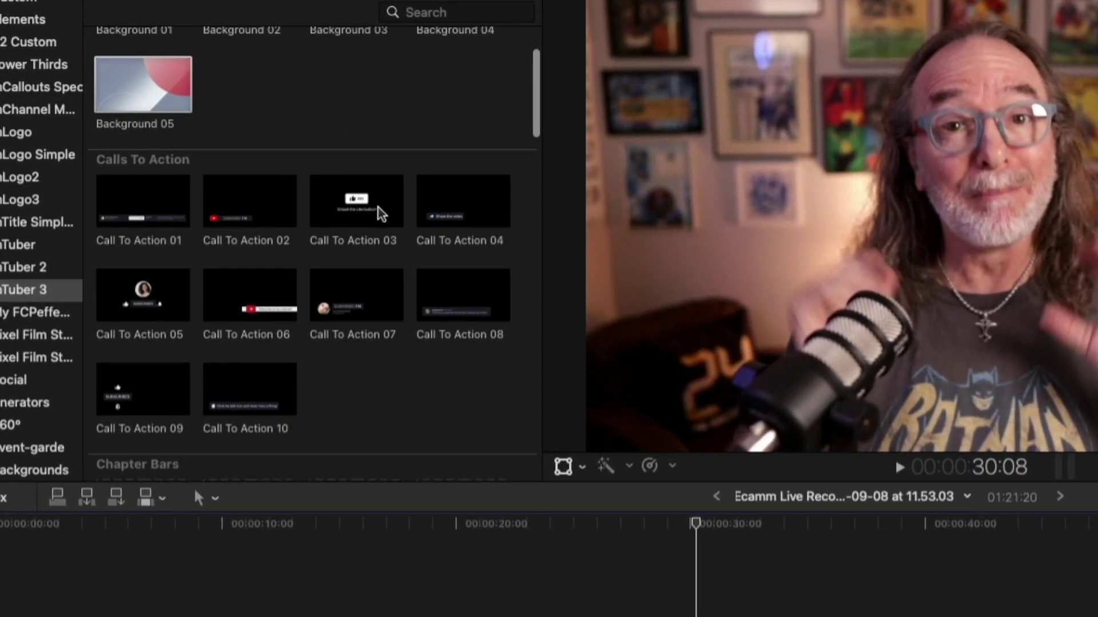
Preview Call To Action 01 and connect it to the recording at about 11 seconds
{"action": "scroll", "coordinate": [382, 215], "scroll_direction": "down", "scroll_amount": 2}
{"action": "left_click_drag", "start_coordinate": [696, 524], "coordinate": [260, 526]}
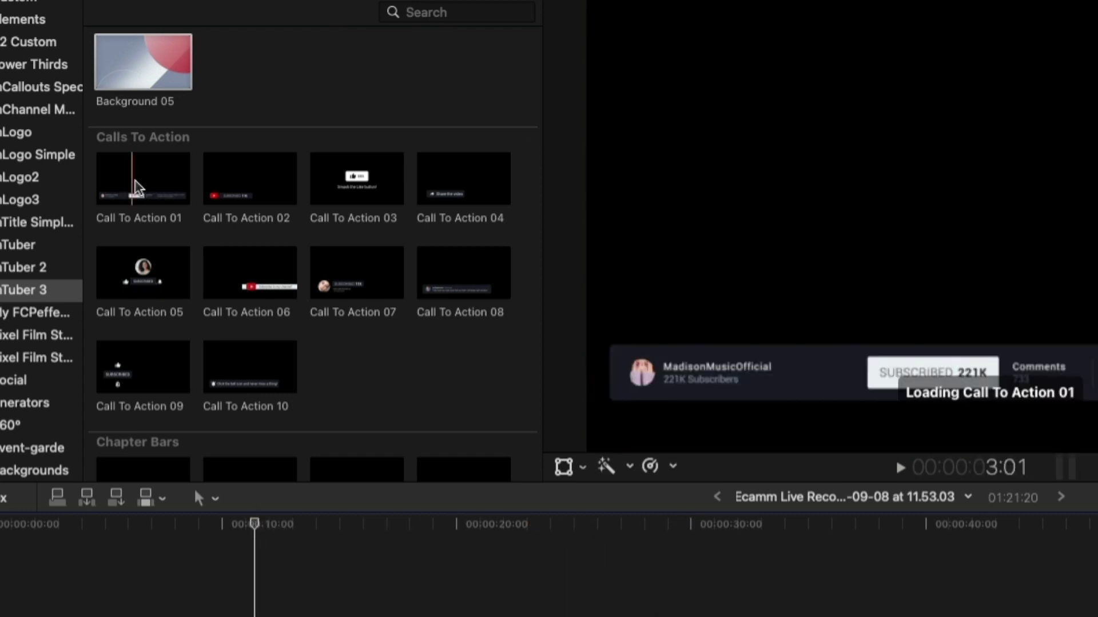
{"action": "left_click", "coordinate": [114, 192]}
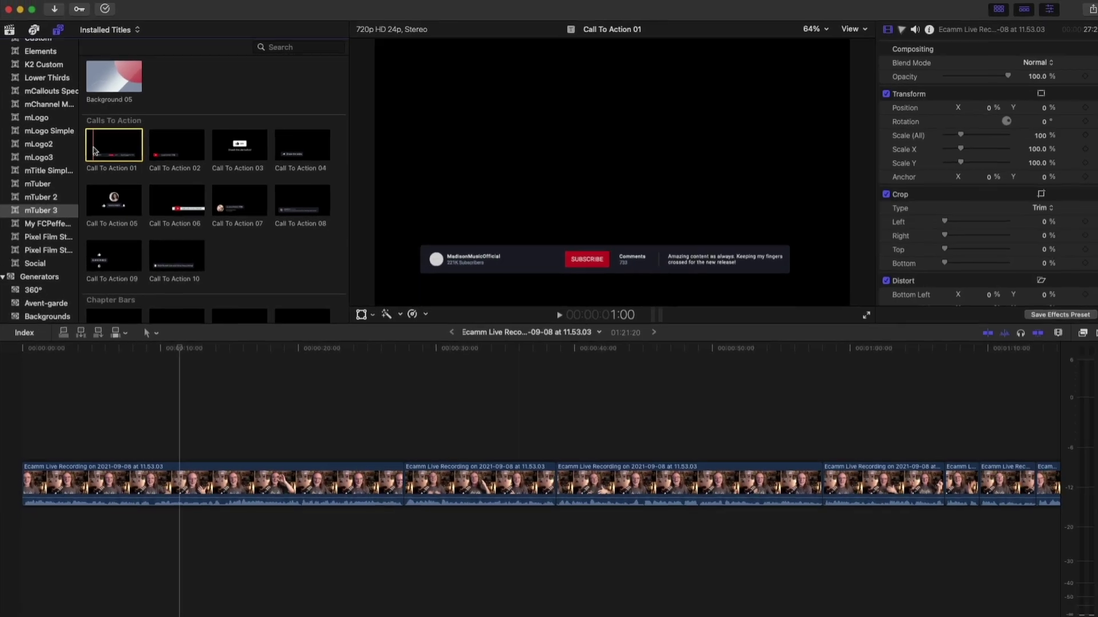
{"action": "key", "text": "q"}
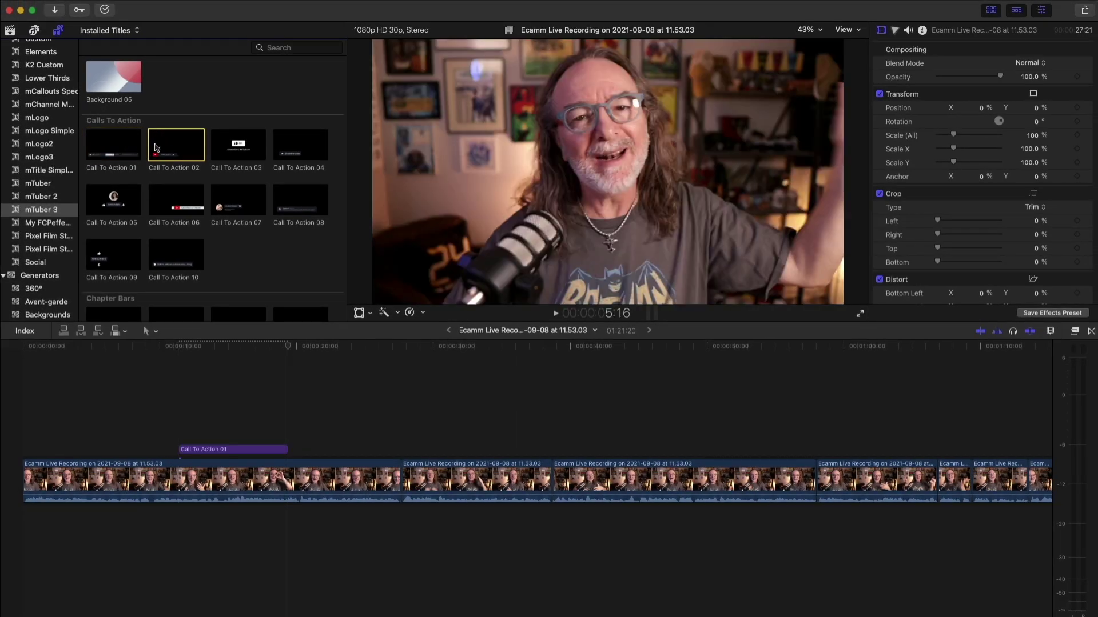
Connect Call To Action 02 through Call To Action 06 end to end after Call To Action 01
{"action": "key", "text": "q"}
{"action": "left_click", "coordinate": [241, 154]}
{"action": "key", "text": "q"}
{"action": "left_click", "coordinate": [287, 154]}
{"action": "key", "text": "q"}
{"action": "left_click", "coordinate": [115, 202]}
{"action": "key", "text": "q"}
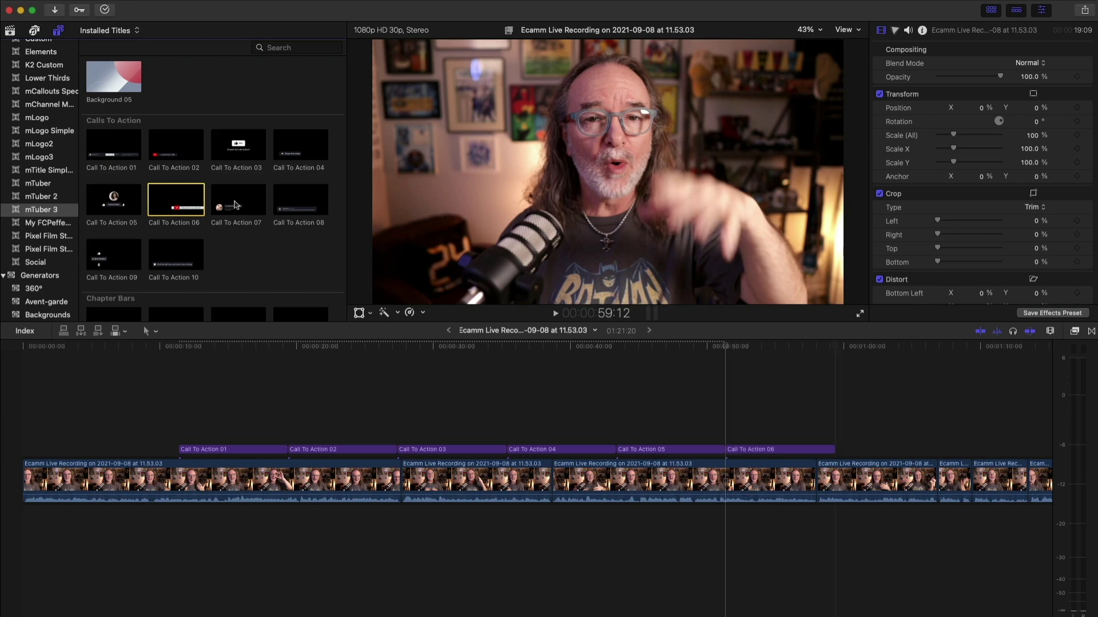
Connect Call To Action 07 through Call To Action 10 end to end after Call To Action 06
{"action": "left_click", "coordinate": [233, 204]}
{"action": "key", "text": "q"}
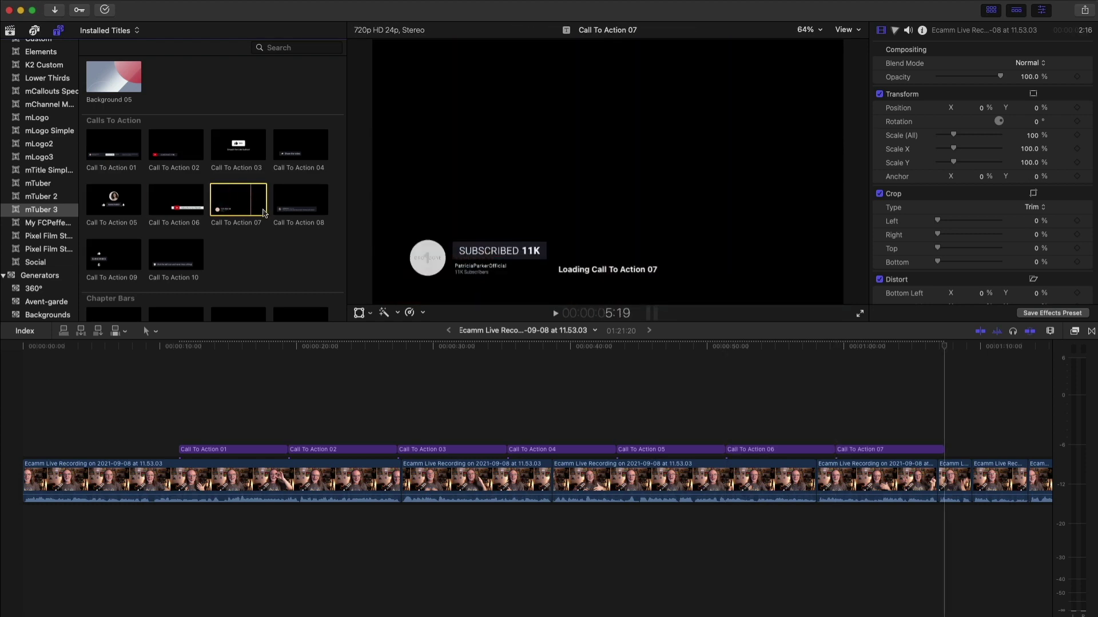
{"action": "left_click", "coordinate": [294, 212]}
{"action": "key", "text": "q"}
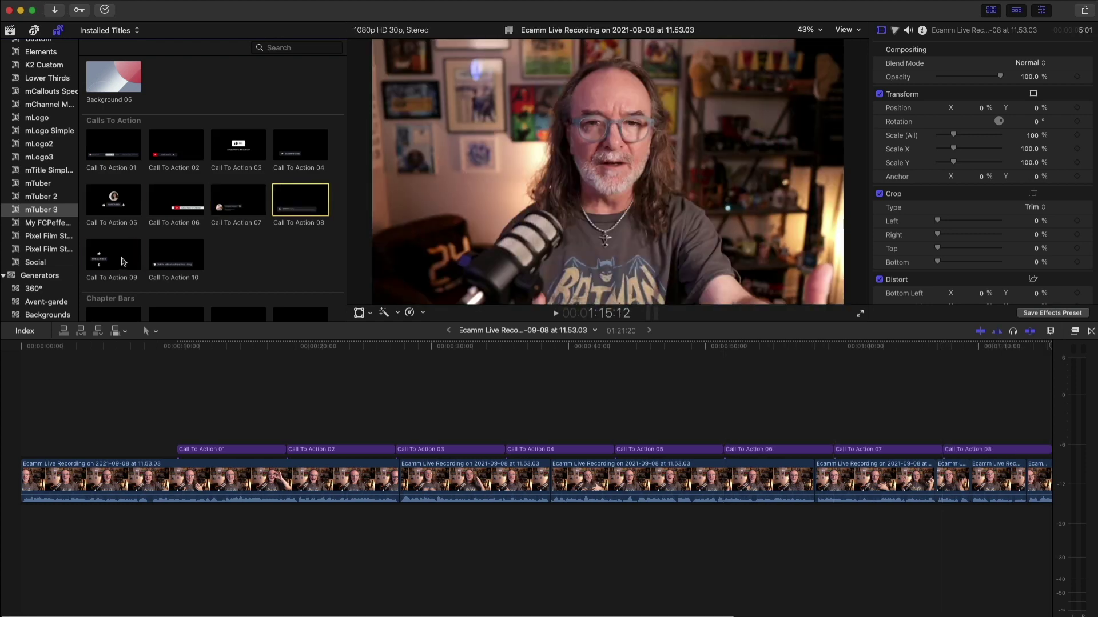
{"action": "key", "text": "q"}
{"action": "left_click", "coordinate": [151, 261]}
{"action": "key", "text": "q"}
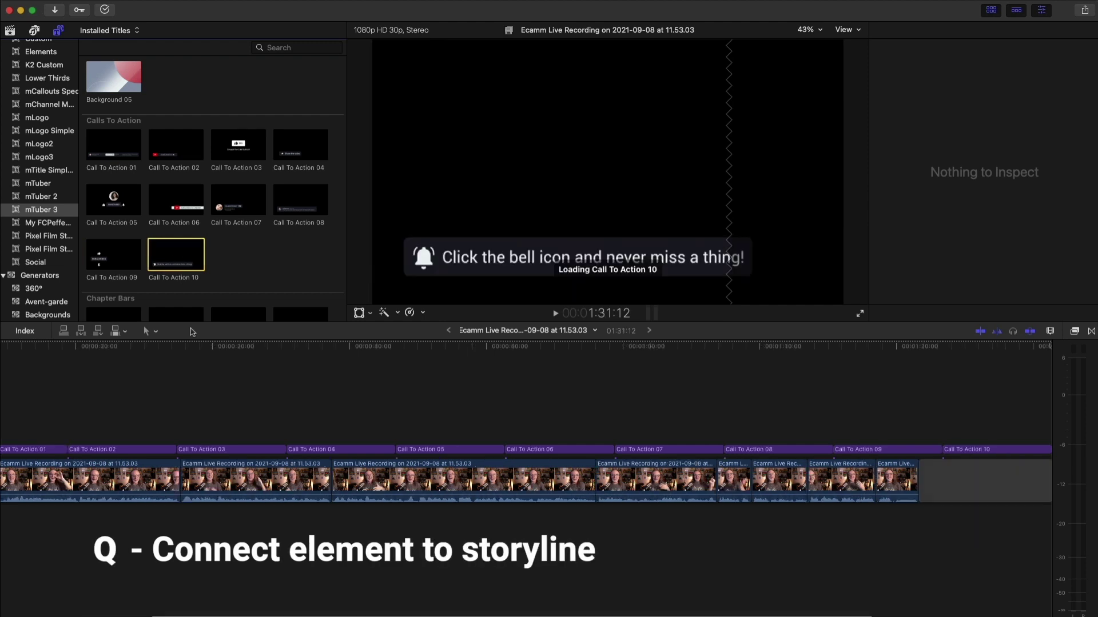
Play back Call To Action 01 over the recording from the start of the title
{"action": "scroll", "coordinate": [189, 381], "scroll_direction": "left", "scroll_amount": 10}
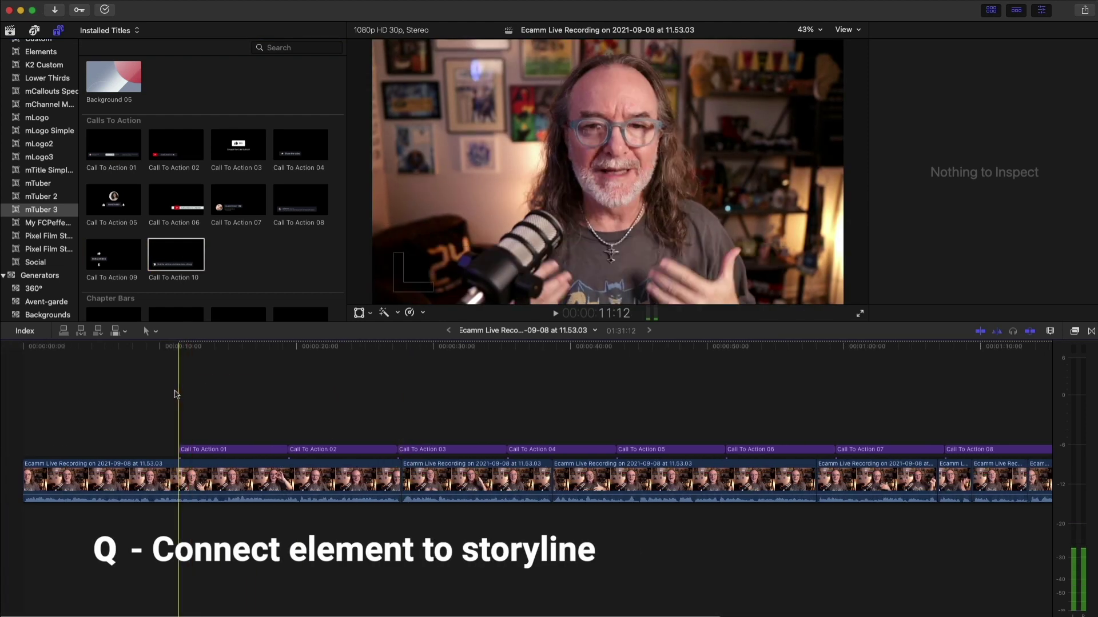
{"action": "left_click", "coordinate": [170, 395]}
{"action": "key", "text": "space"}
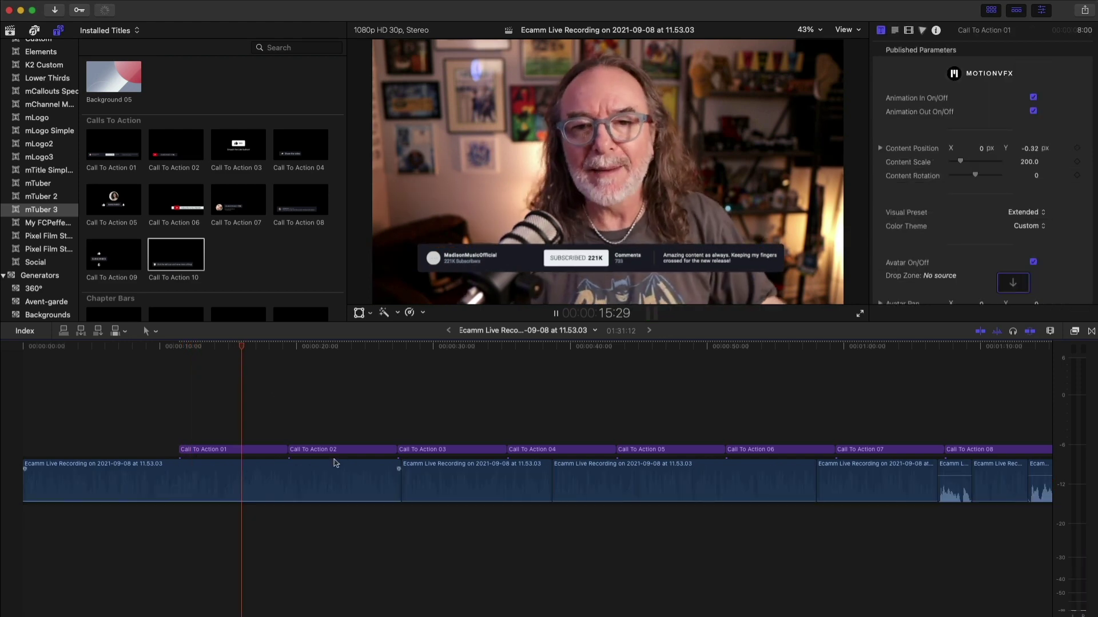
{"action": "key", "text": "space"}
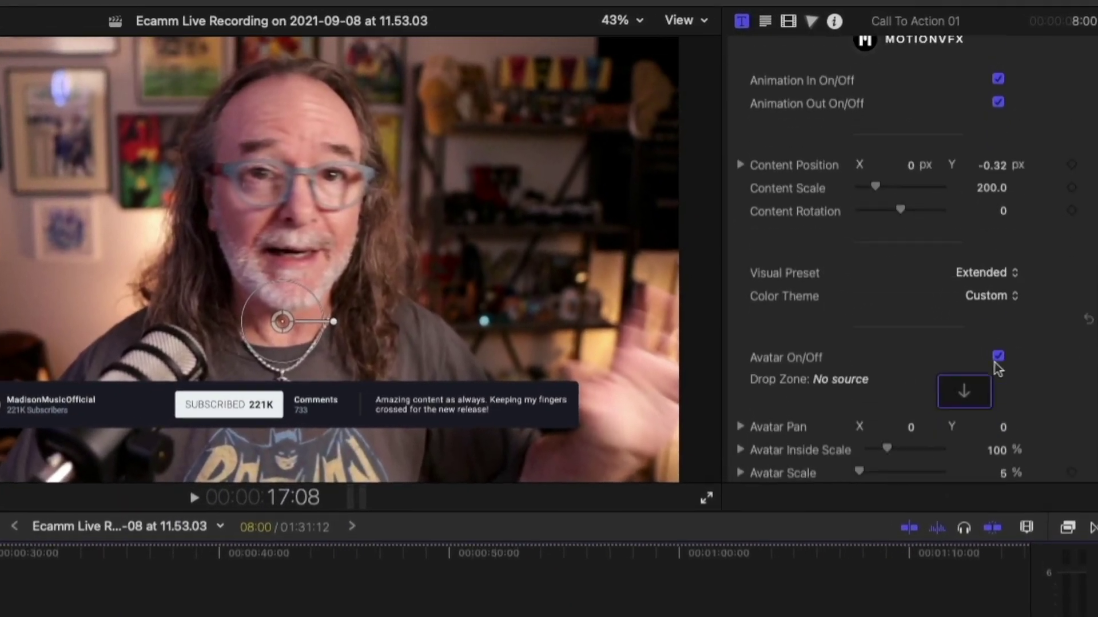
Turn off the Text 02 subscriber count line of Call To Action 01
{"action": "scroll", "coordinate": [1024, 325], "scroll_direction": "down", "scroll_amount": 10}
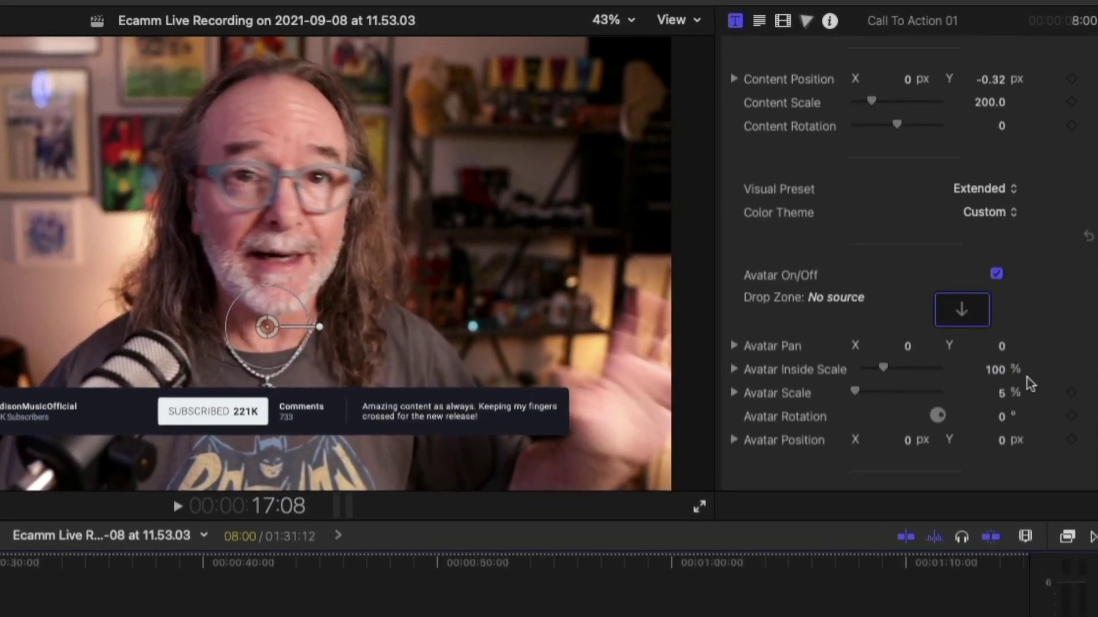
{"action": "scroll", "coordinate": [1032, 380], "scroll_direction": "down", "scroll_amount": 10}
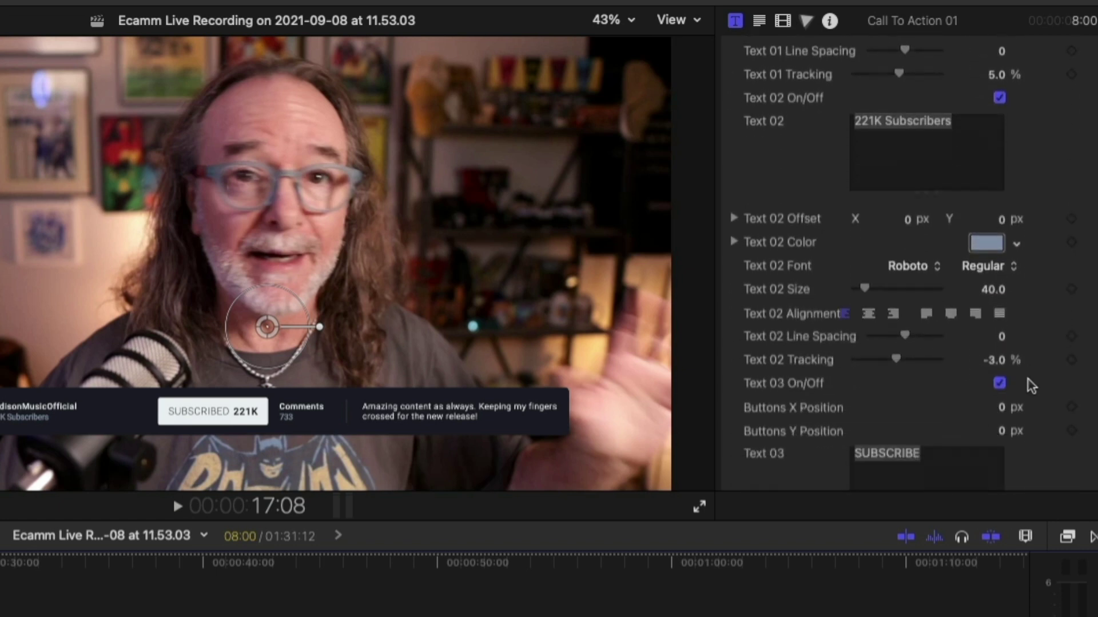
{"action": "scroll", "coordinate": [1035, 366], "scroll_direction": "up", "scroll_amount": 5}
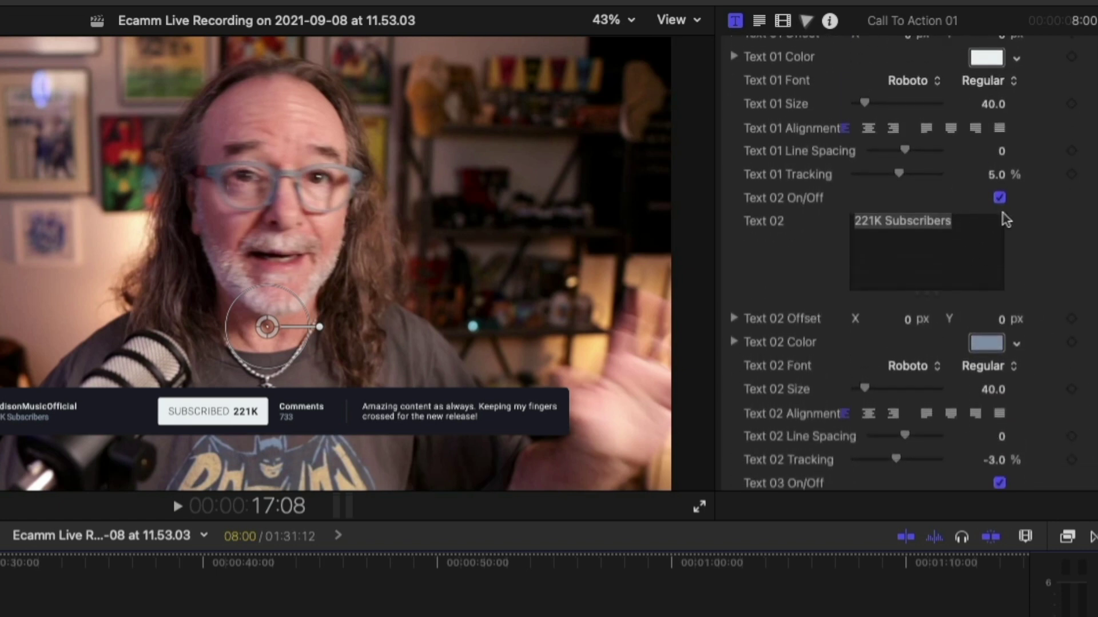
{"action": "left_click", "coordinate": [999, 197]}
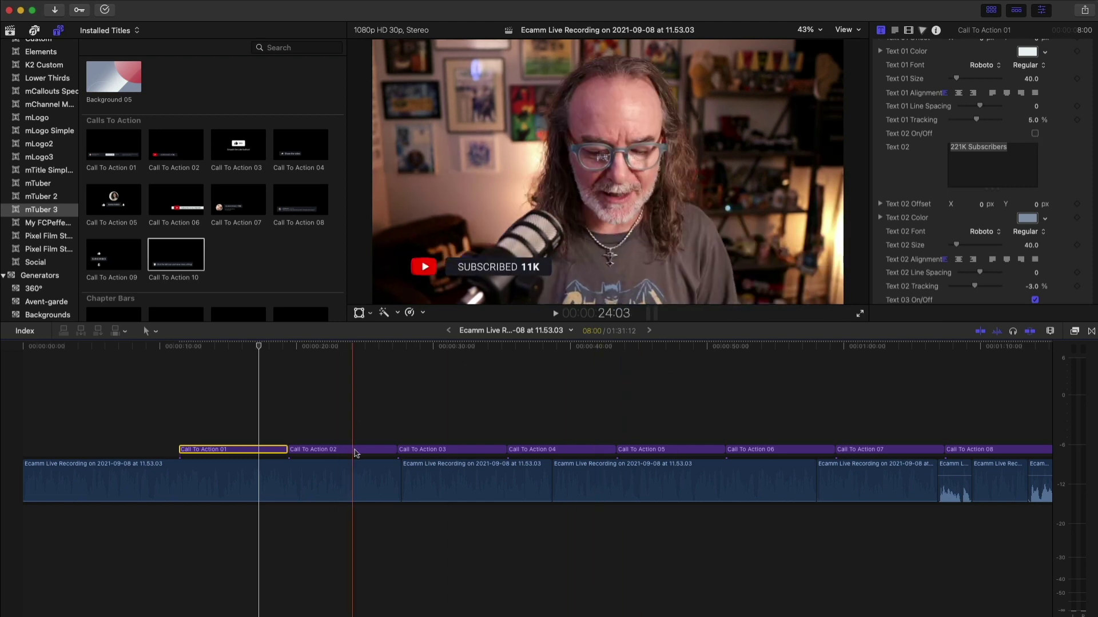
Play back Call To Action 02 over the recording from the start of the title
{"action": "left_click_drag", "start_coordinate": [259, 346], "coordinate": [286, 349]}
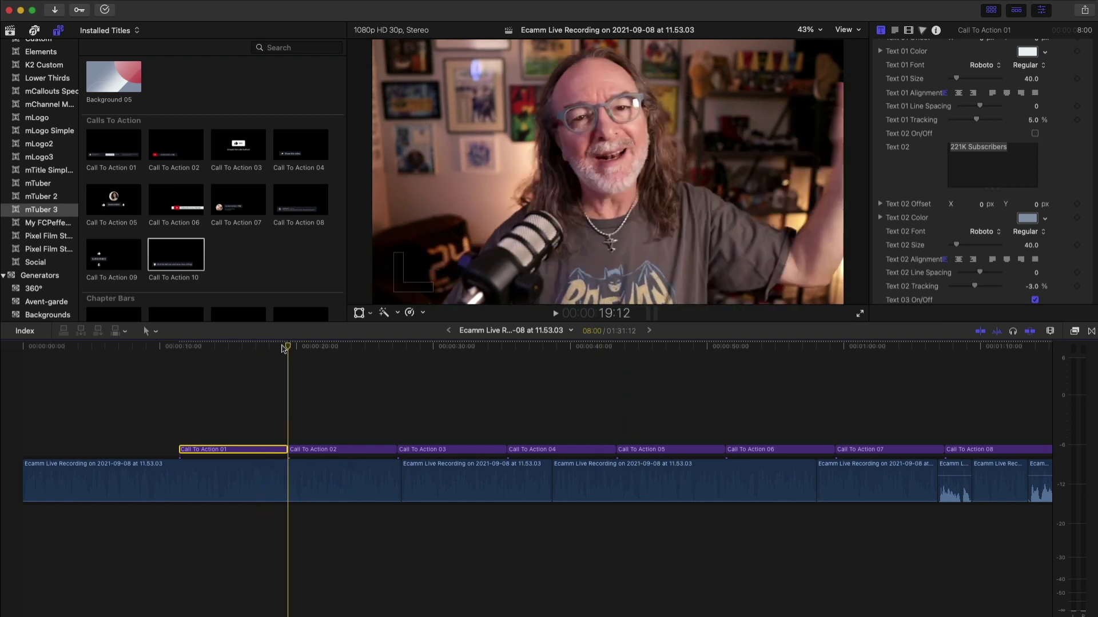
{"action": "key", "text": "space"}
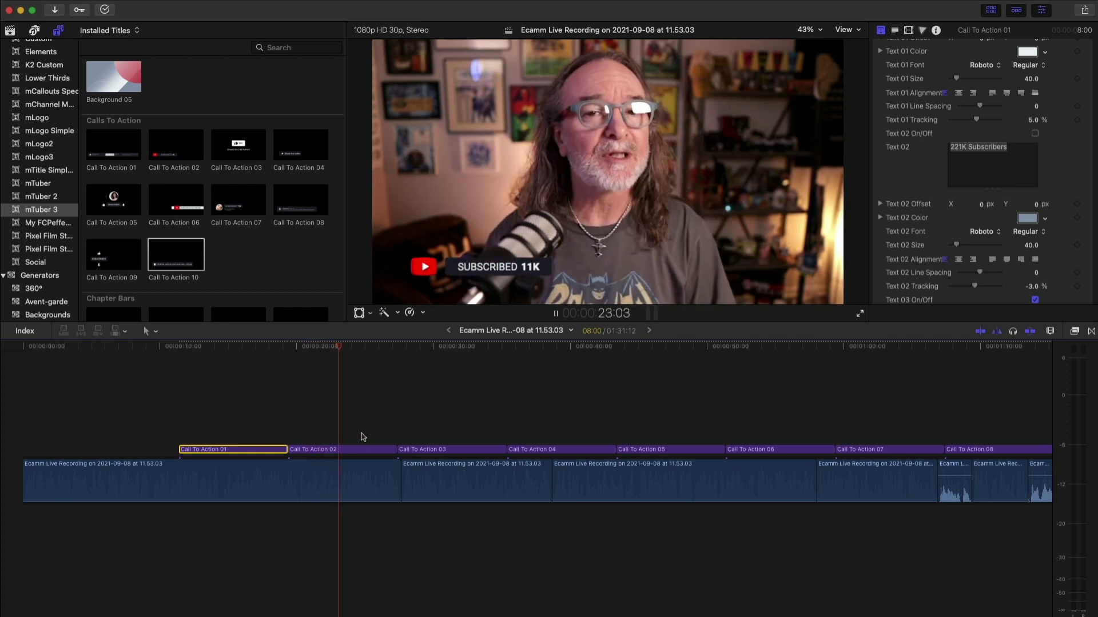
{"action": "key", "text": "space"}
Review the published parameters of Call To Action 02 and turn off its Text 03 subscriber number
{"action": "left_click", "coordinate": [353, 453]}
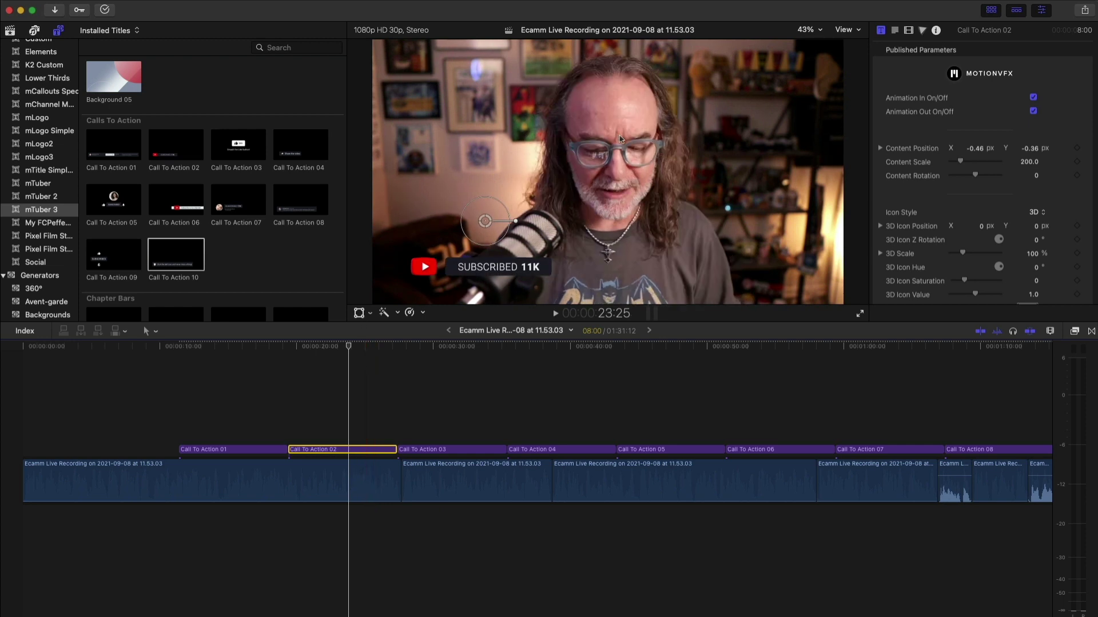
{"action": "scroll", "coordinate": [1046, 143], "scroll_direction": "down", "scroll_amount": 6}
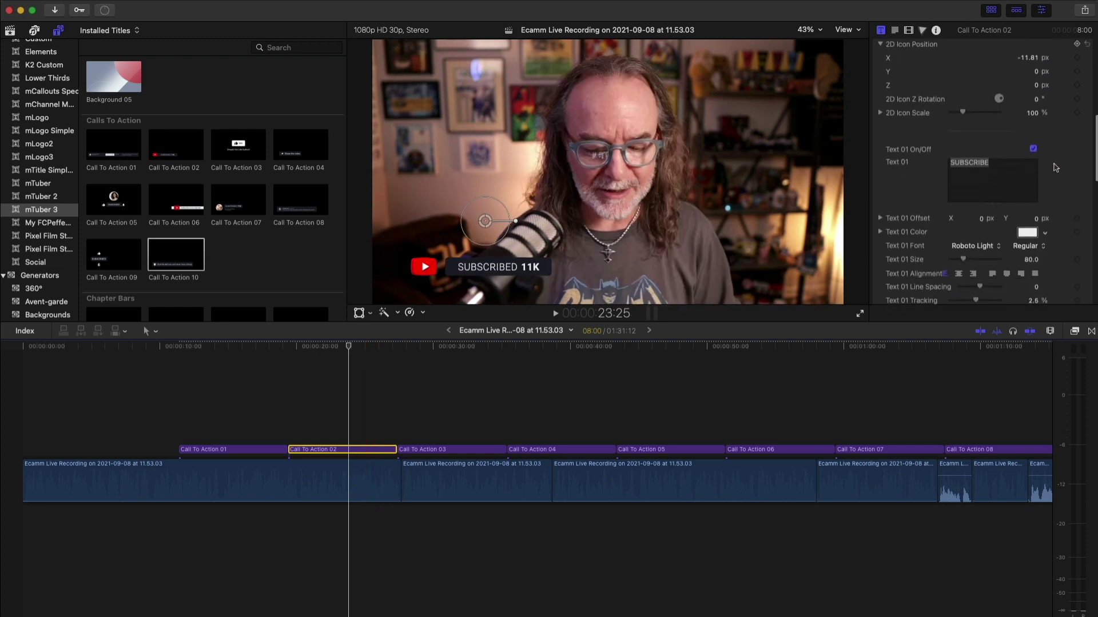
{"action": "scroll", "coordinate": [1056, 167], "scroll_direction": "down", "scroll_amount": 15}
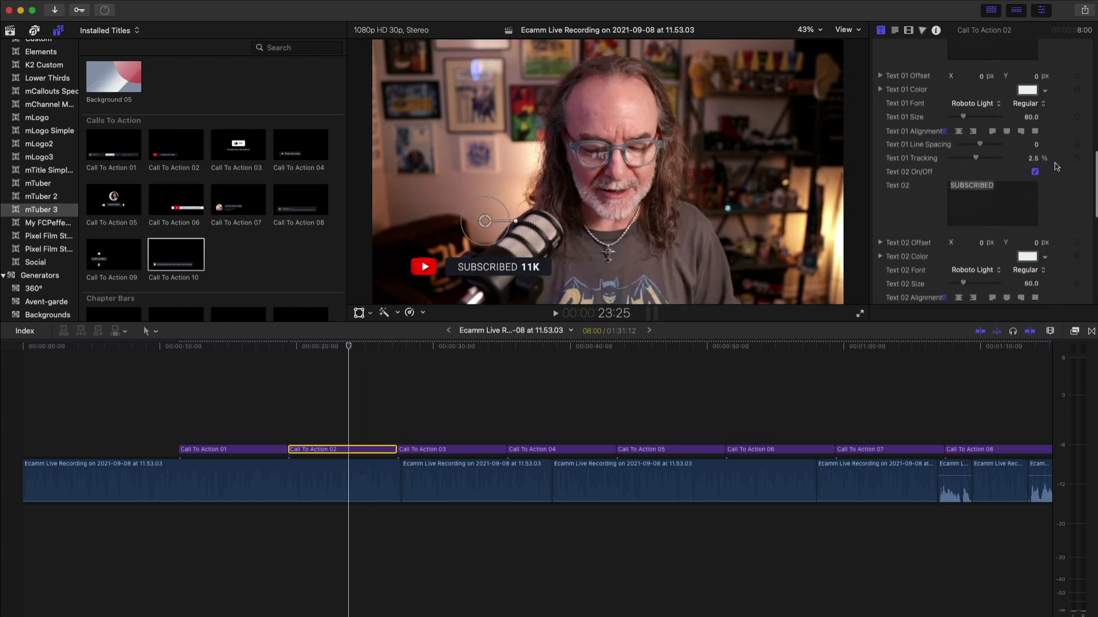
{"action": "scroll", "coordinate": [1056, 166], "scroll_direction": "down", "scroll_amount": 5}
{"action": "scroll", "coordinate": [1055, 171], "scroll_direction": "up", "scroll_amount": 10}
{"action": "scroll", "coordinate": [1055, 175], "scroll_direction": "up", "scroll_amount": 10}
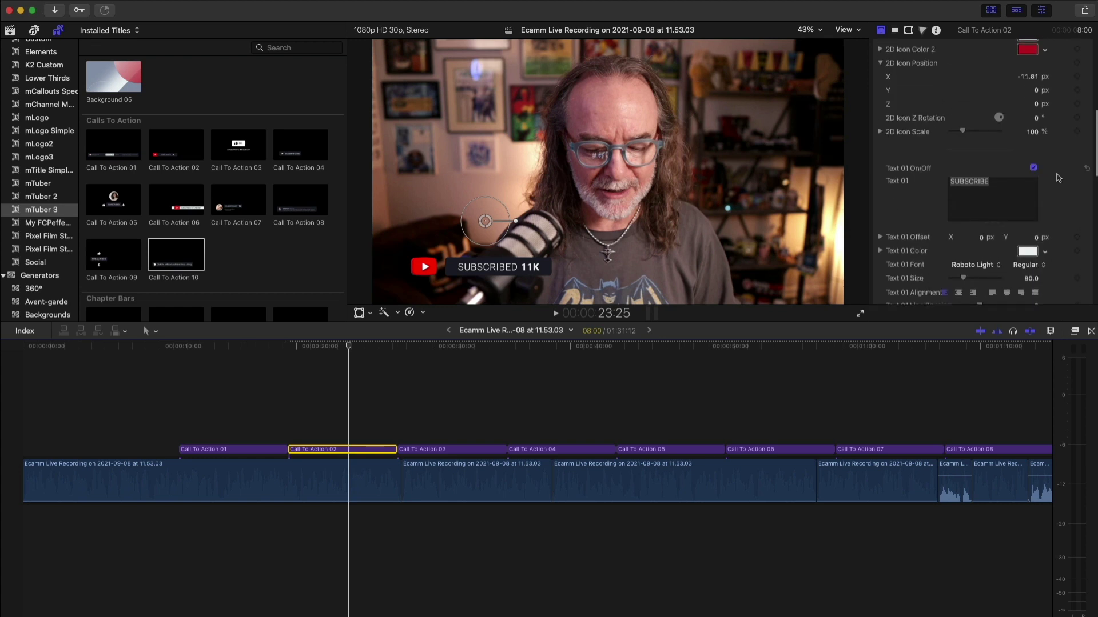
{"action": "scroll", "coordinate": [1057, 178], "scroll_direction": "up", "scroll_amount": 2}
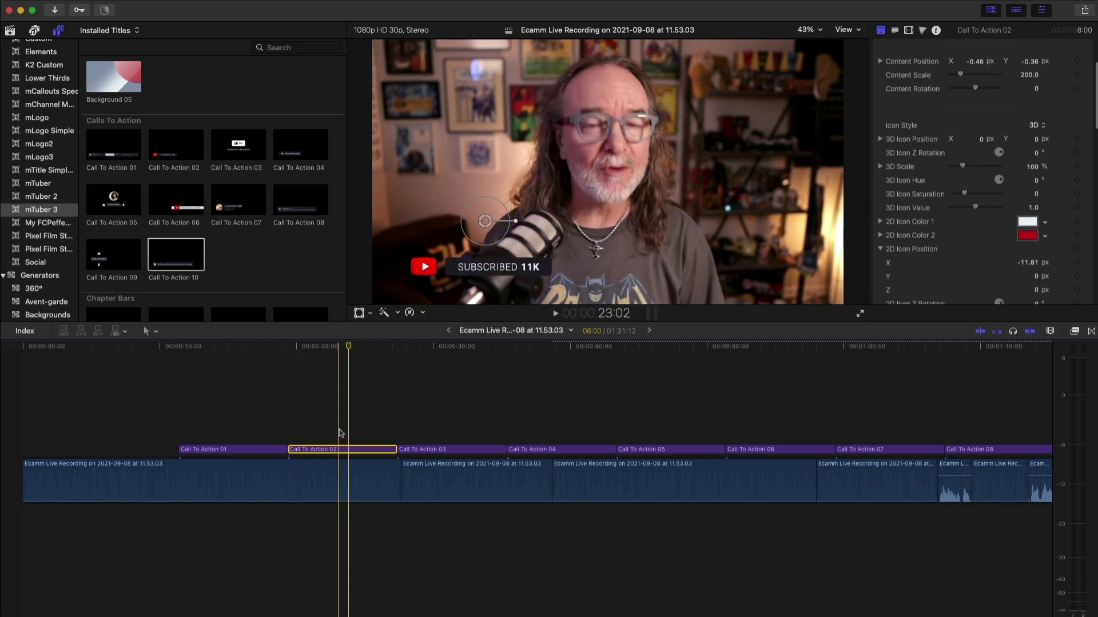
{"action": "scroll", "coordinate": [1067, 217], "scroll_direction": "down", "scroll_amount": 15}
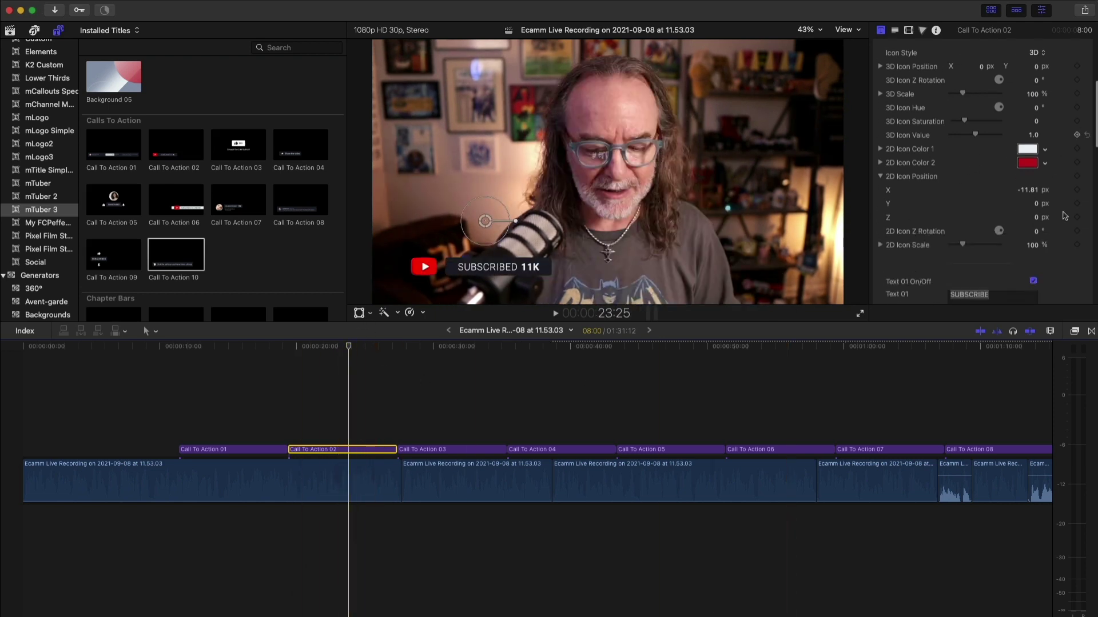
{"action": "scroll", "coordinate": [1069, 221], "scroll_direction": "down", "scroll_amount": 7}
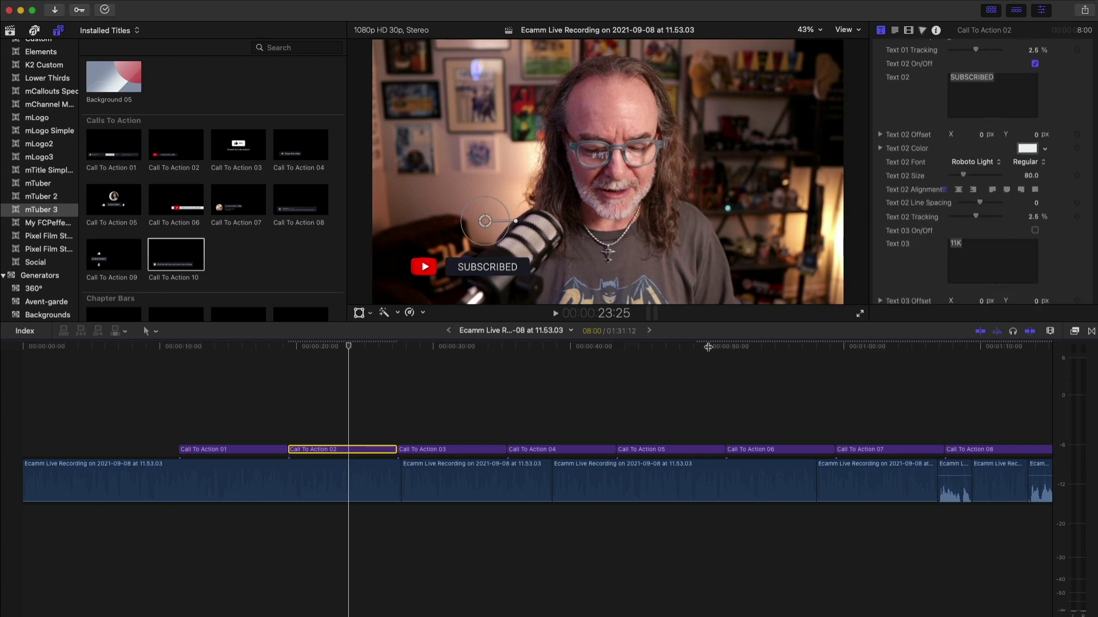
Play back Call To Action 03 and Call To Action 04 over the recording
{"action": "left_click_drag", "start_coordinate": [352, 351], "coordinate": [402, 351]}
{"action": "key", "text": "space"}
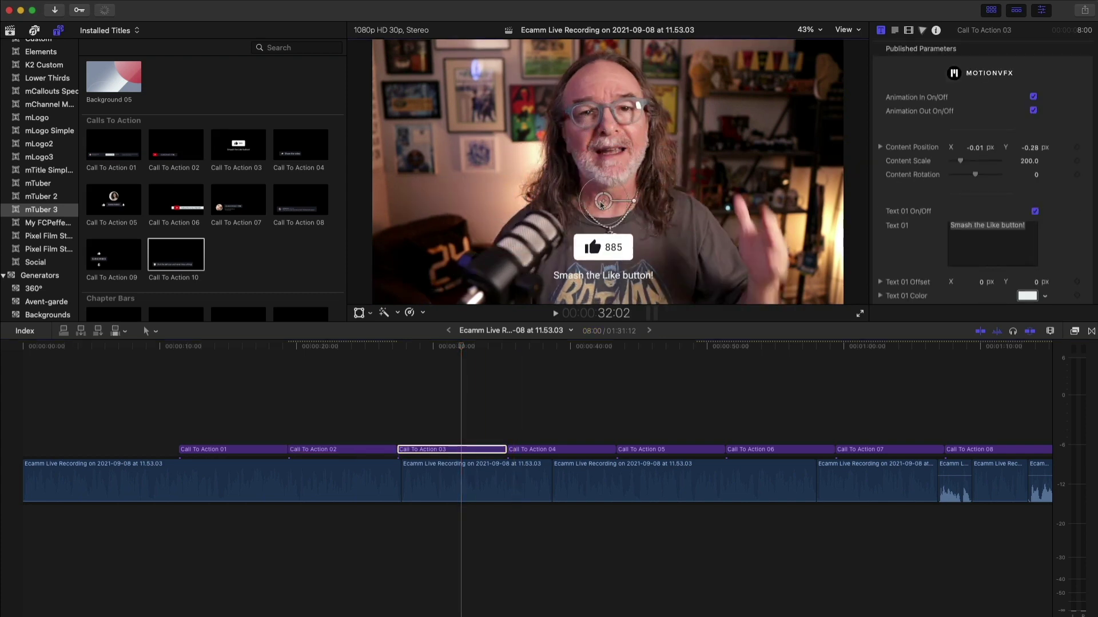
{"action": "left_click", "coordinate": [514, 348]}
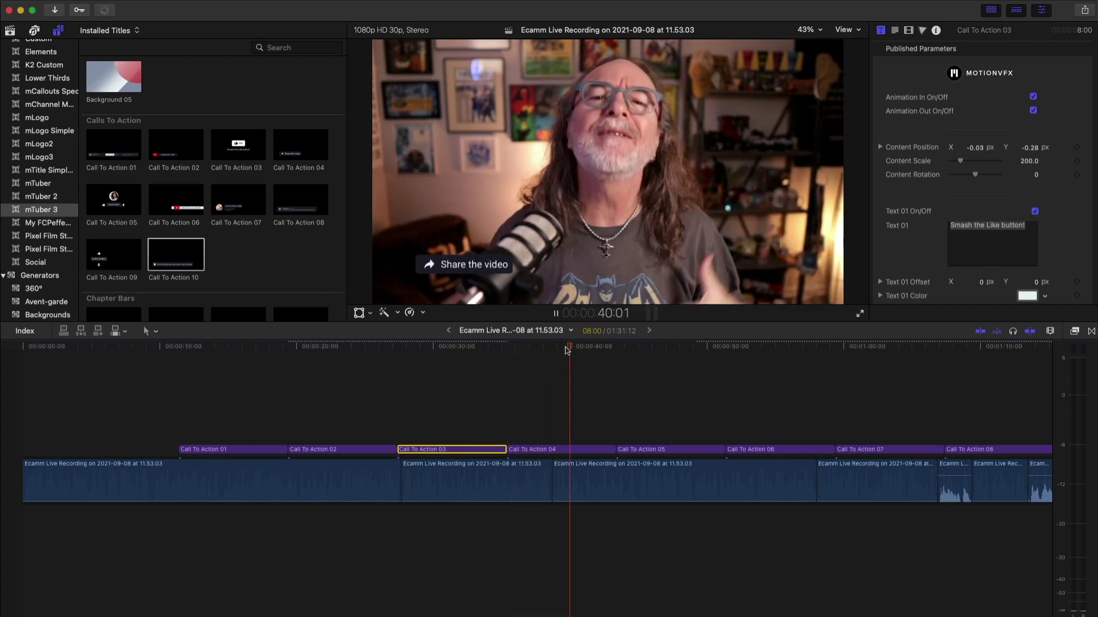
{"action": "key", "text": "space"}
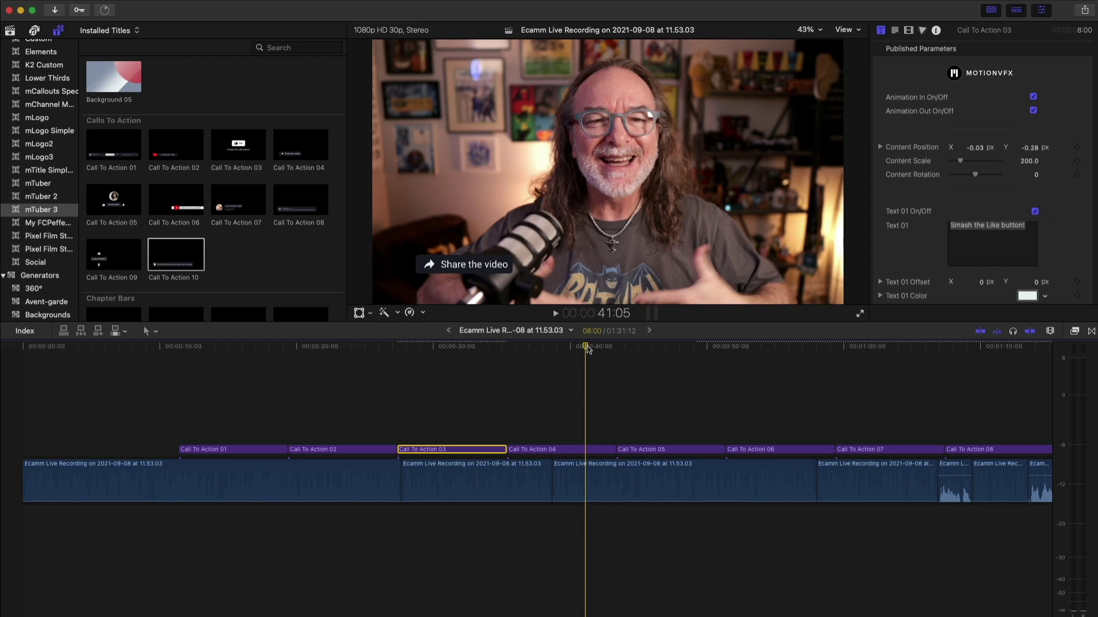
Preview Call To Action 05 and fill its avatar drop zone with the me head side clip
{"action": "left_click", "coordinate": [618, 450]}
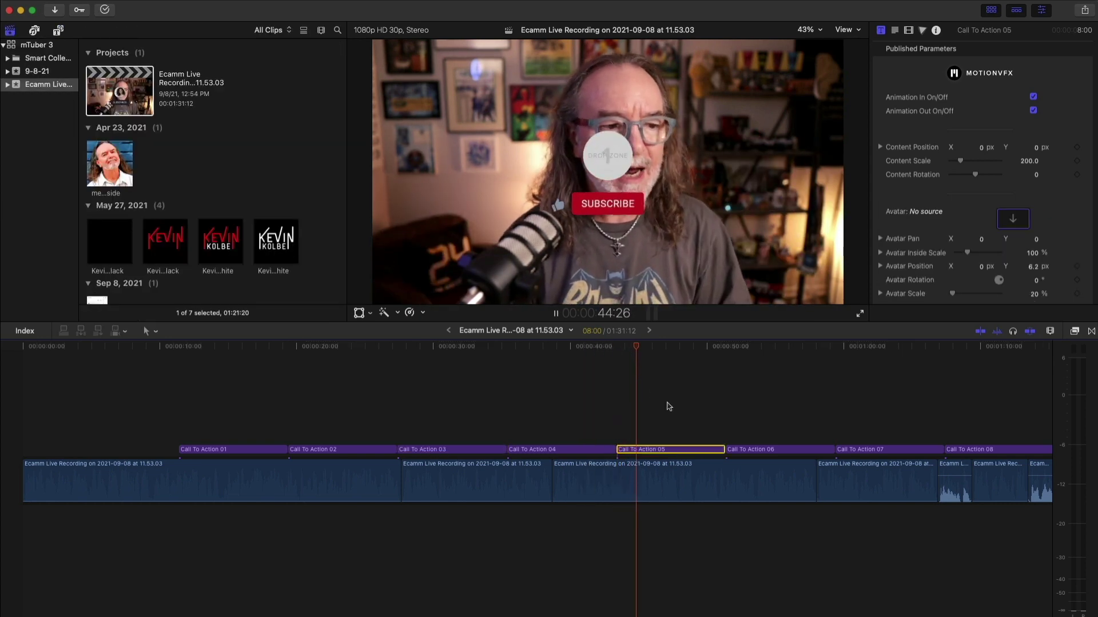
{"action": "key", "text": "space"}
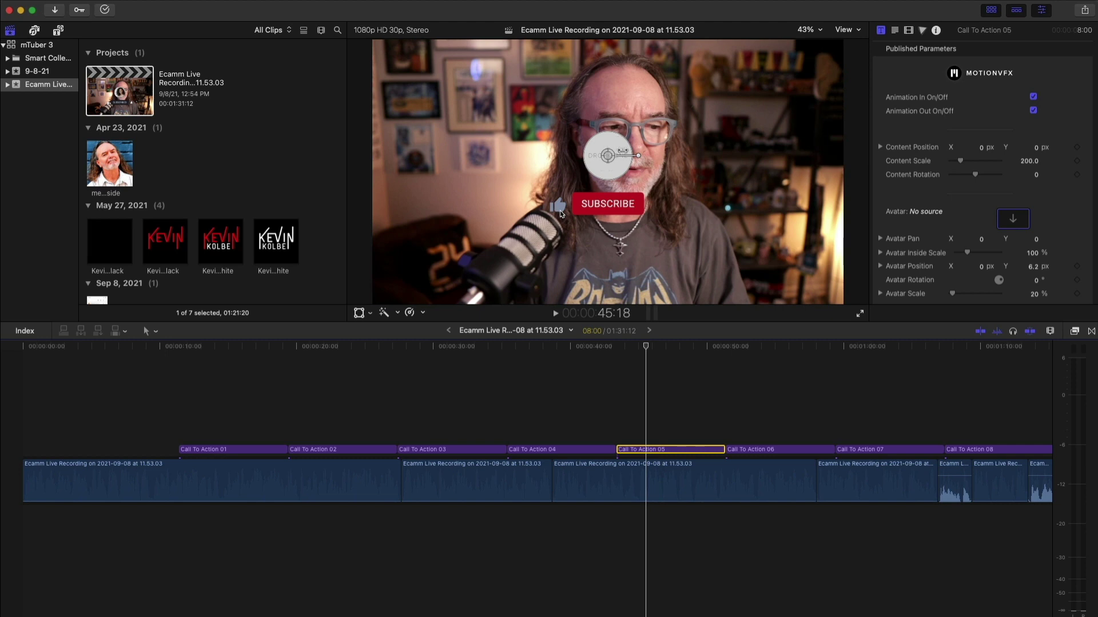
{"action": "left_click", "coordinate": [1013, 220]}
{"action": "left_click", "coordinate": [111, 165]}
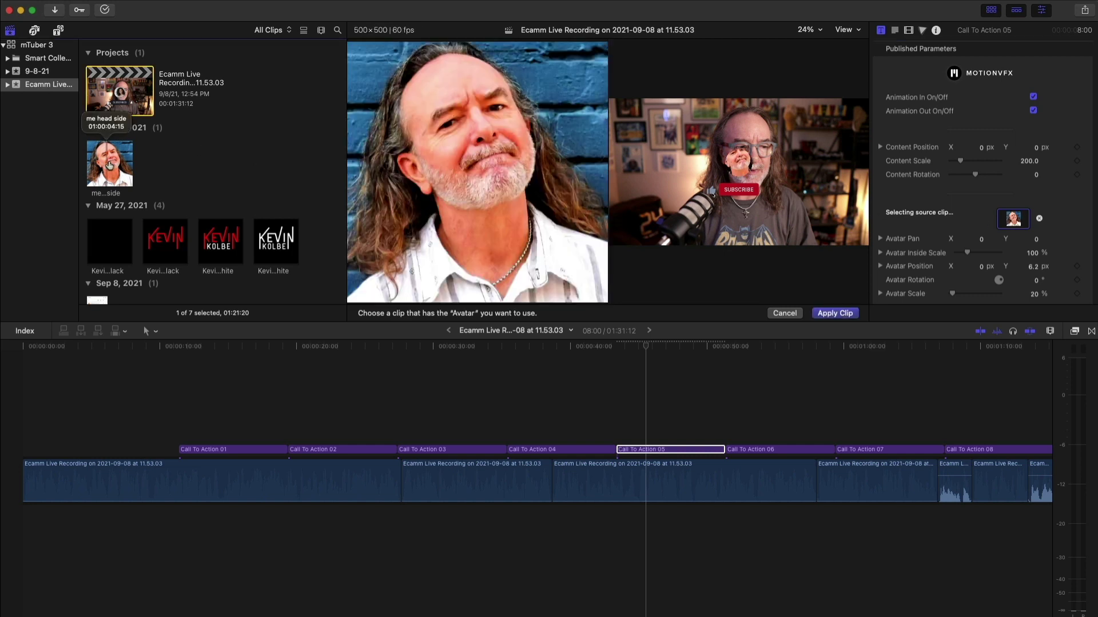
{"action": "left_click", "coordinate": [836, 316]}
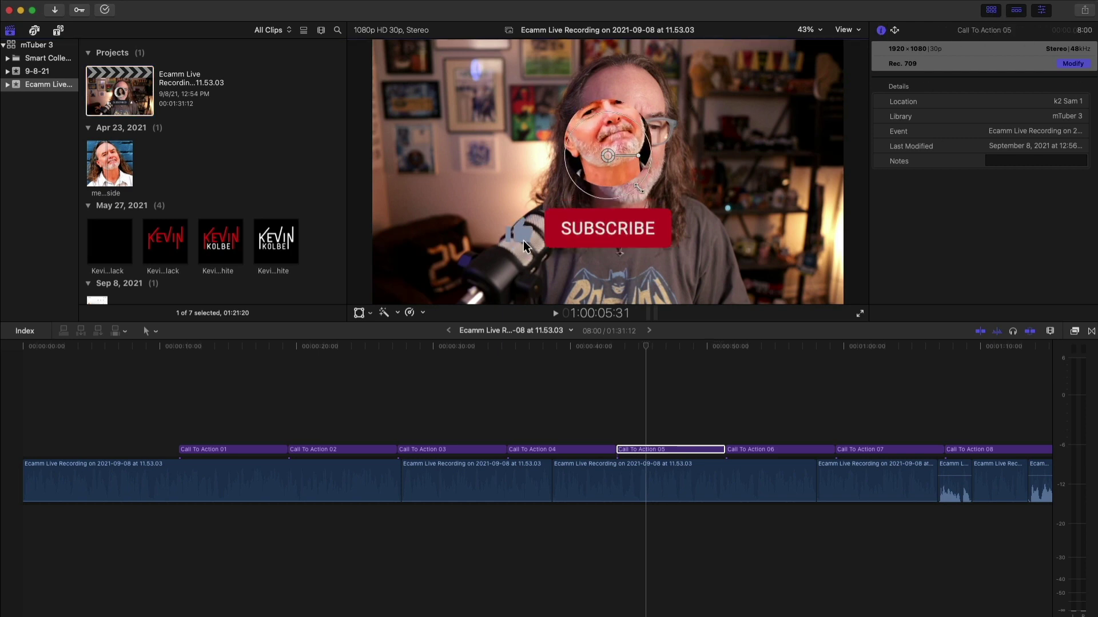
Reduce the avatar inside scale of Call To Action 05 to about 55% and move the title to content position X -0.42, Y -0.12
{"action": "left_click", "coordinate": [659, 449]}
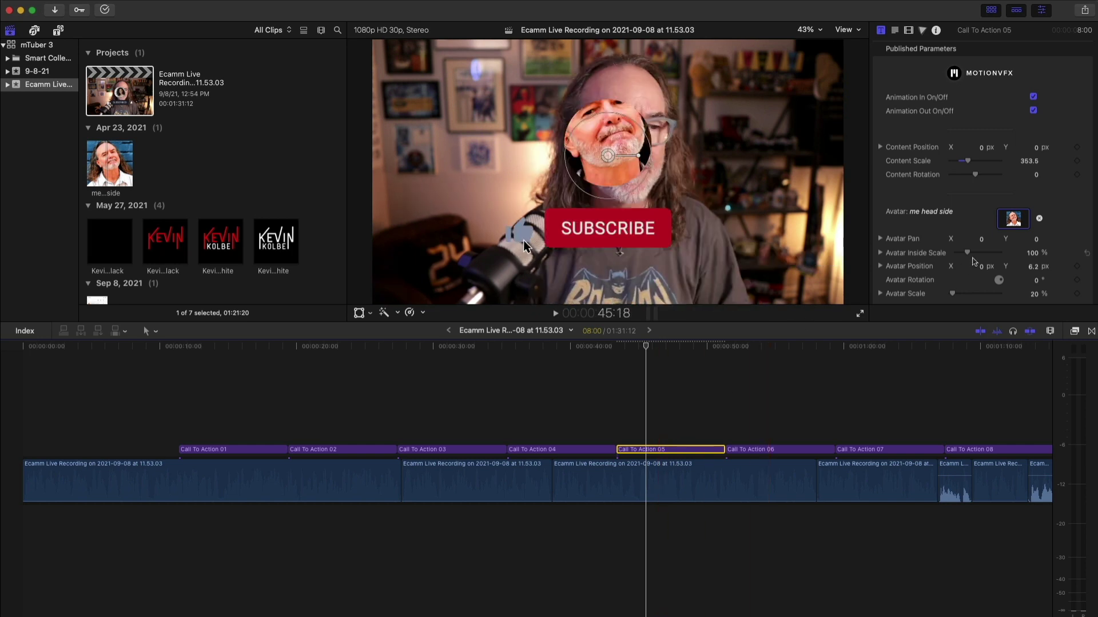
{"action": "left_click_drag", "start_coordinate": [975, 258], "coordinate": [963, 256]}
{"action": "left_click_drag", "start_coordinate": [608, 165], "coordinate": [608, 165]}
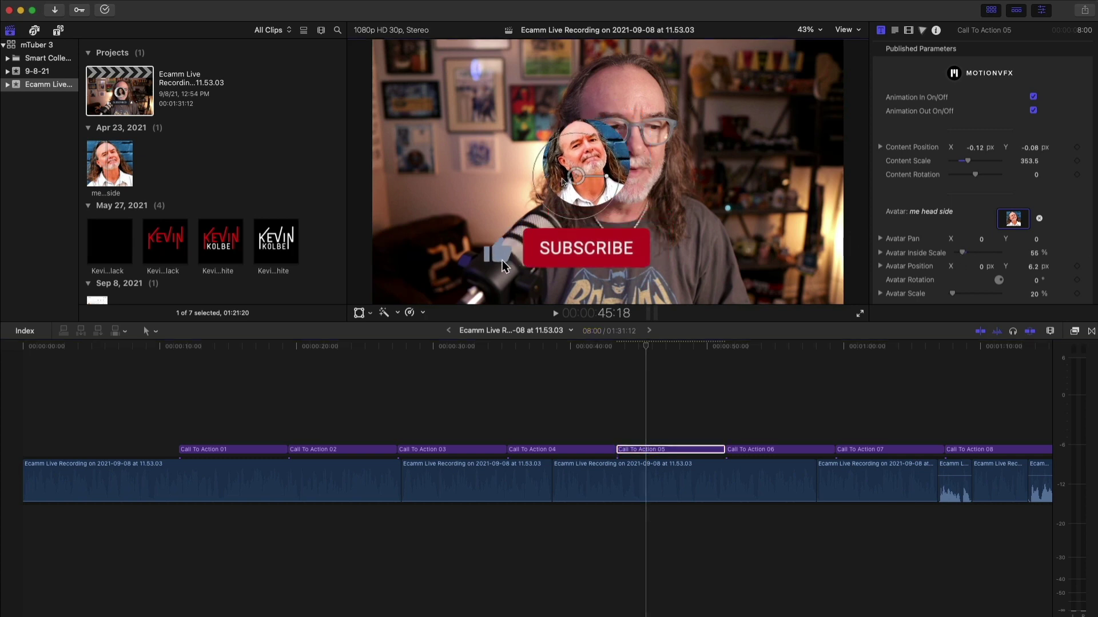
Play back Call To Action 05 with its avatar, followed by Call To Action 06, over the recording
{"action": "left_click_drag", "start_coordinate": [649, 349], "coordinate": [622, 355]}
{"action": "key", "text": "space"}
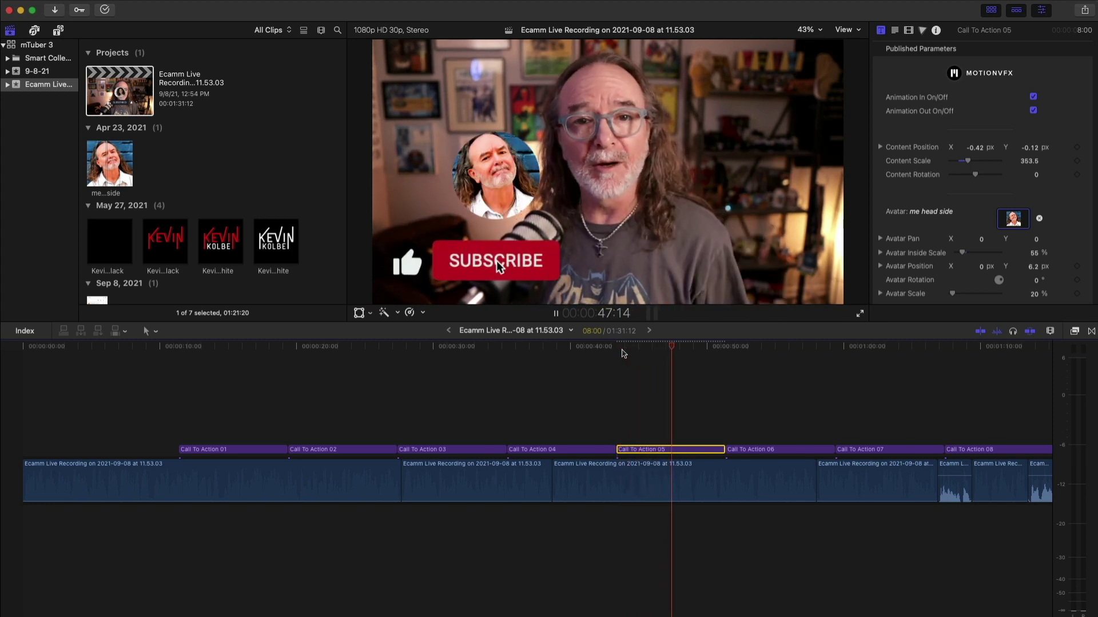
{"action": "left_click", "coordinate": [670, 347]}
{"action": "left_click", "coordinate": [725, 347]}
{"action": "key", "text": "space"}
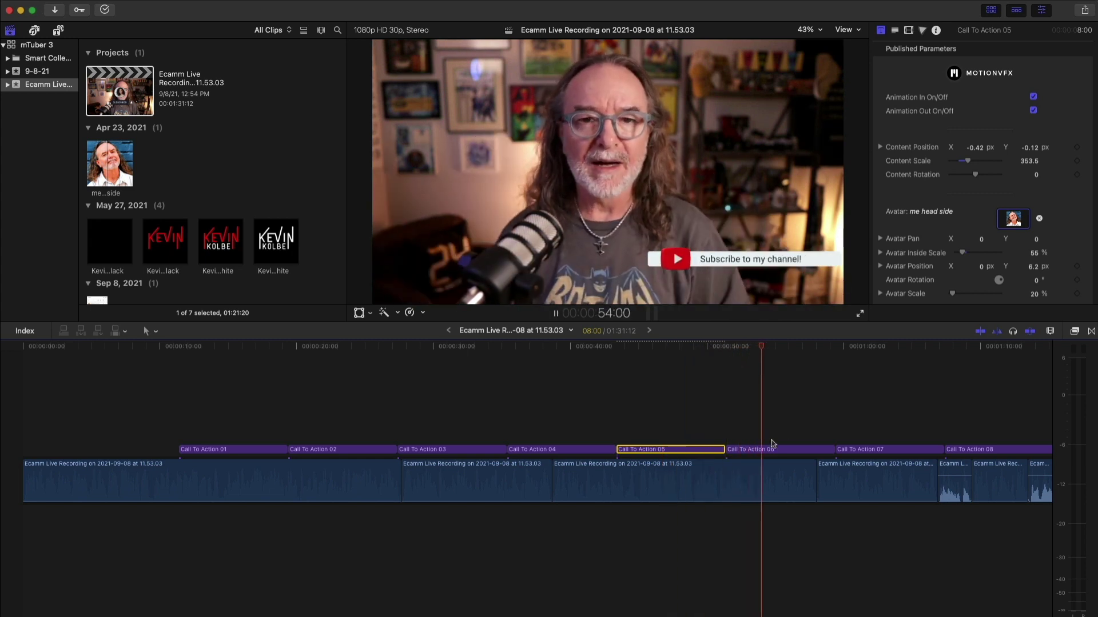
Replace the Text 01 wording of Call To Action 06 with the presenter's full name
{"action": "scroll", "coordinate": [1049, 189], "scroll_direction": "down", "scroll_amount": 3}
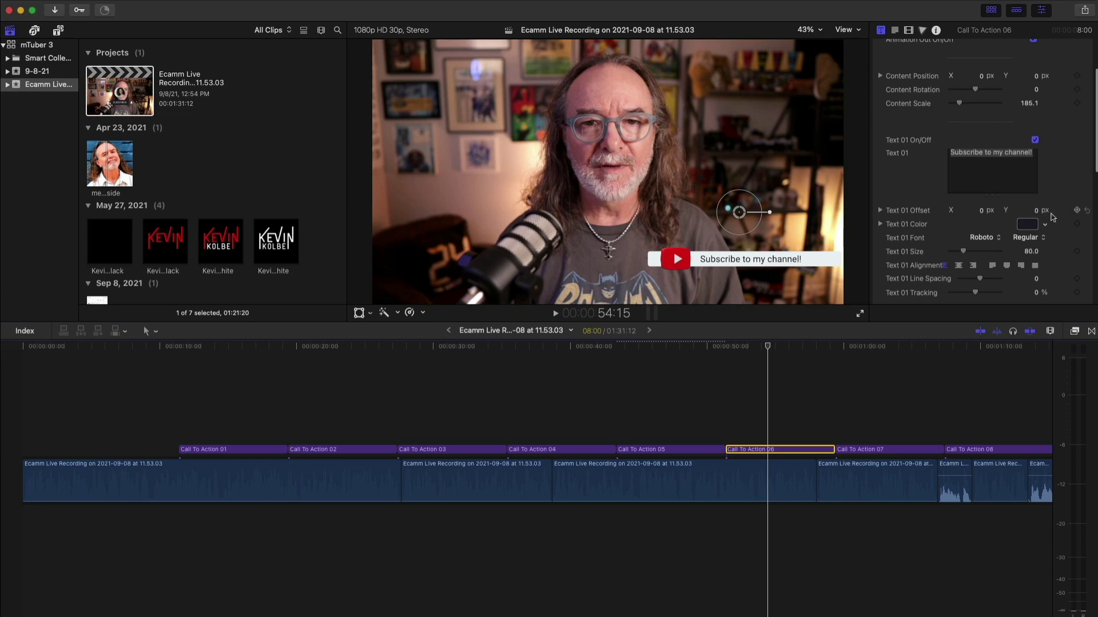
{"action": "scroll", "coordinate": [1051, 218], "scroll_direction": "up", "scroll_amount": 2}
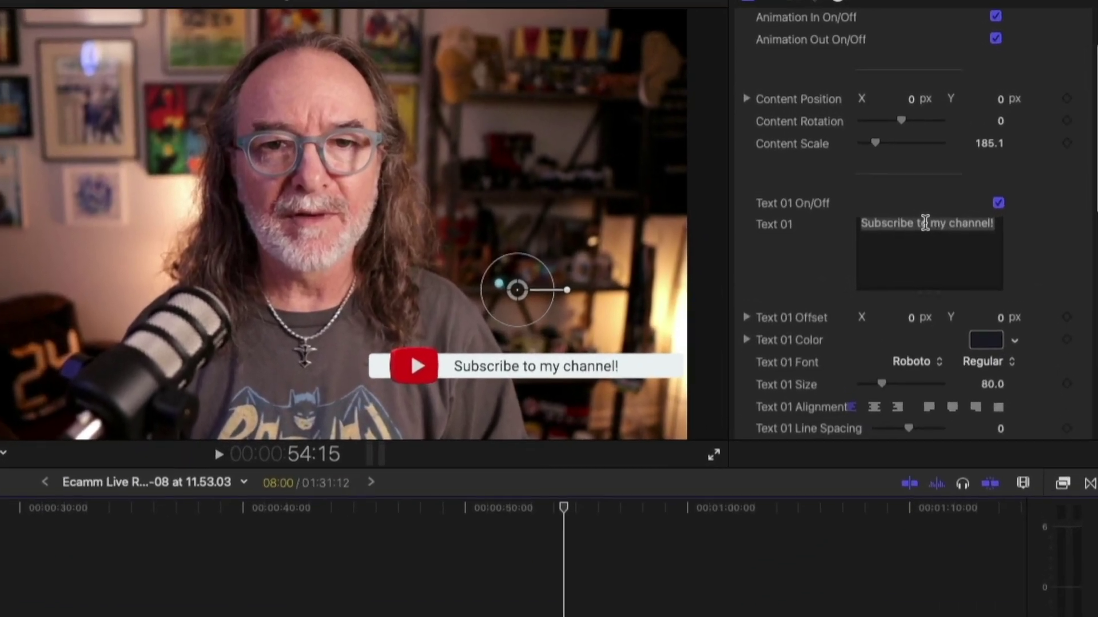
{"action": "triple_click", "coordinate": [925, 223]}
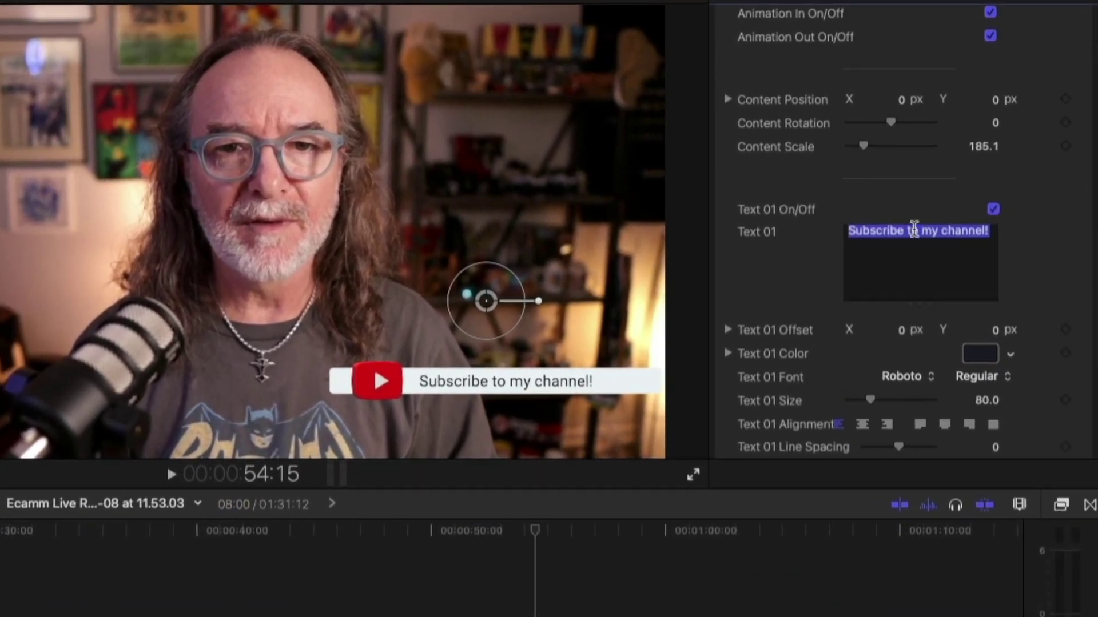
{"action": "type", "text": "Kevin Kolbe"}
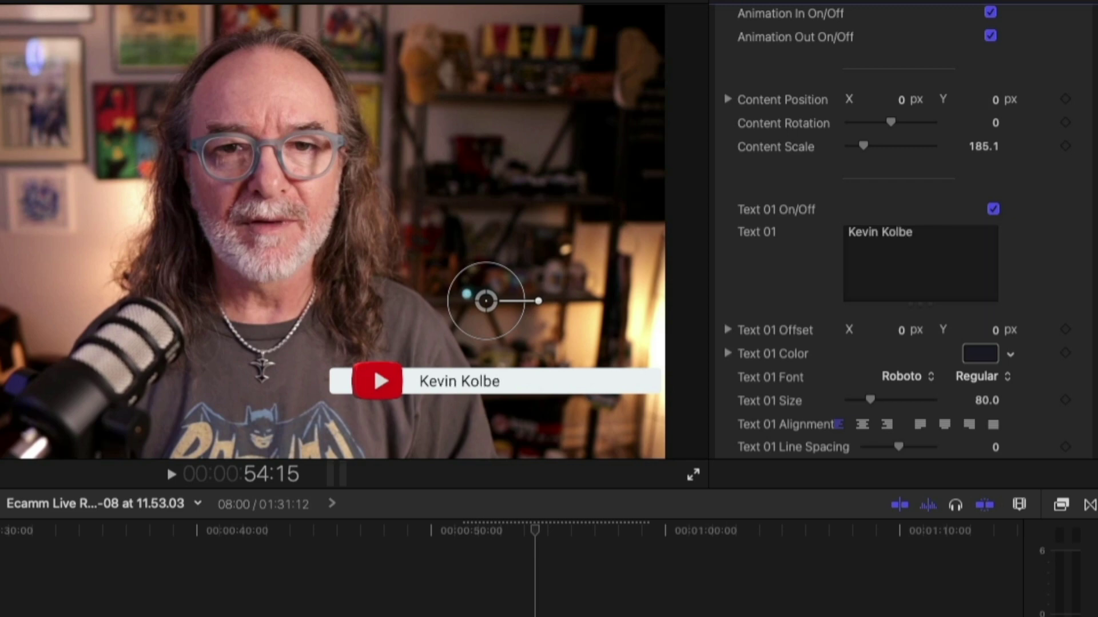
Play back the edited Call To Action 06 from its start and trim its end to a duration of 6:04
{"action": "left_click", "coordinate": [464, 533]}
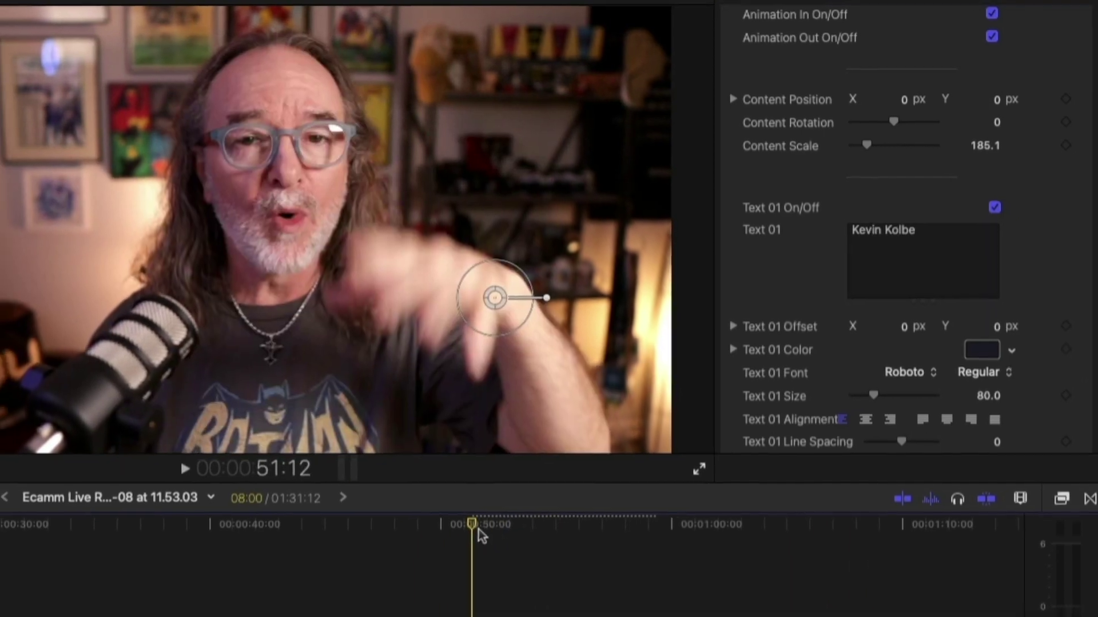
{"action": "key", "text": "space"}
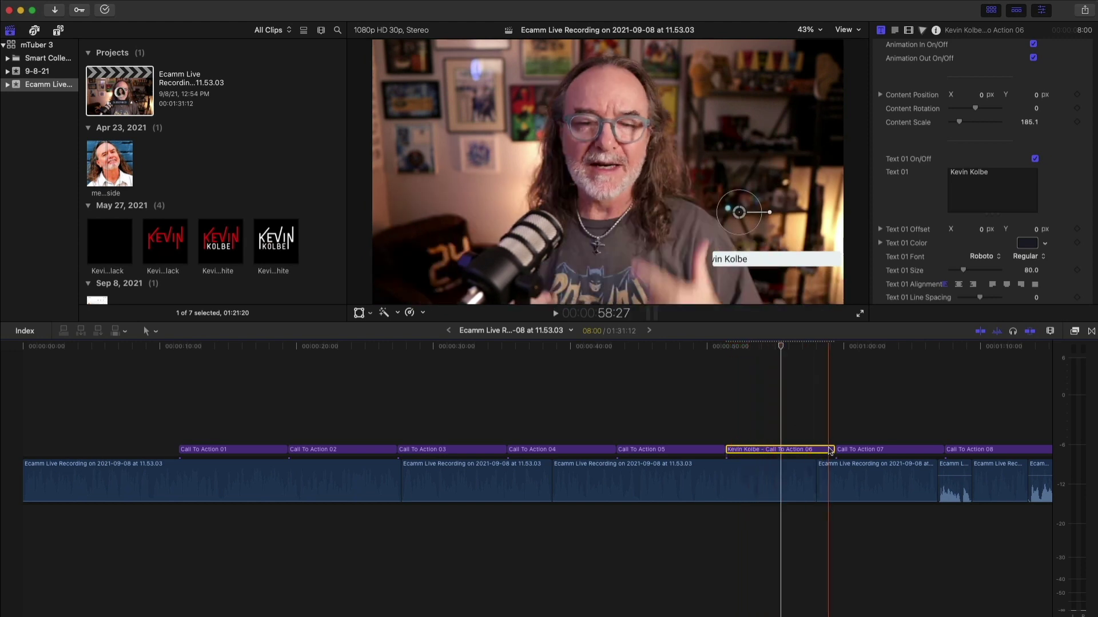
{"action": "left_click_drag", "start_coordinate": [829, 449], "coordinate": [806, 449]}
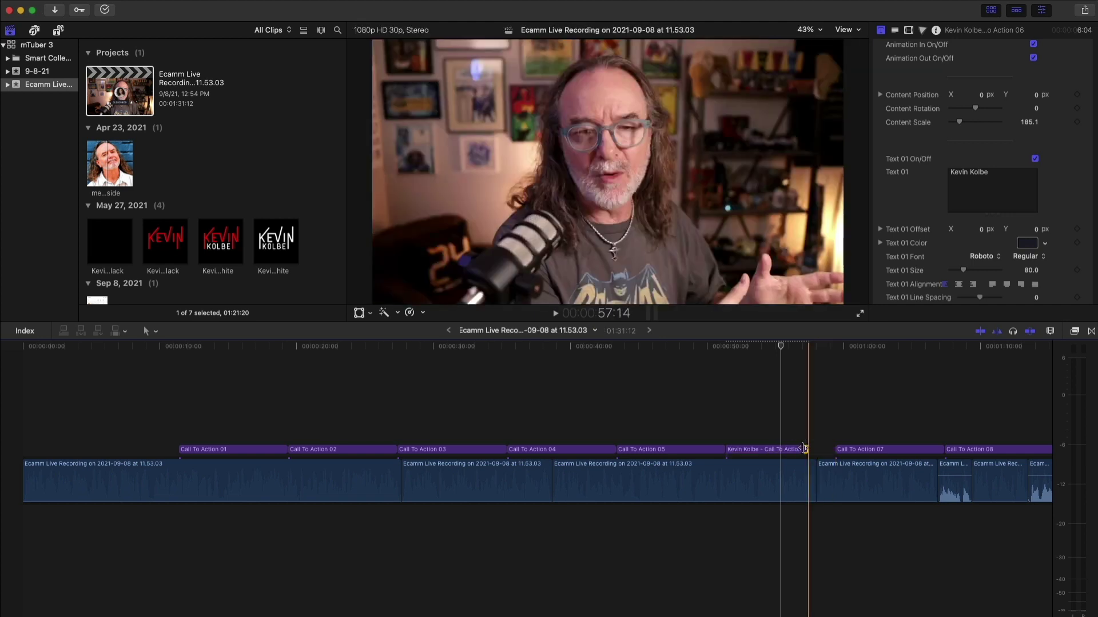
Play back Call To Action 07 and Call To Action 08 over the recording
{"action": "left_click", "coordinate": [836, 387]}
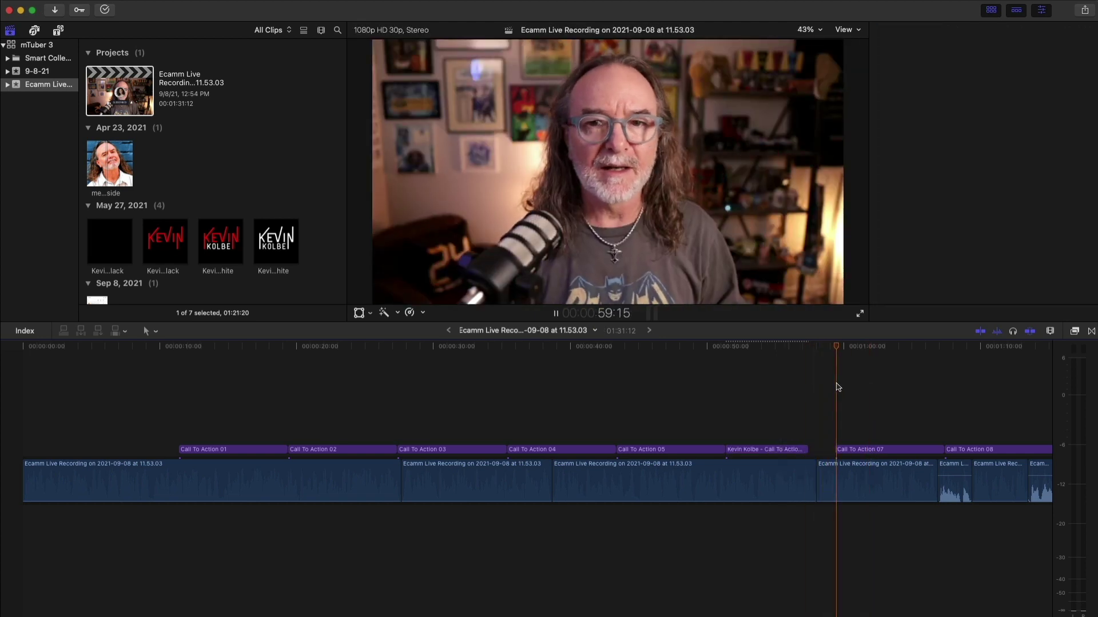
{"action": "key", "text": "space"}
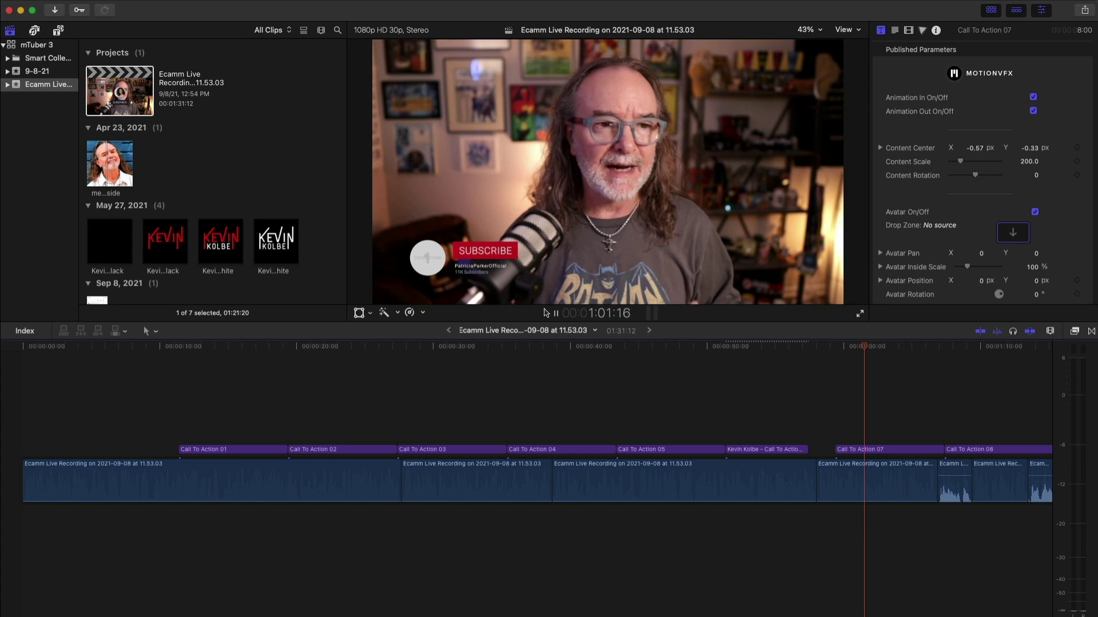
{"action": "key", "text": "space"}
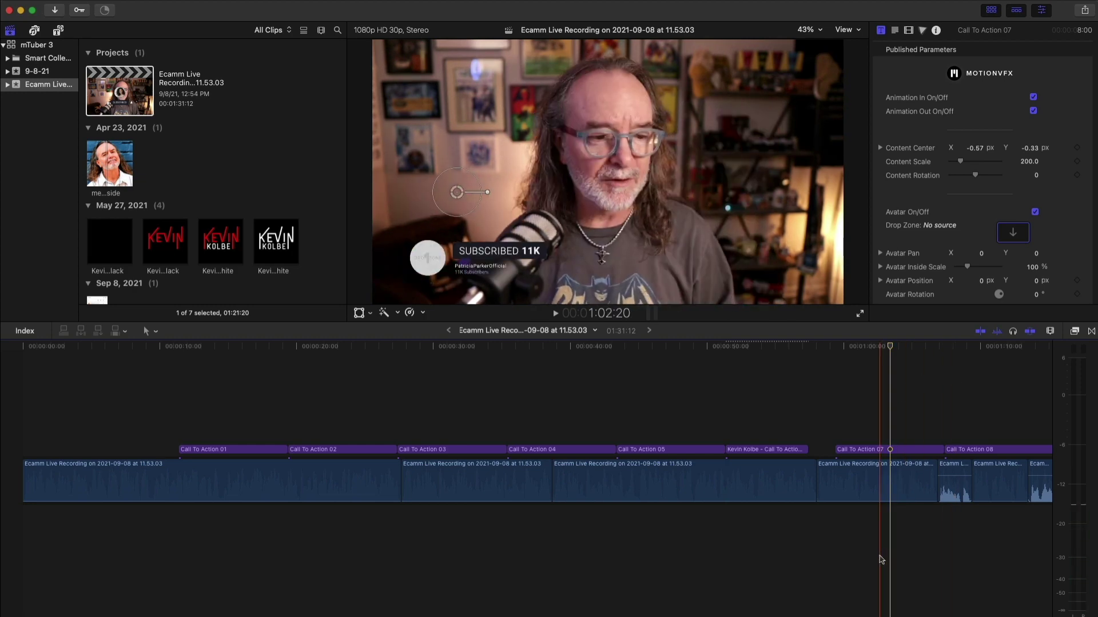
{"action": "scroll", "coordinate": [857, 555], "scroll_direction": "right", "scroll_amount": 10}
{"action": "left_click_drag", "start_coordinate": [570, 346], "coordinate": [607, 351]}
{"action": "key", "text": "space"}
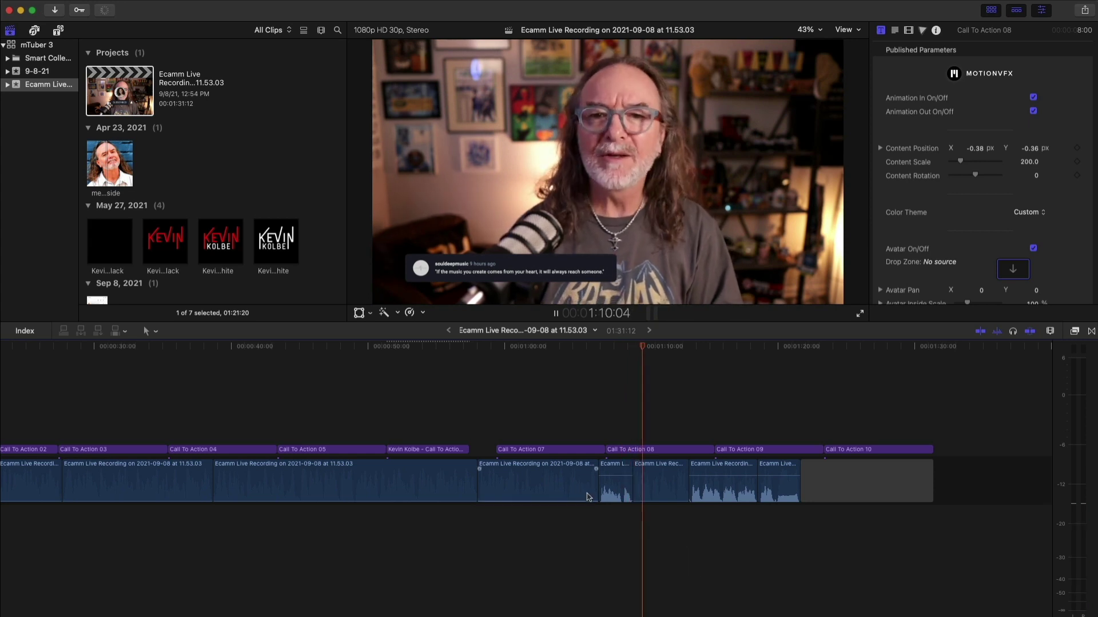
Lower the audio of the short recording clips at the end of the timeline to -∞ dB and play back Call To Action 09 and 10
{"action": "left_click_drag", "start_coordinate": [620, 470], "coordinate": [615, 517]}
{"action": "left_click_drag", "start_coordinate": [724, 470], "coordinate": [725, 543]}
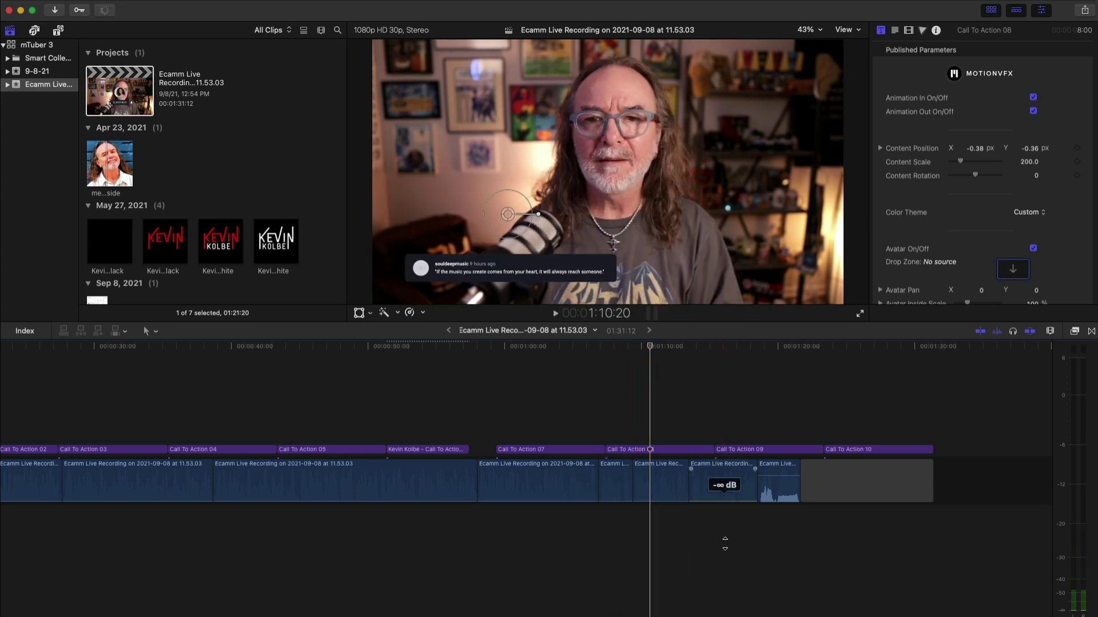
{"action": "left_click", "coordinate": [719, 431]}
{"action": "key", "text": "space"}
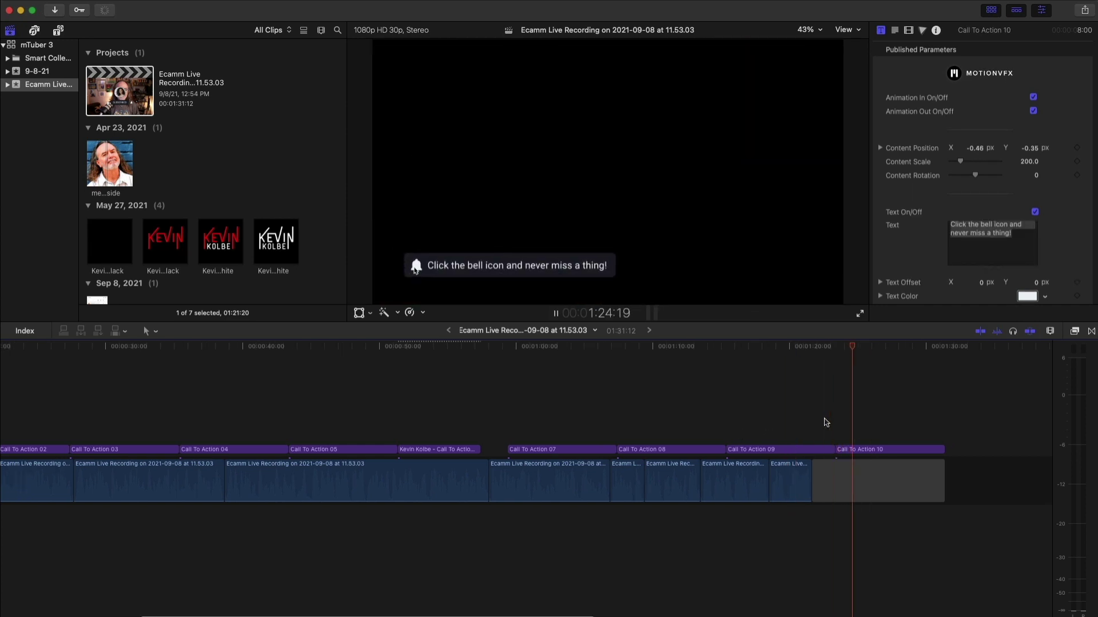
Put Call To Action 10 in the place of Call To Action 06 over the recording, turn off its text and review its parameters
{"action": "left_click", "coordinate": [879, 451]}
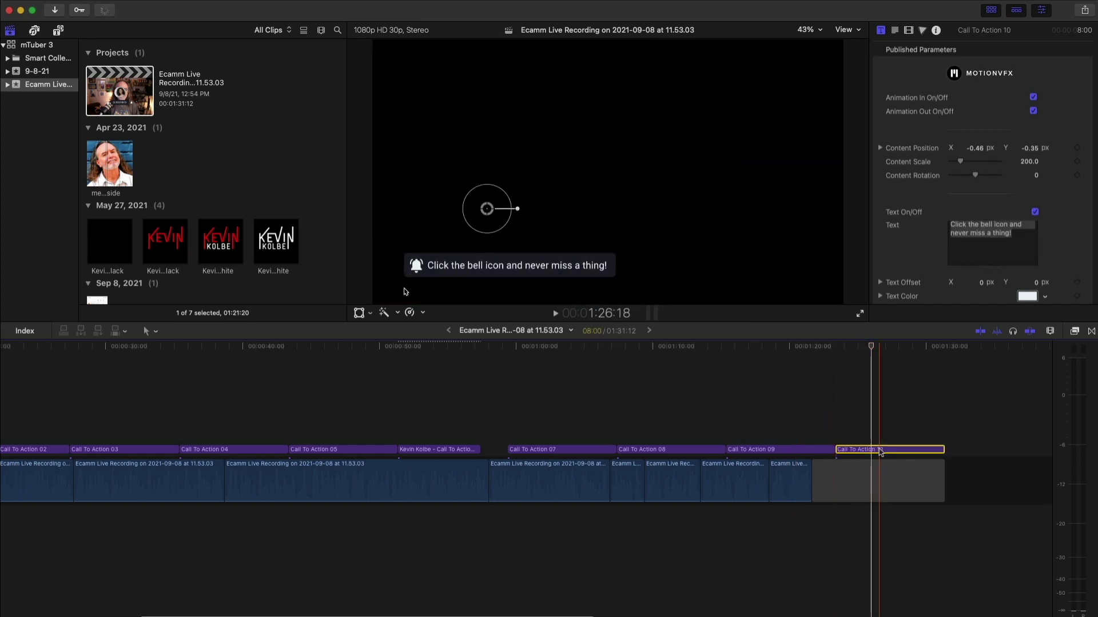
{"action": "left_click_drag", "start_coordinate": [881, 454], "coordinate": [456, 452]}
{"action": "left_click", "coordinate": [419, 454]}
{"action": "key", "text": "Delete"}
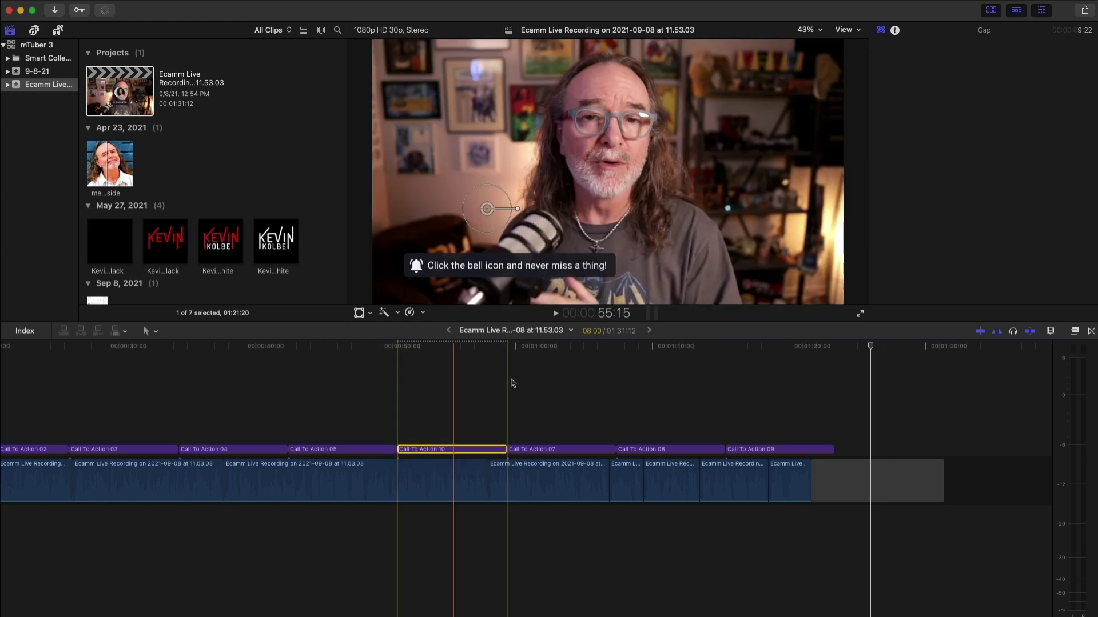
{"action": "left_click", "coordinate": [429, 350]}
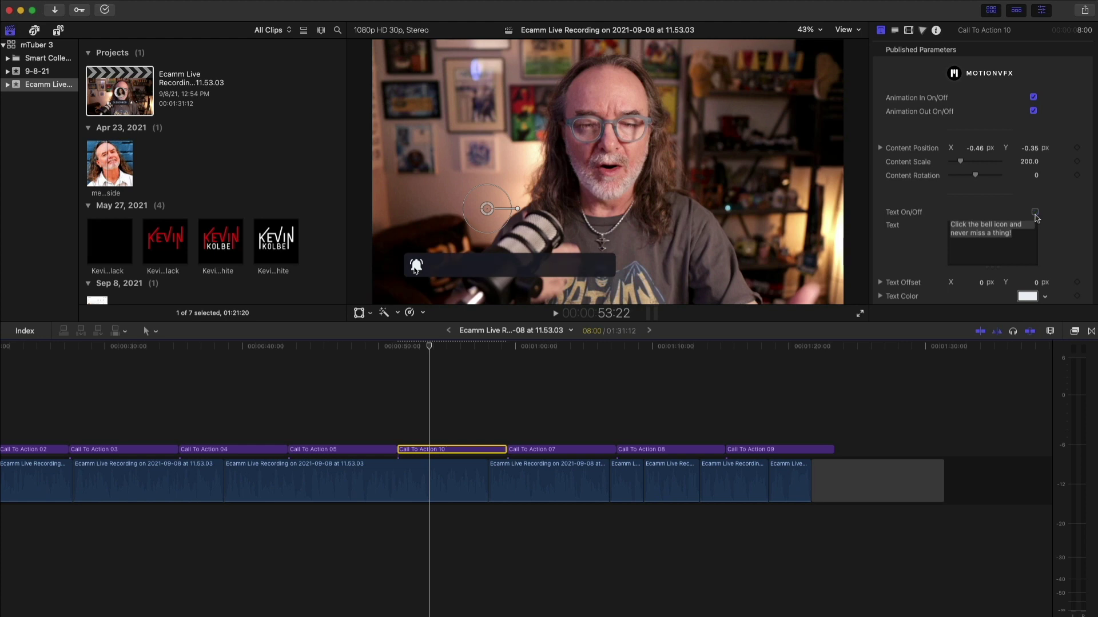
{"action": "scroll", "coordinate": [1054, 232], "scroll_direction": "down", "scroll_amount": 10}
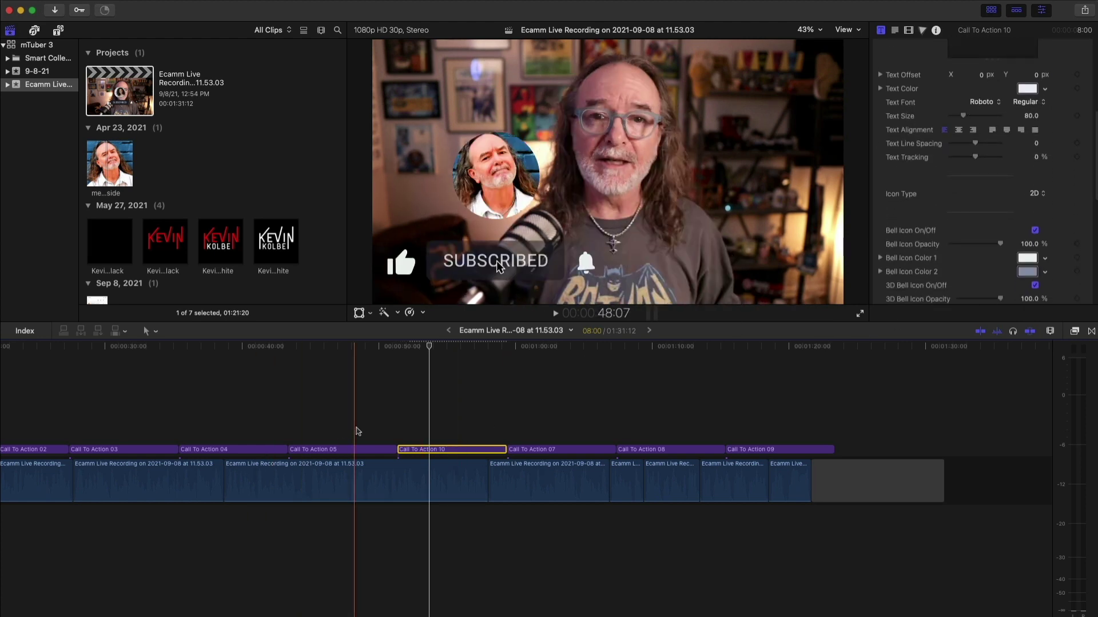
Delete all the Call To Action titles above the recording
{"action": "scroll", "coordinate": [358, 431], "scroll_direction": "left", "scroll_amount": 10}
{"action": "left_click", "coordinate": [278, 421]}
{"action": "left_click_drag", "start_coordinate": [115, 410], "coordinate": [995, 452]}
{"action": "key", "text": "Delete"}
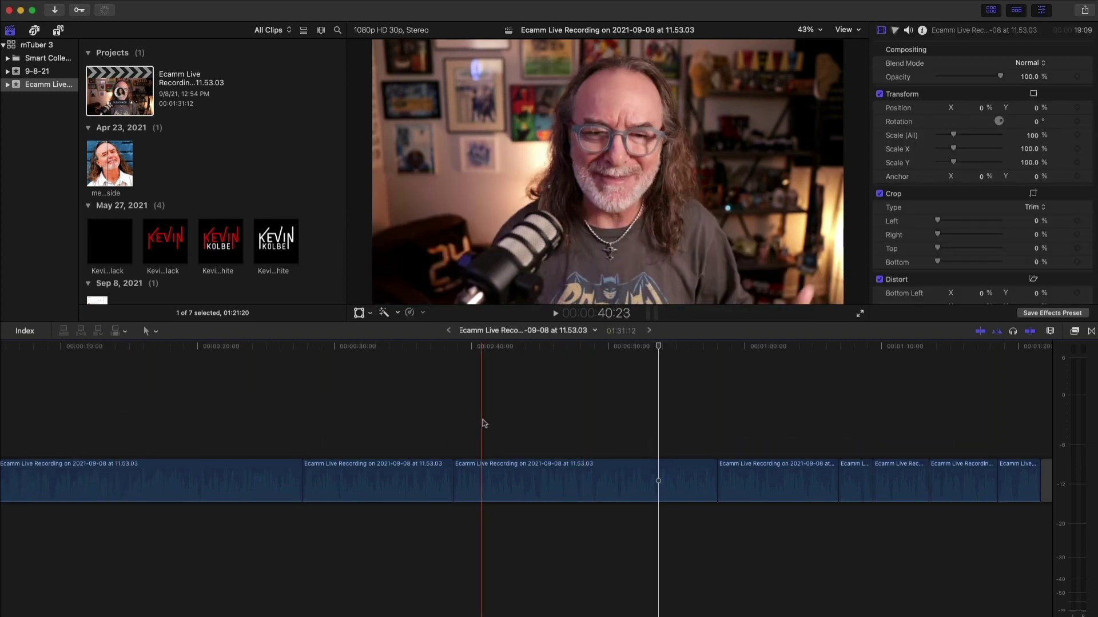
Connect the mTuber 3 Chapter Bar 01 title to the recording at 3:06 and extend its duration to 25:14
{"action": "key", "text": "alt+super+1"}
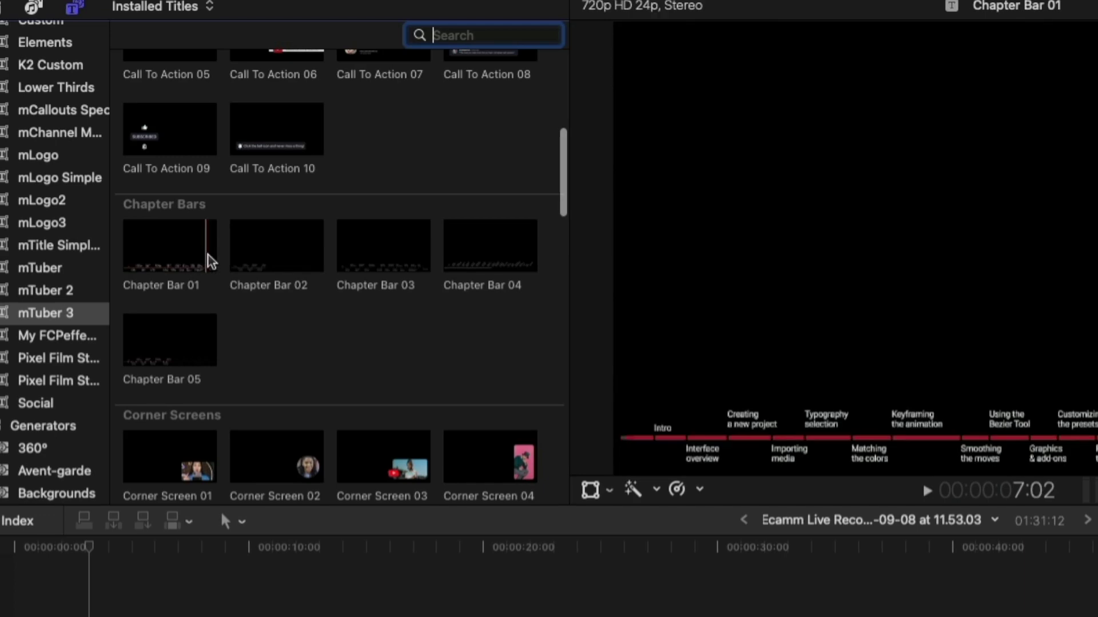
{"action": "left_click_drag", "start_coordinate": [162, 250], "coordinate": [252, 616]}
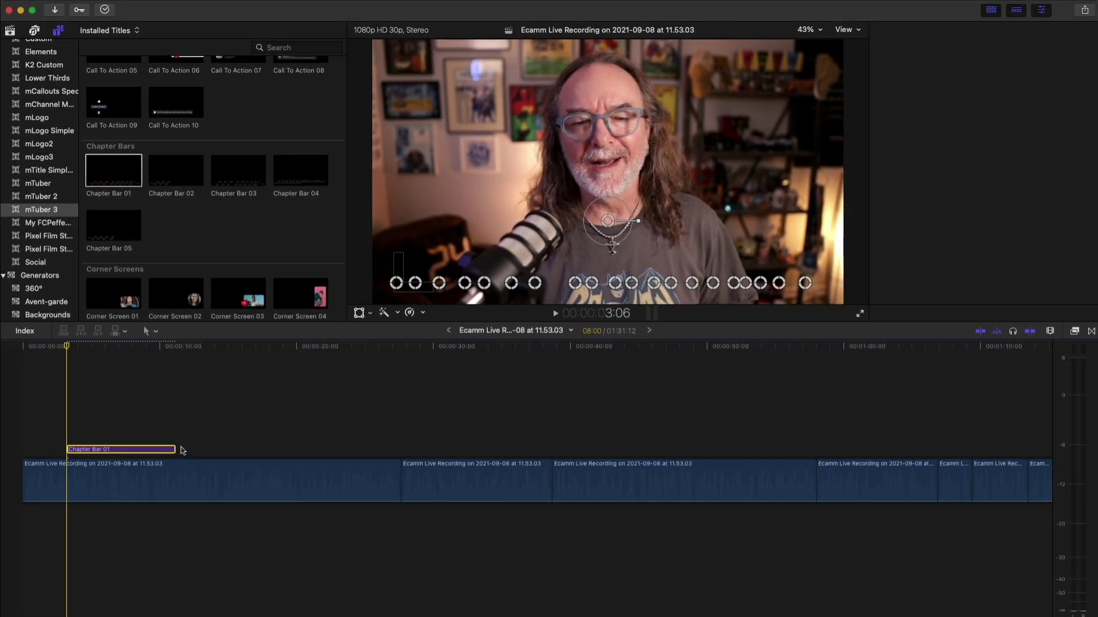
{"action": "key", "text": "super+4"}
{"action": "left_click_drag", "start_coordinate": [176, 452], "coordinate": [419, 446]}
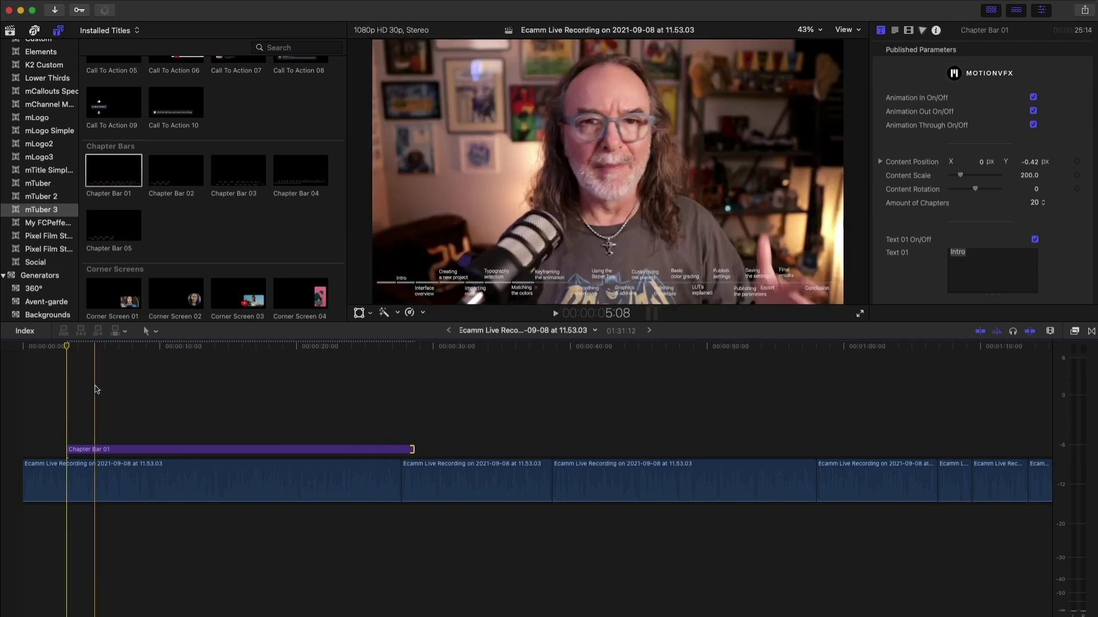
Scrub through the progress animation of Chapter Bar 01 and extend the title's duration to 1:03:02
{"action": "left_click_drag", "start_coordinate": [67, 350], "coordinate": [170, 353]}
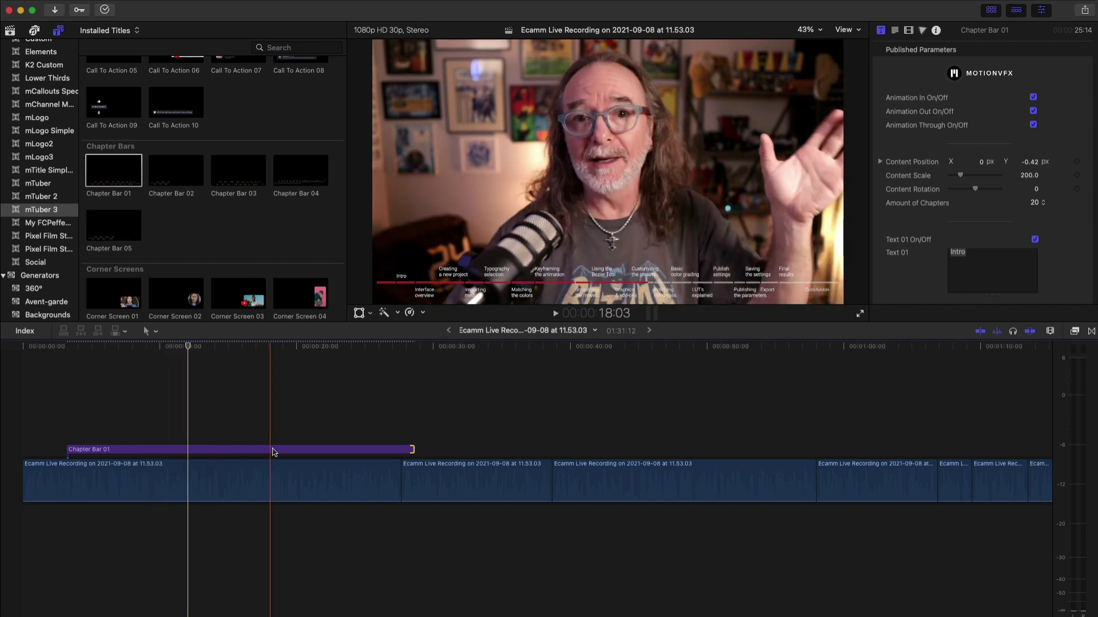
{"action": "left_click_drag", "start_coordinate": [411, 450], "coordinate": [943, 448]}
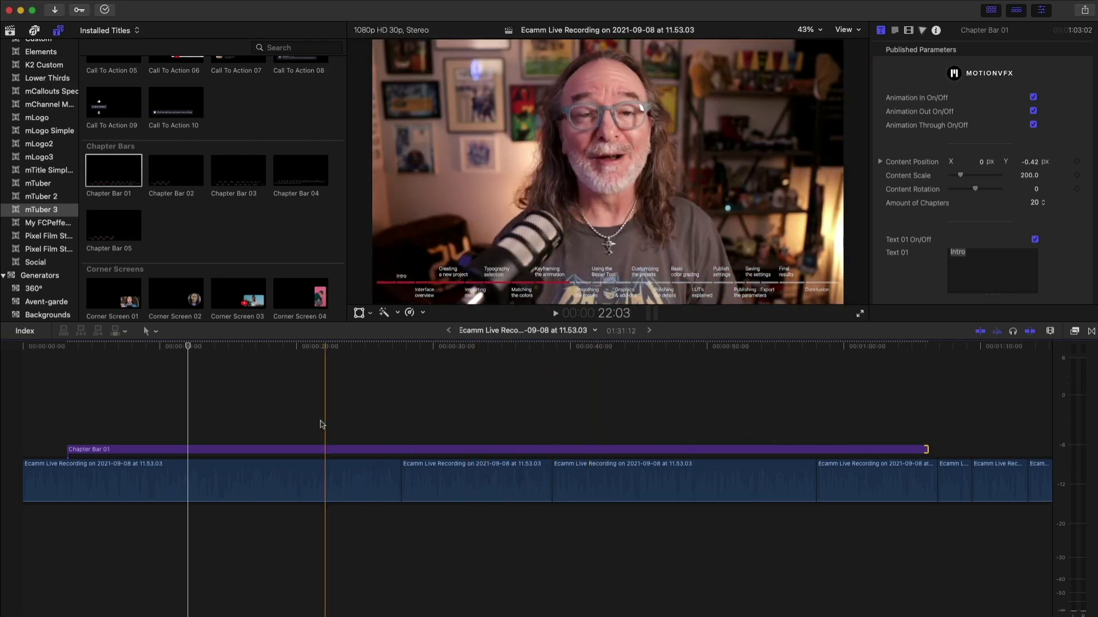
Shift the third chapter marker of Chapter Bar 01 slightly along the bar and turn off its Text 03 label
{"action": "left_click", "coordinate": [263, 449]}
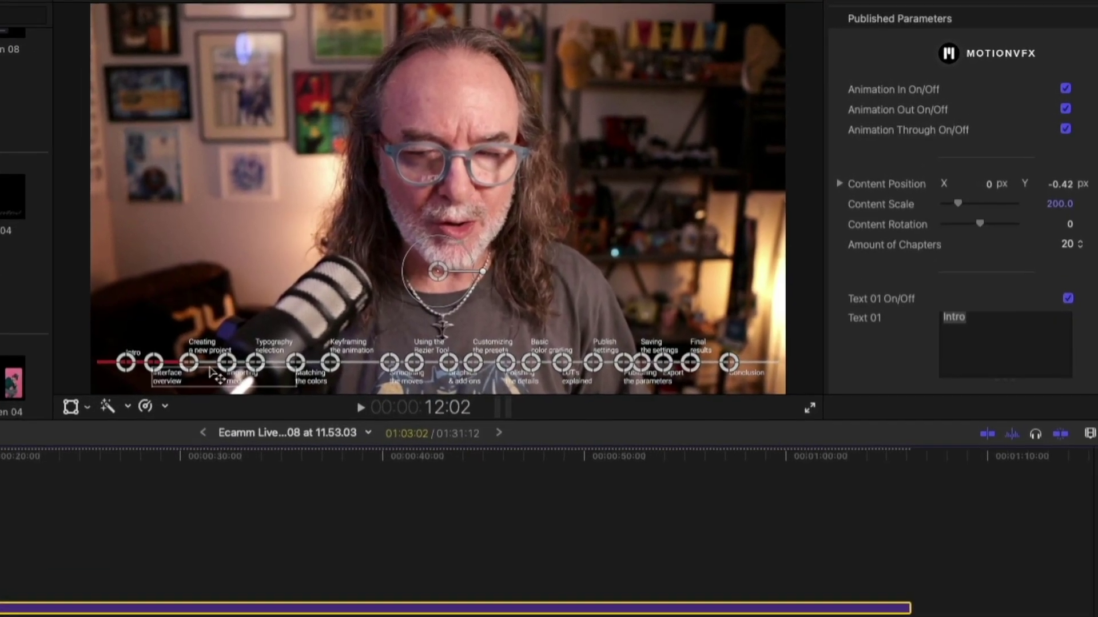
{"action": "left_click_drag", "start_coordinate": [186, 368], "coordinate": [191, 369]}
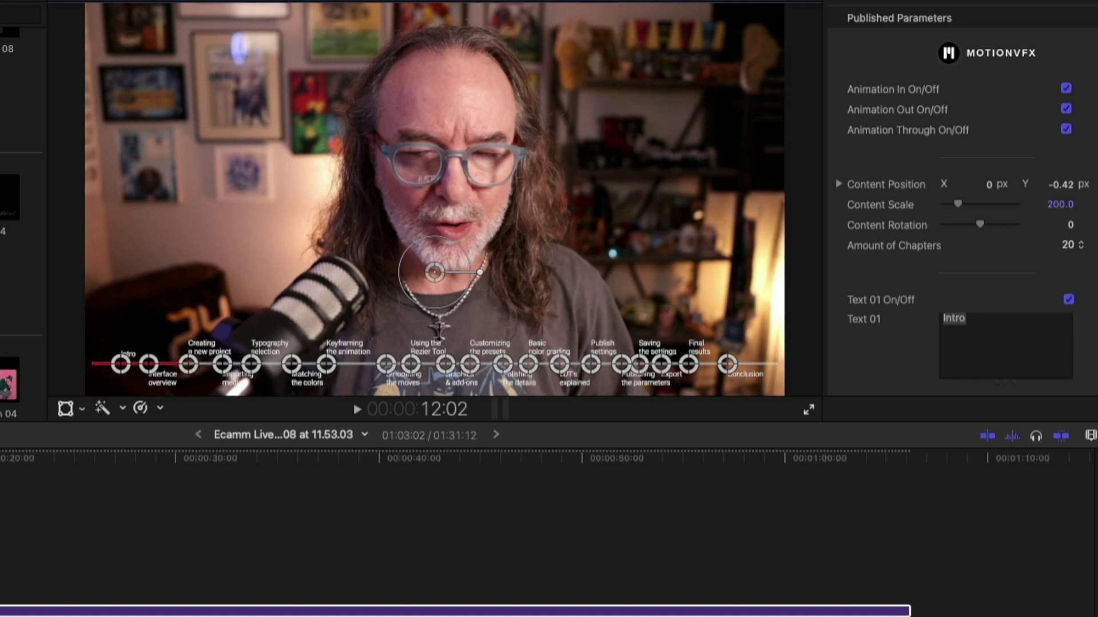
{"action": "scroll", "coordinate": [960, 200], "scroll_direction": "down", "scroll_amount": 10}
{"action": "scroll", "coordinate": [1070, 239], "scroll_direction": "down", "scroll_amount": 5}
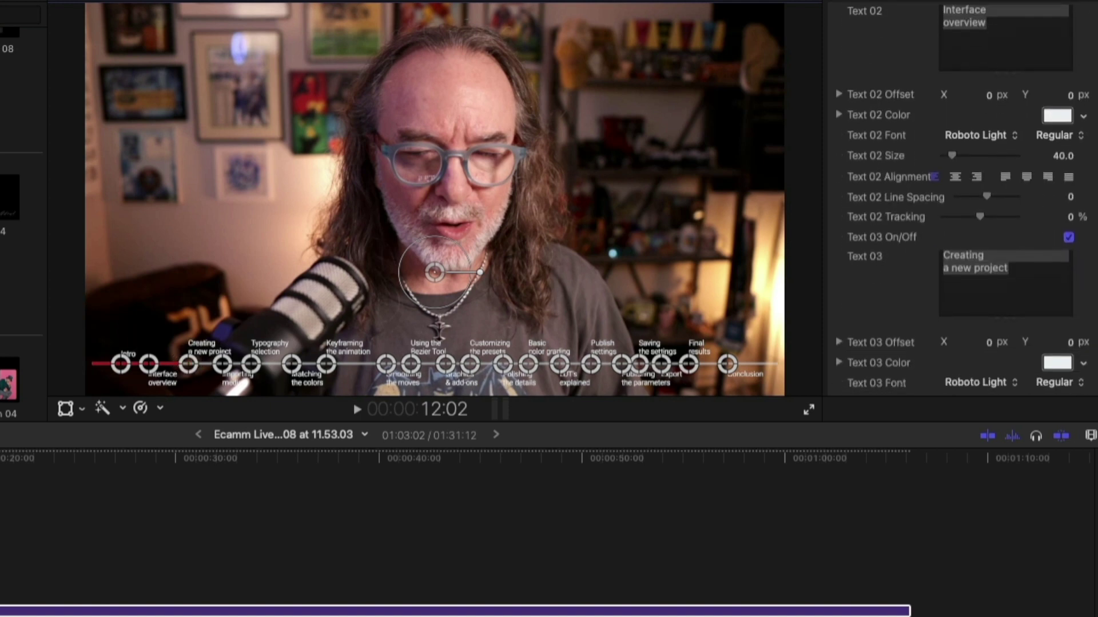
{"action": "left_click", "coordinate": [1069, 234]}
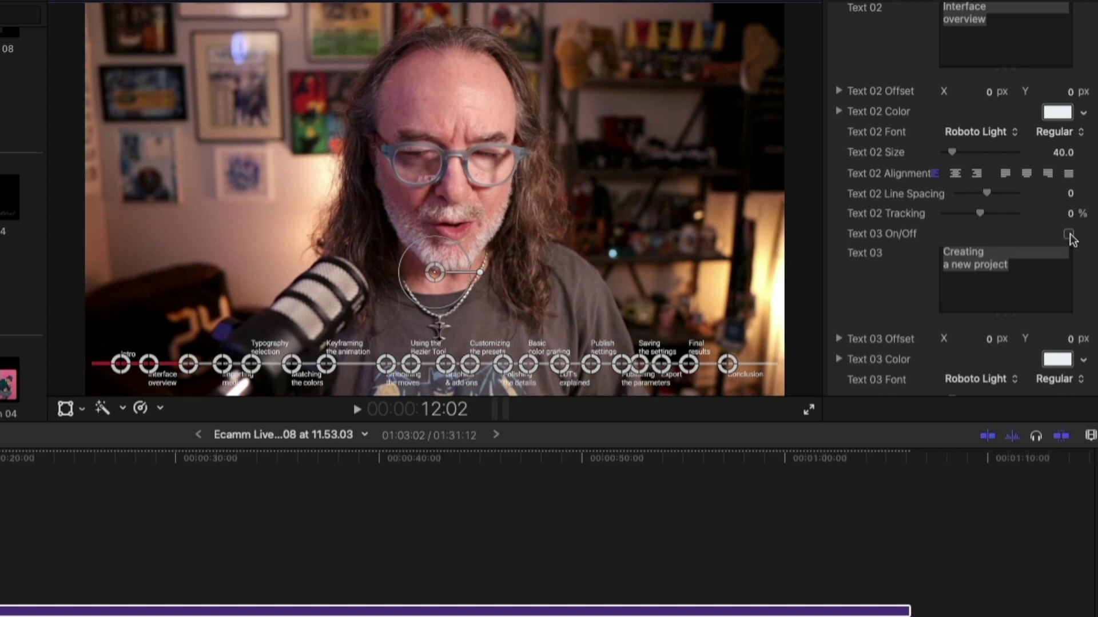
Turn off the Text 04 label of Chapter Bar 01 and delete that title from above the recording
{"action": "scroll", "coordinate": [1075, 320], "scroll_direction": "down", "scroll_amount": 5}
{"action": "left_click", "coordinate": [1067, 307]}
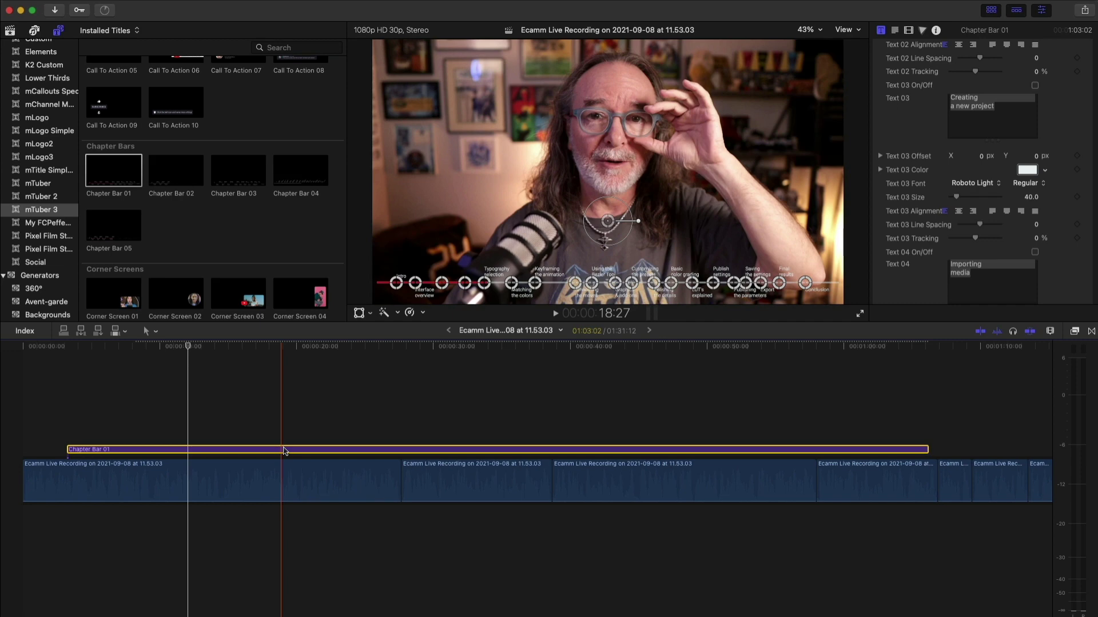
{"action": "key", "text": "Delete"}
{"action": "left_click", "coordinate": [128, 347]}
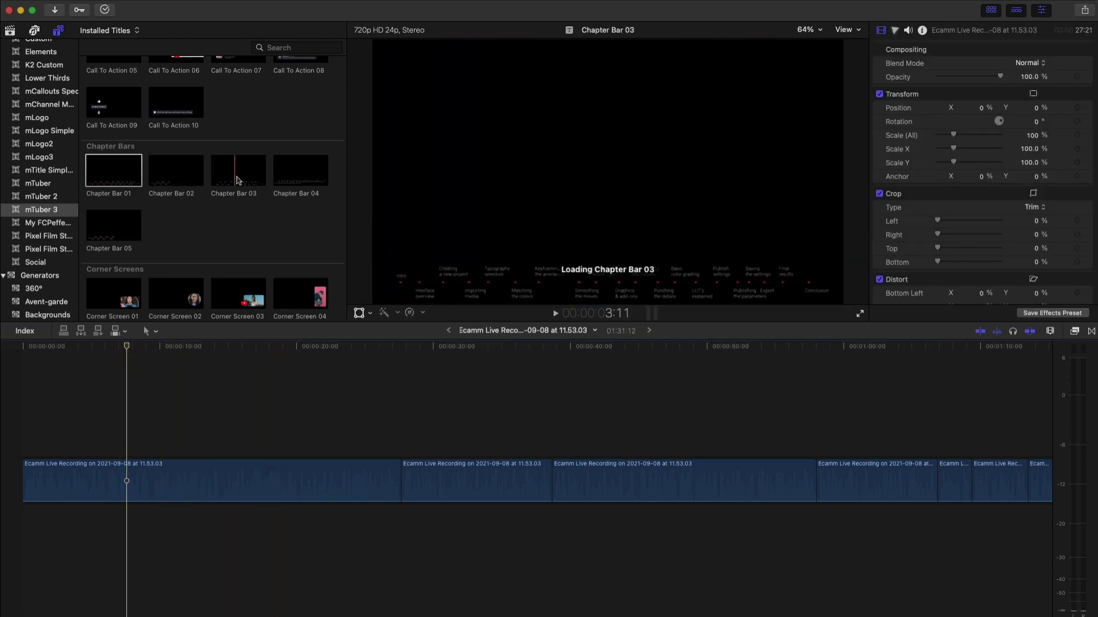
Connect the mTuber 3 Corner Screen 03 title to the recording at about 16 seconds and play its opening animation
{"action": "scroll", "coordinate": [217, 239], "scroll_direction": "down", "scroll_amount": 5}
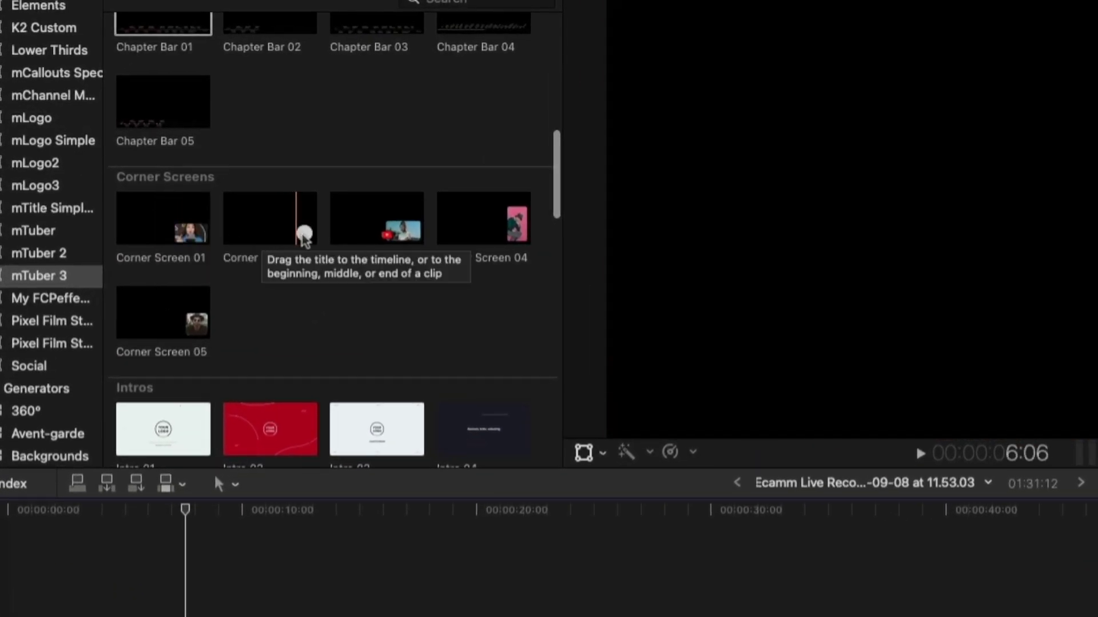
{"action": "left_click_drag", "start_coordinate": [382, 235], "coordinate": [303, 458]}
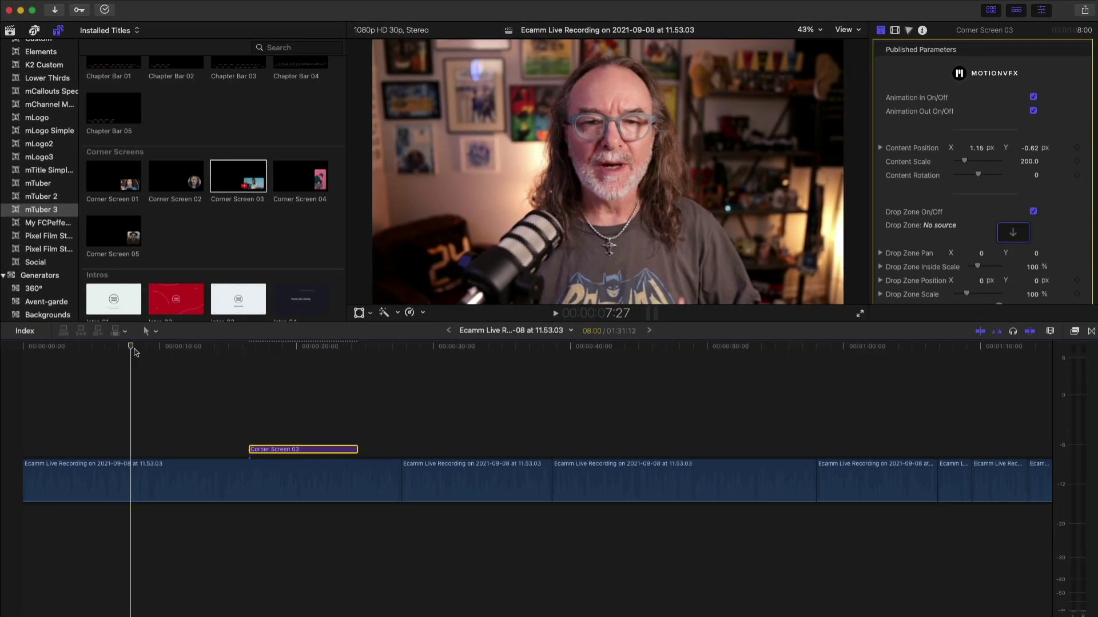
{"action": "left_click_drag", "start_coordinate": [192, 490], "coordinate": [363, 502]}
{"action": "key", "text": "space"}
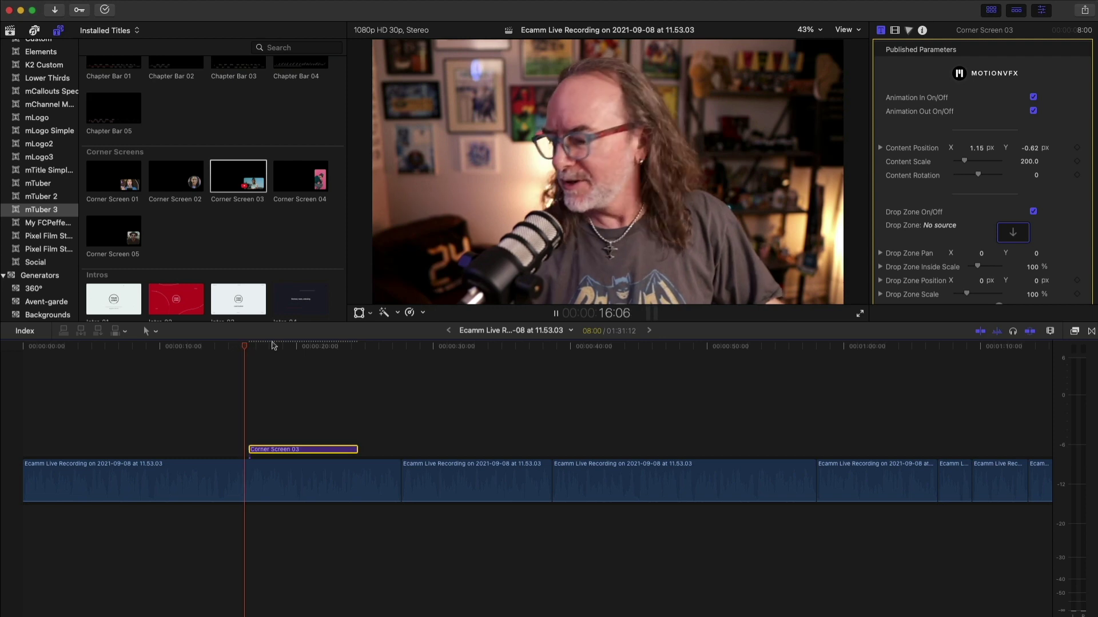
{"action": "key", "text": "space"}
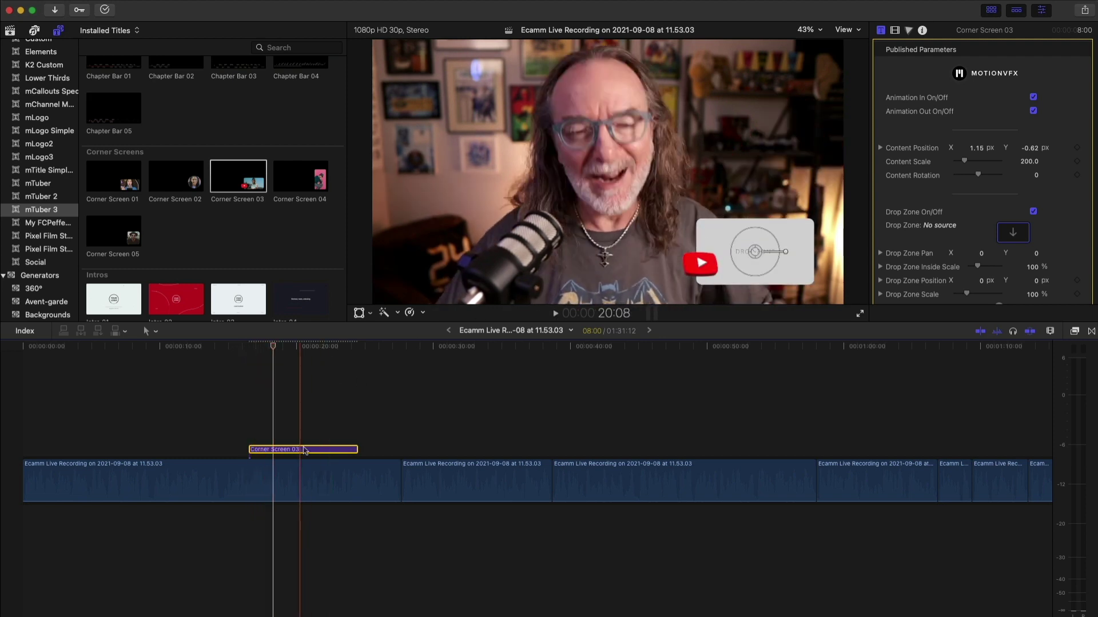
Fill Corner Screen 03's drop zone with the "me head side" clip and set the Drop Zone Inside Scale to 63%
{"action": "left_click", "coordinate": [1013, 233]}
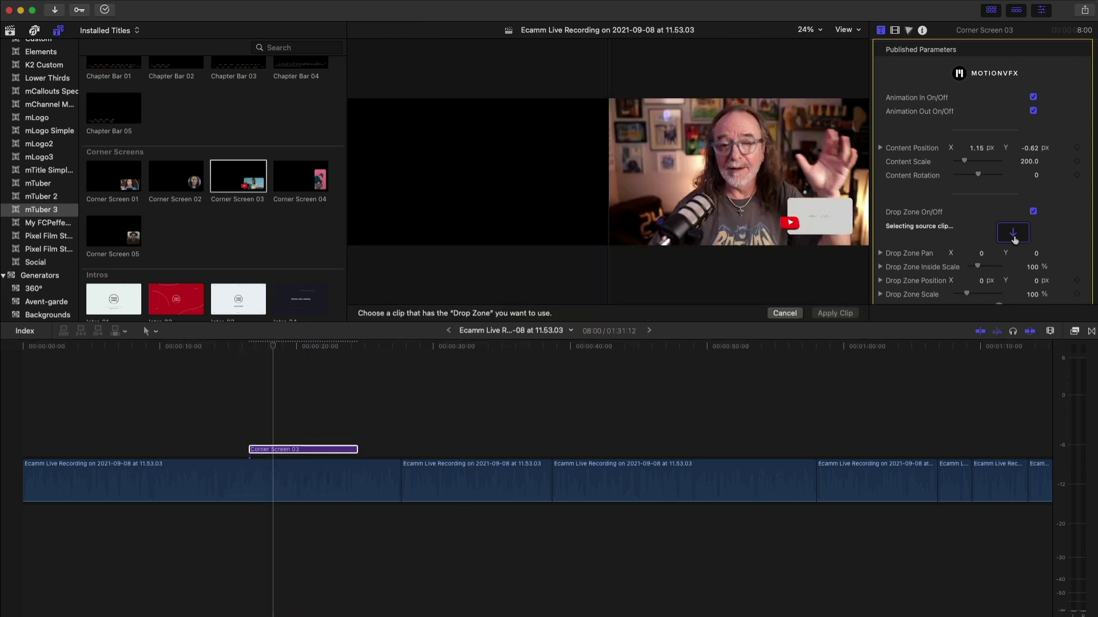
{"action": "left_click", "coordinate": [10, 31]}
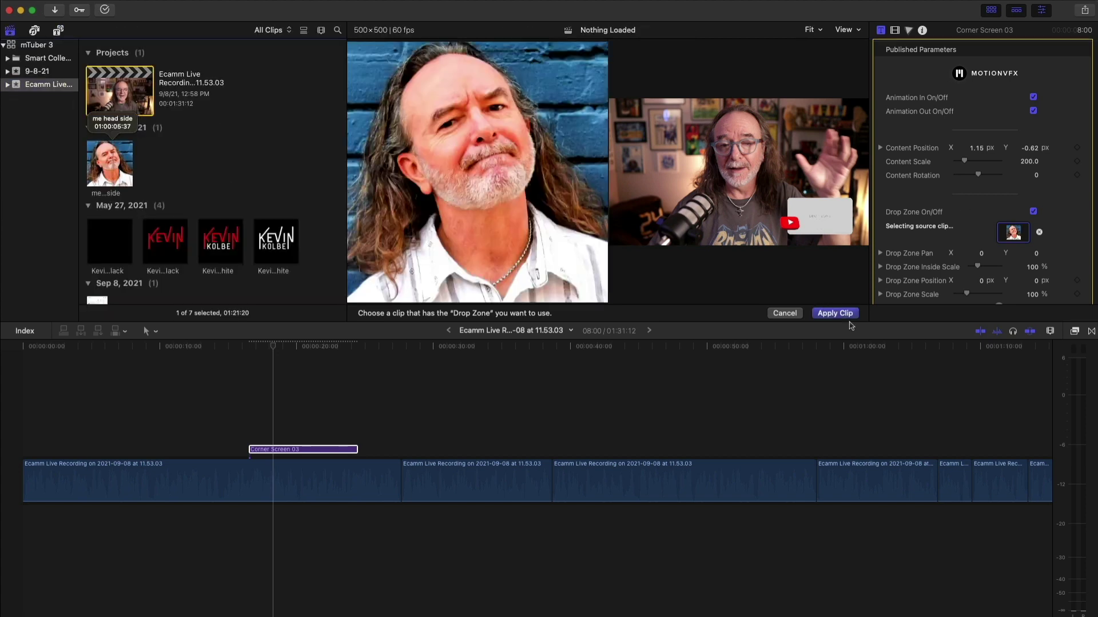
{"action": "left_click", "coordinate": [834, 314]}
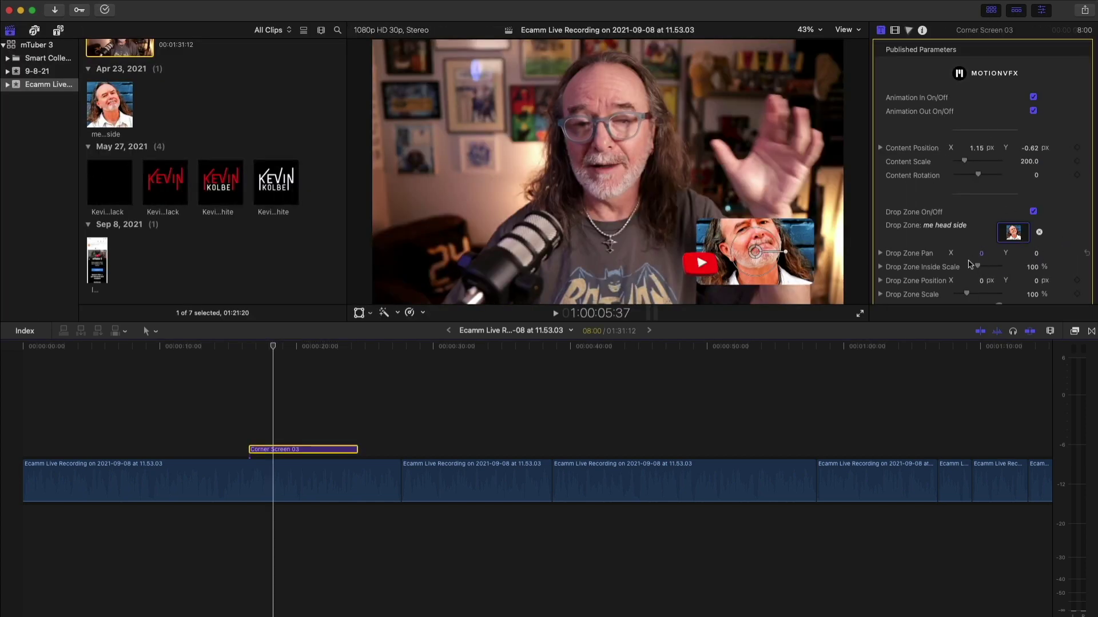
{"action": "scroll", "coordinate": [1029, 263], "scroll_direction": "down", "scroll_amount": 2}
{"action": "left_click_drag", "start_coordinate": [980, 255], "coordinate": [977, 258]}
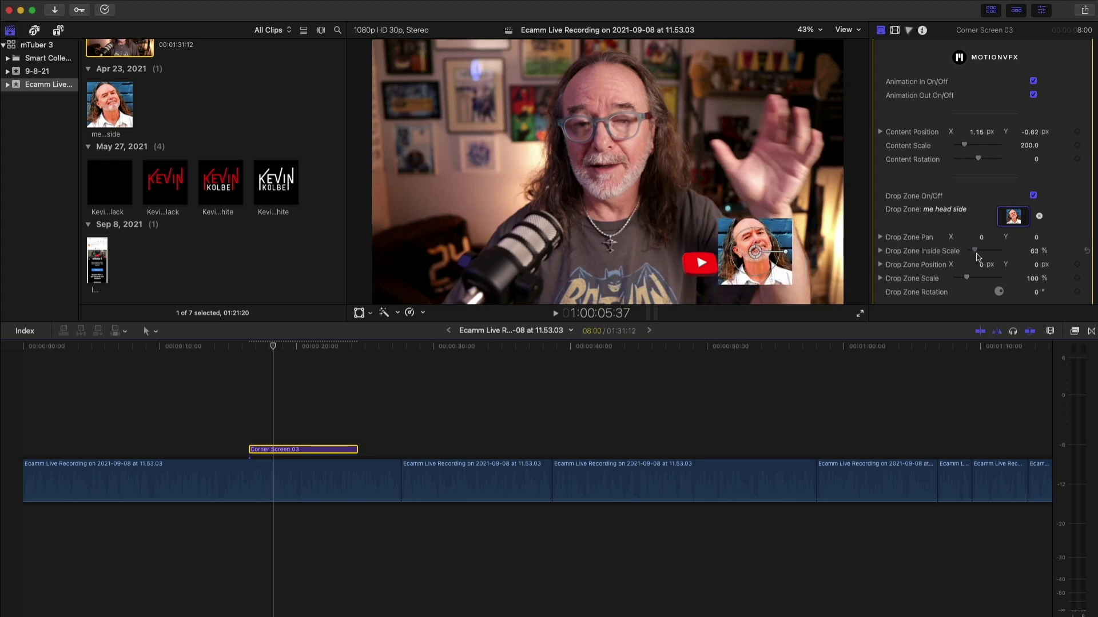
Play Corner Screen 03 from its start and go back to the mTuber 3 titles
{"action": "left_click", "coordinate": [249, 347]}
{"action": "key", "text": "space"}
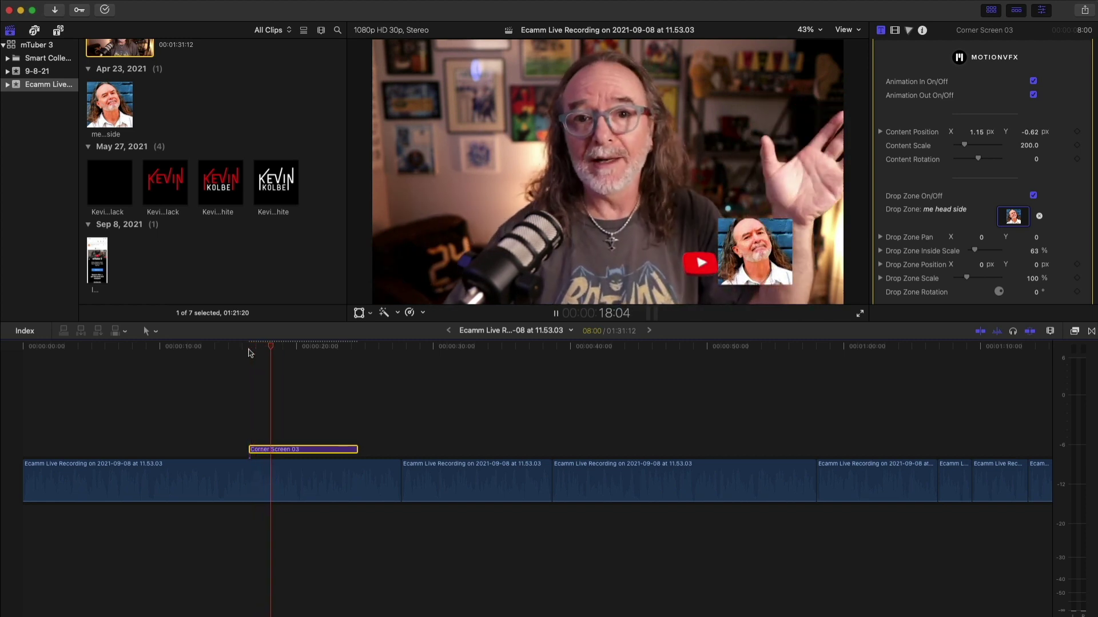
{"action": "key", "text": "space"}
{"action": "left_click", "coordinate": [58, 29]}
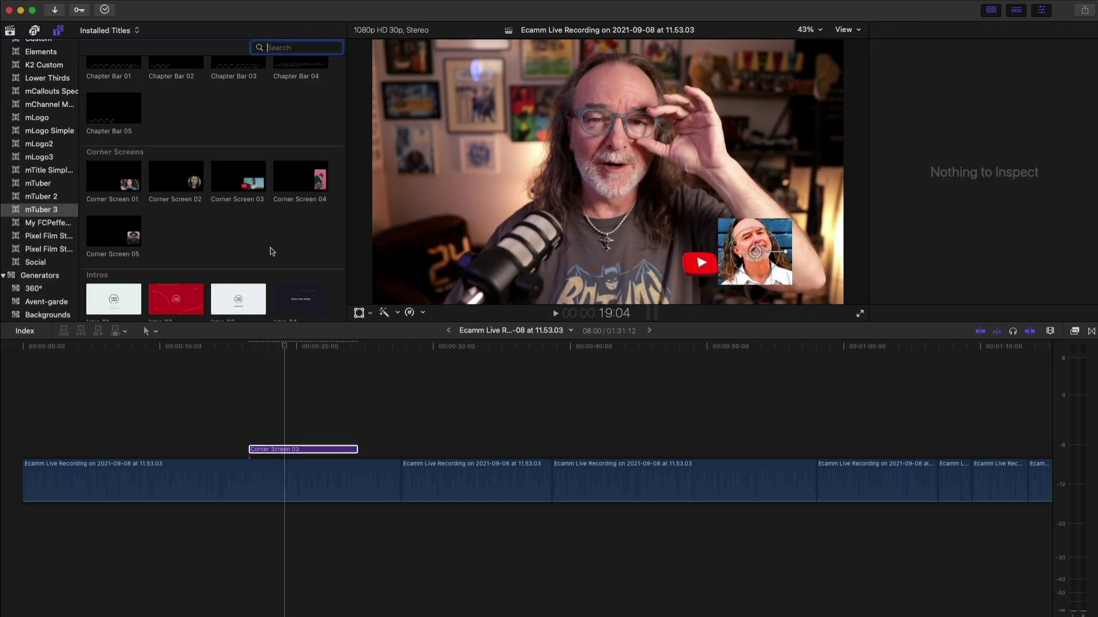
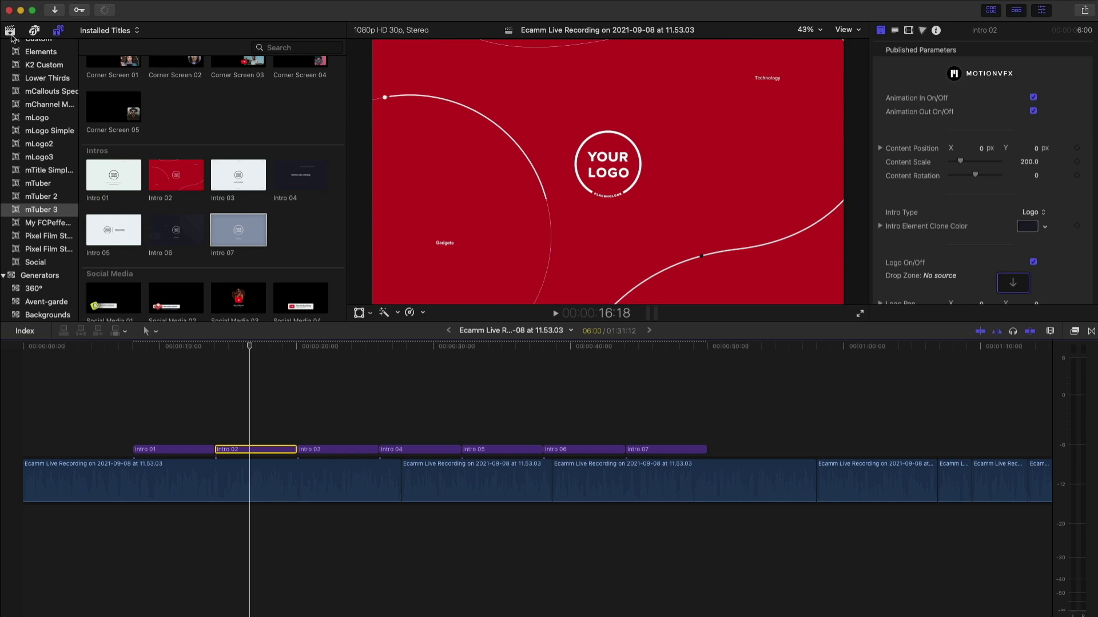
Fill Intro 02's logo drop zone with the white two-line logo clip from the library
{"action": "left_click", "coordinate": [9, 31]}
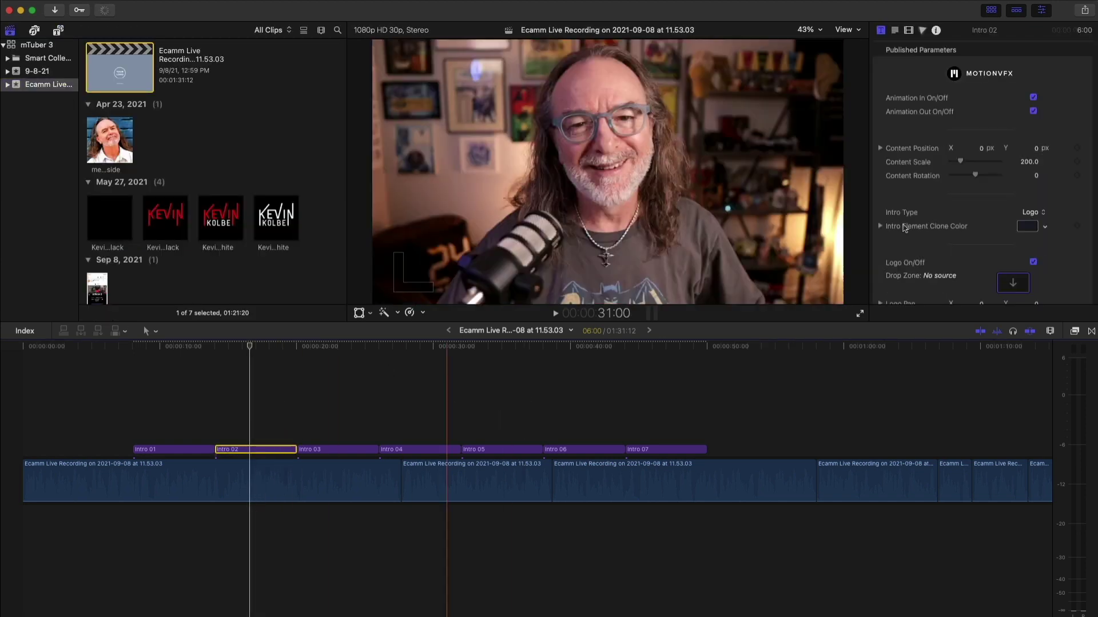
{"action": "scroll", "coordinate": [1071, 251], "scroll_direction": "down", "scroll_amount": 5}
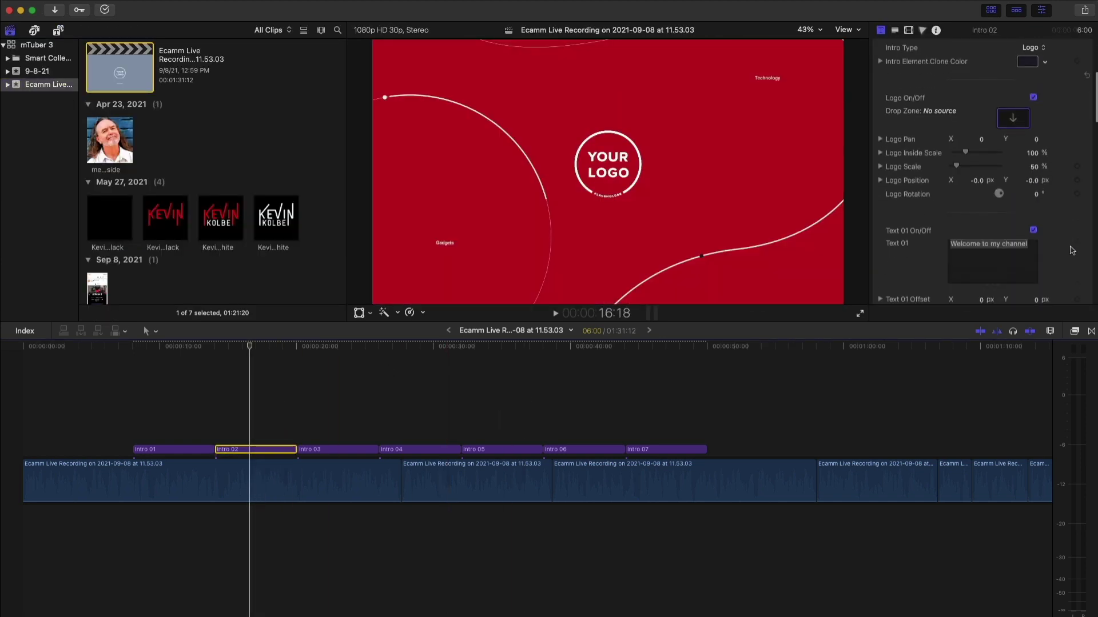
{"action": "left_click", "coordinate": [1021, 108]}
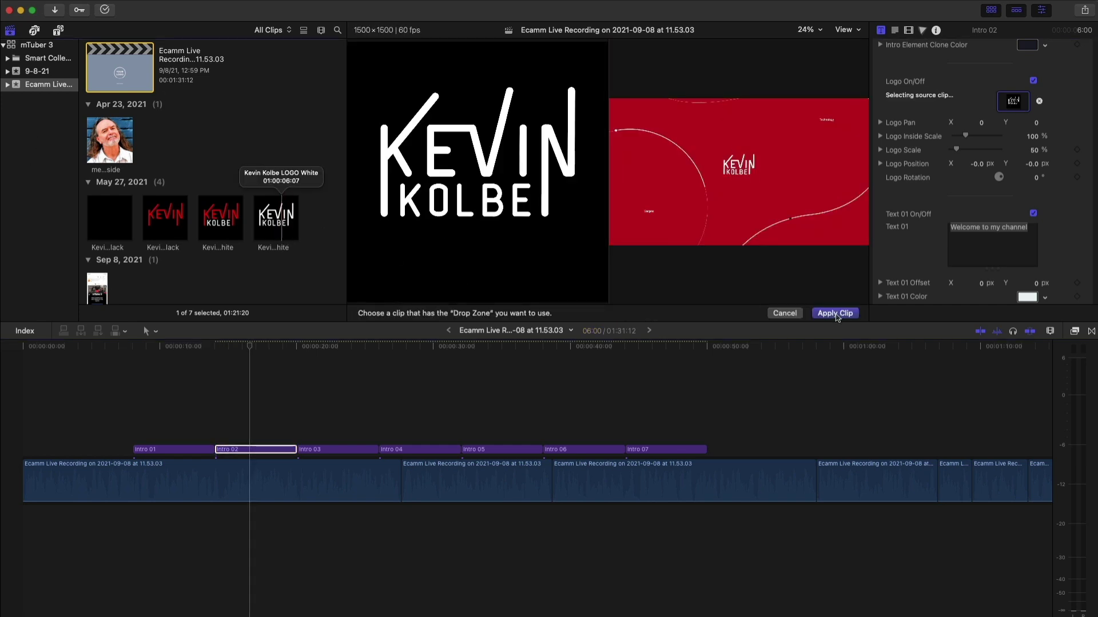
{"action": "left_click", "coordinate": [836, 313]}
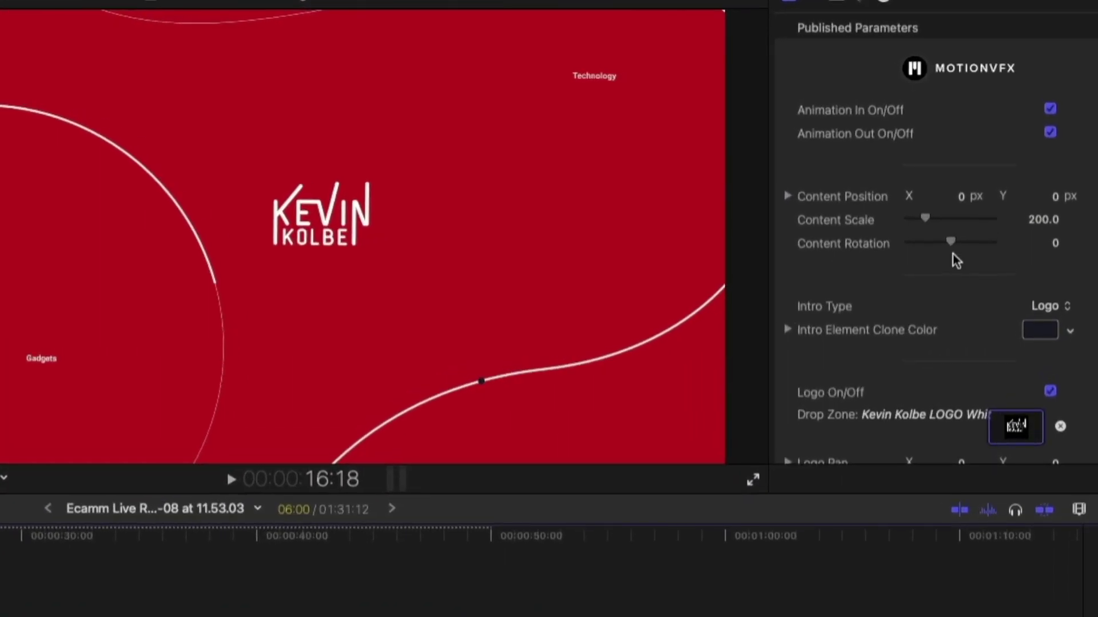
Set Intro 02's Content Scale to 222 and its Logo Scale to 82%
{"action": "left_click_drag", "start_coordinate": [928, 224], "coordinate": [930, 227]}
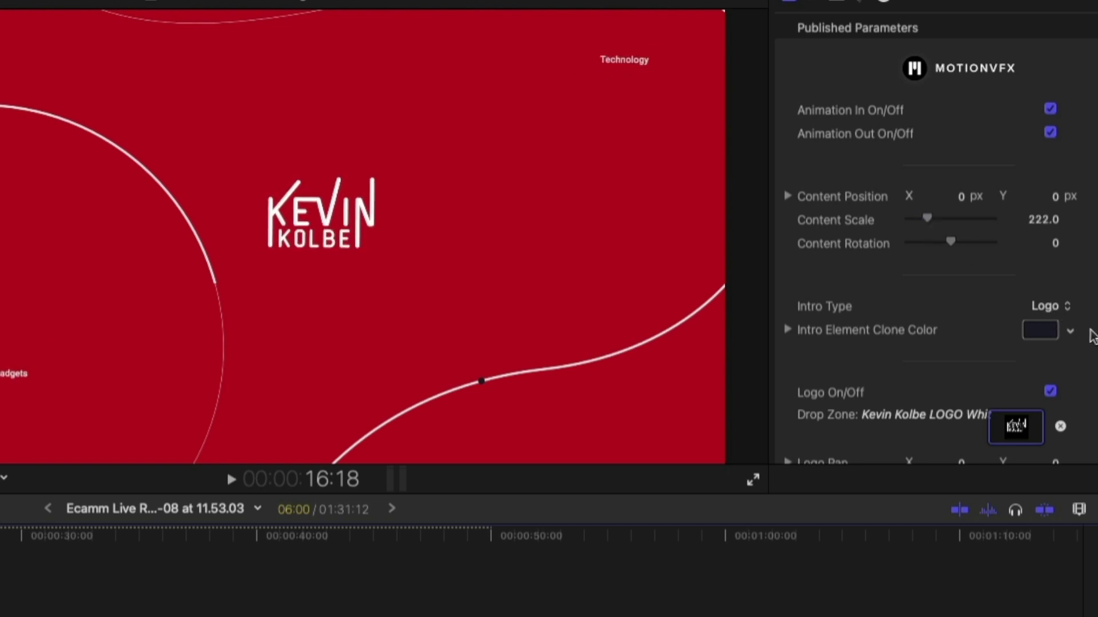
{"action": "scroll", "coordinate": [1092, 336], "scroll_direction": "down", "scroll_amount": 5}
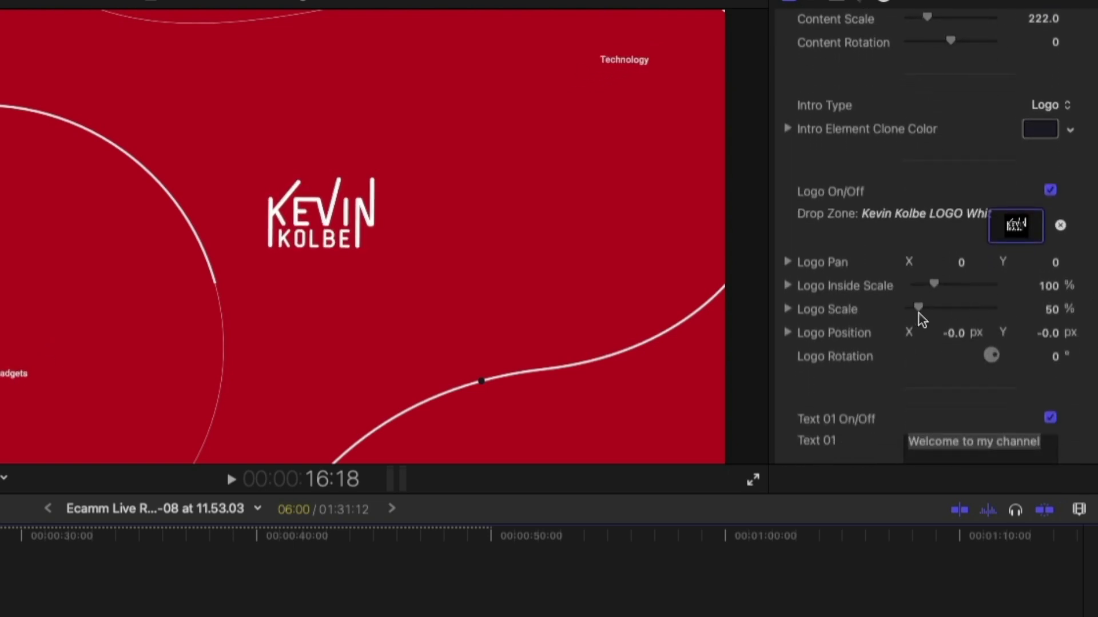
{"action": "left_click_drag", "start_coordinate": [918, 308], "coordinate": [926, 314]}
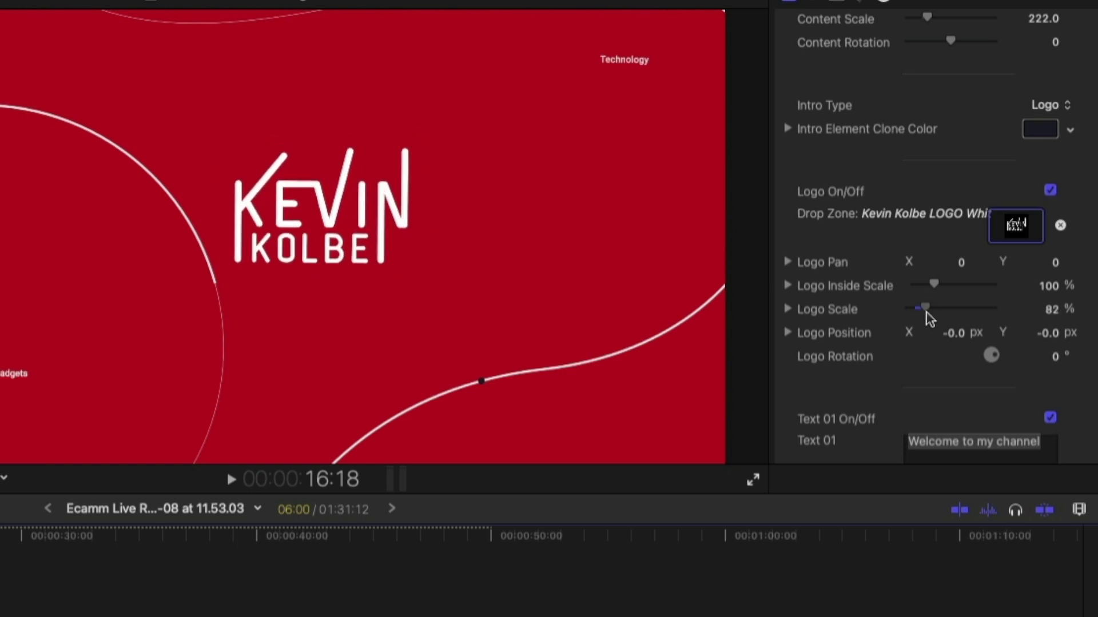
Change the Text 02 wording of Intro 02 to "Subscribe"
{"action": "scroll", "coordinate": [1028, 381], "scroll_direction": "down", "scroll_amount": 4}
{"action": "scroll", "coordinate": [996, 339], "scroll_direction": "down", "scroll_amount": 10}
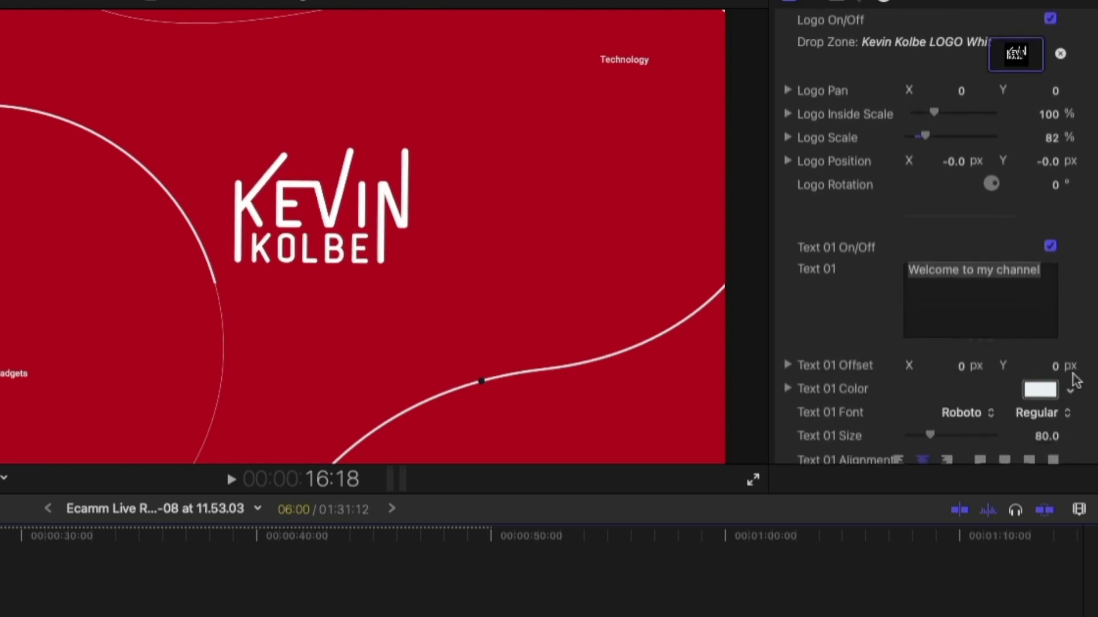
{"action": "left_click", "coordinate": [986, 344]}
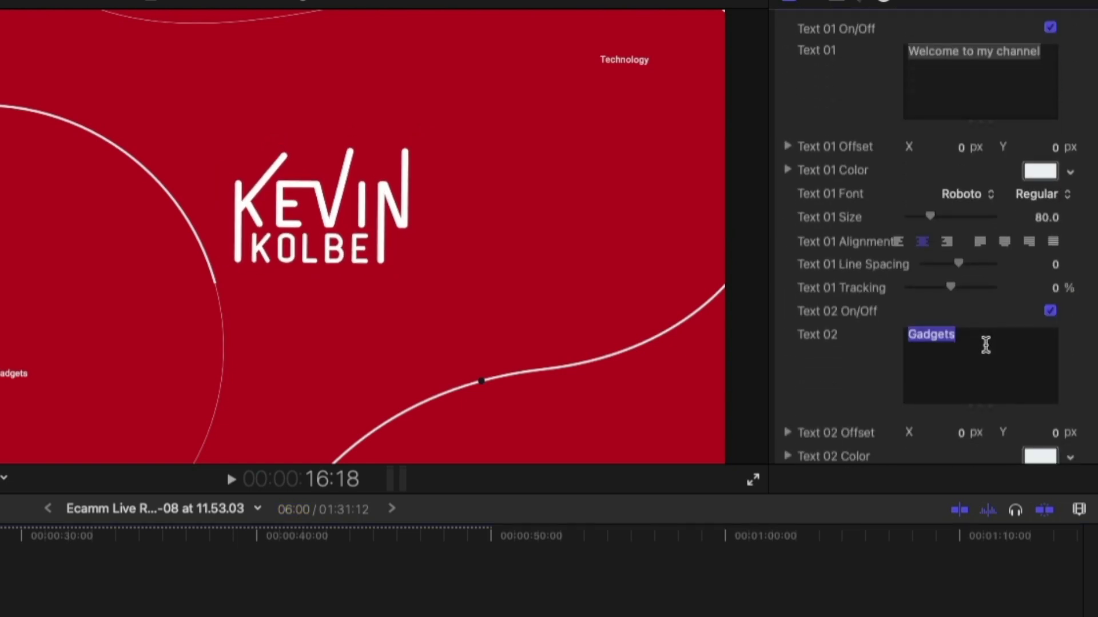
{"action": "type", "text": "Subscribe"}
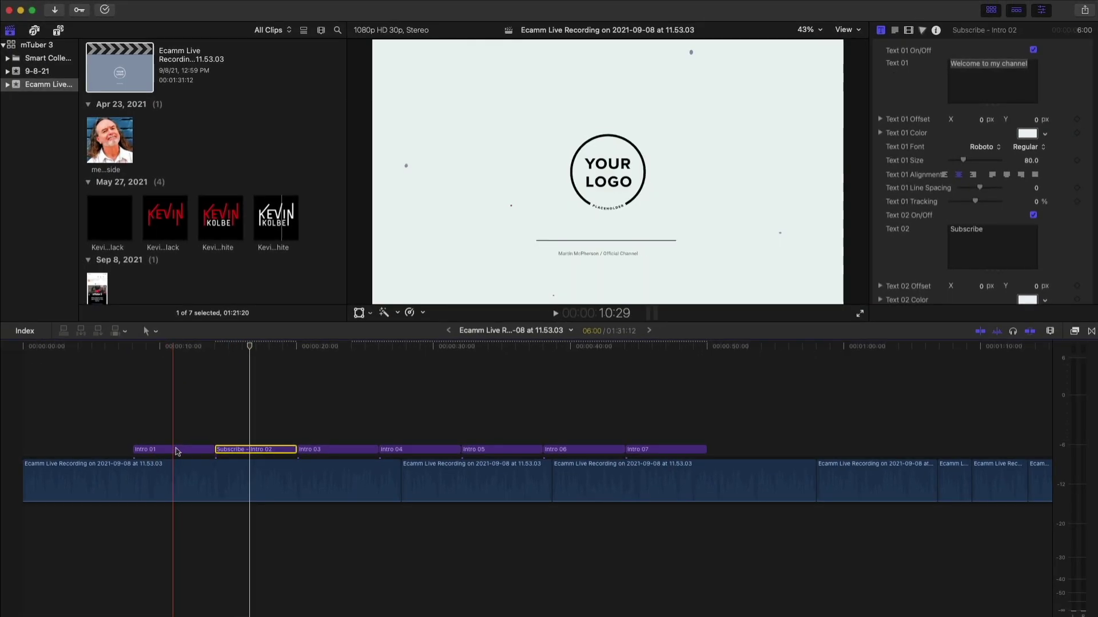
Spread the intro titles out, moving Intro 01 earlier, Intro 02 to about 25 seconds, and Intro 03 through Intro 07 later
{"action": "left_click", "coordinate": [57, 500]}
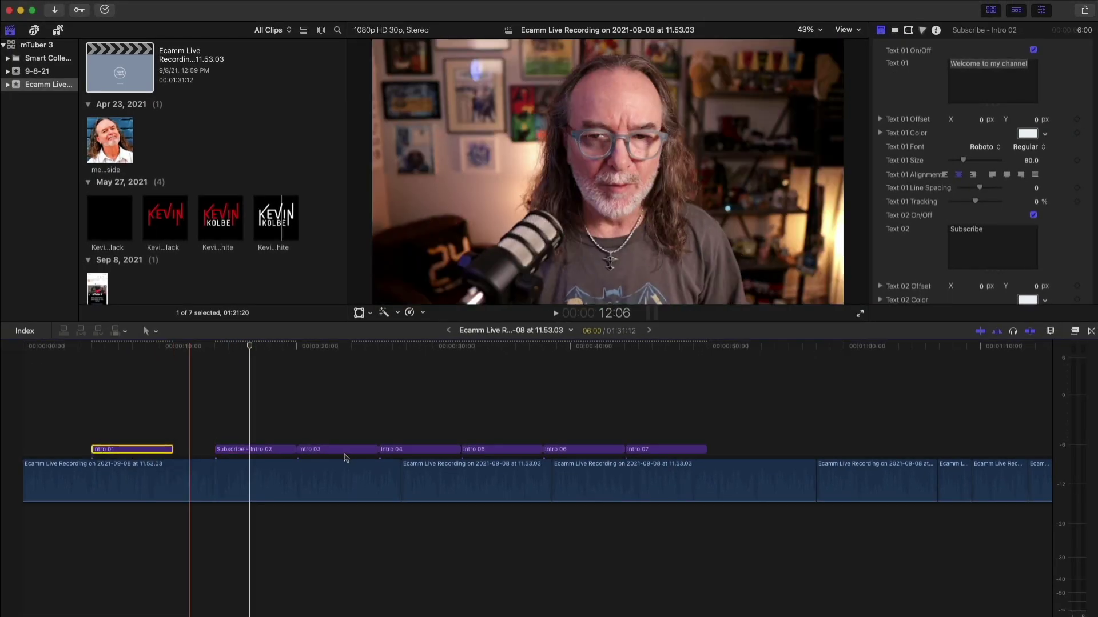
{"action": "left_click_drag", "start_coordinate": [285, 501], "coordinate": [409, 458]}
{"action": "left_click_drag", "start_coordinate": [483, 412], "coordinate": [527, 447]}
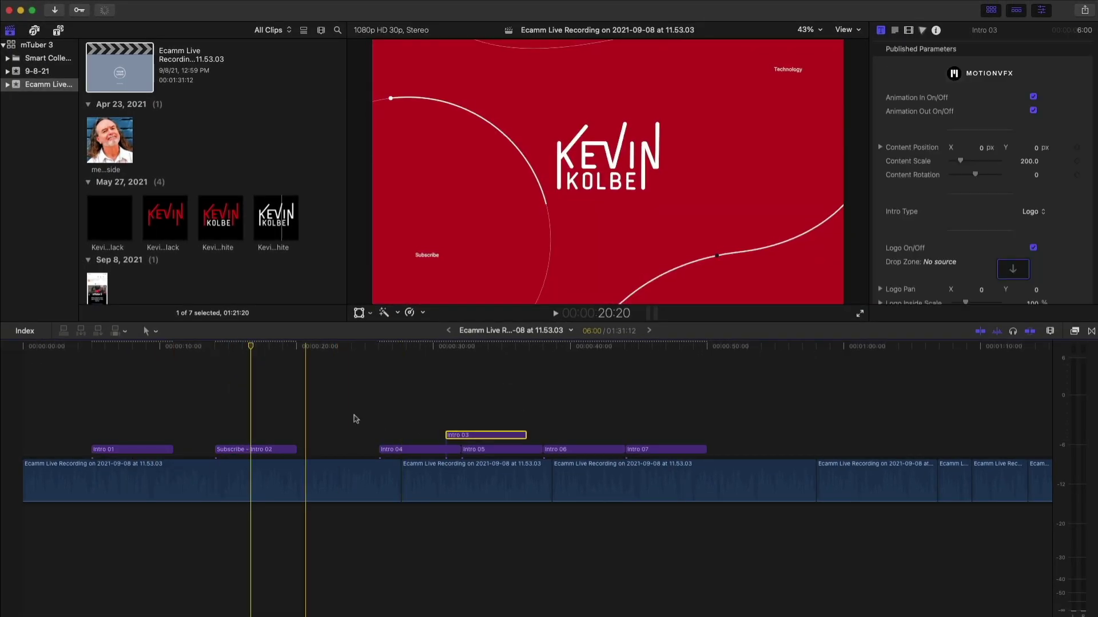
{"action": "left_click_drag", "start_coordinate": [381, 423], "coordinate": [895, 452]}
{"action": "left_click_drag", "start_coordinate": [259, 451], "coordinate": [414, 453]}
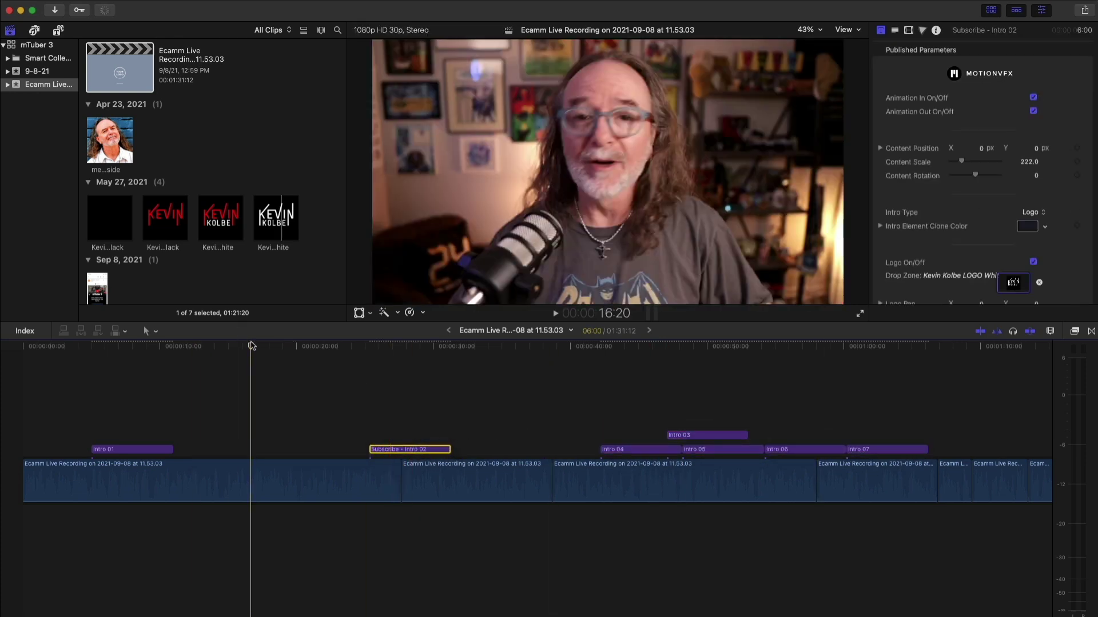
Play Intro 02 from just before its start through its closing transition
{"action": "left_click", "coordinate": [322, 347]}
{"action": "left_click_drag", "start_coordinate": [327, 351], "coordinate": [355, 351]}
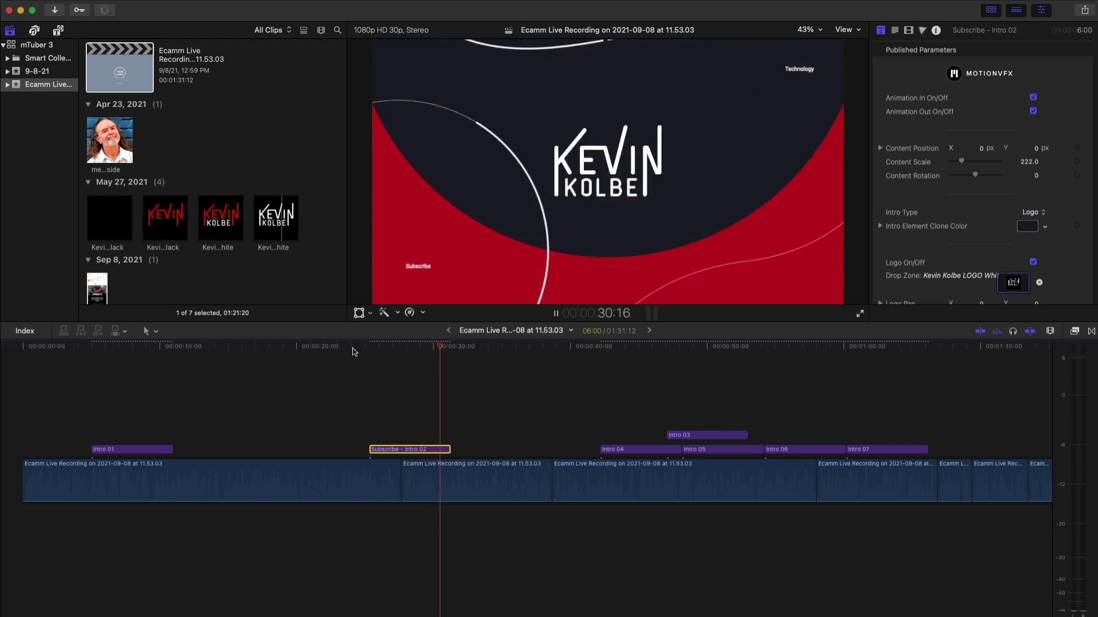
{"action": "key", "text": "space"}
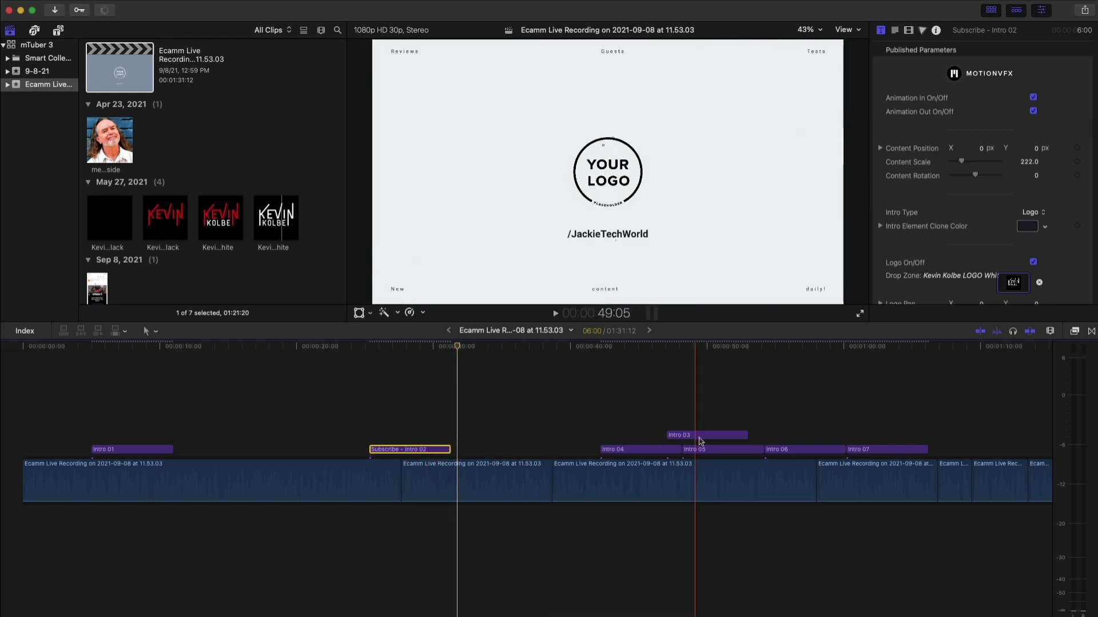
Move Intro 03 into the gap between Intro 02 and Intro 04, and play the intros from there into Intro 06
{"action": "left_click_drag", "start_coordinate": [708, 438], "coordinate": [525, 450]}
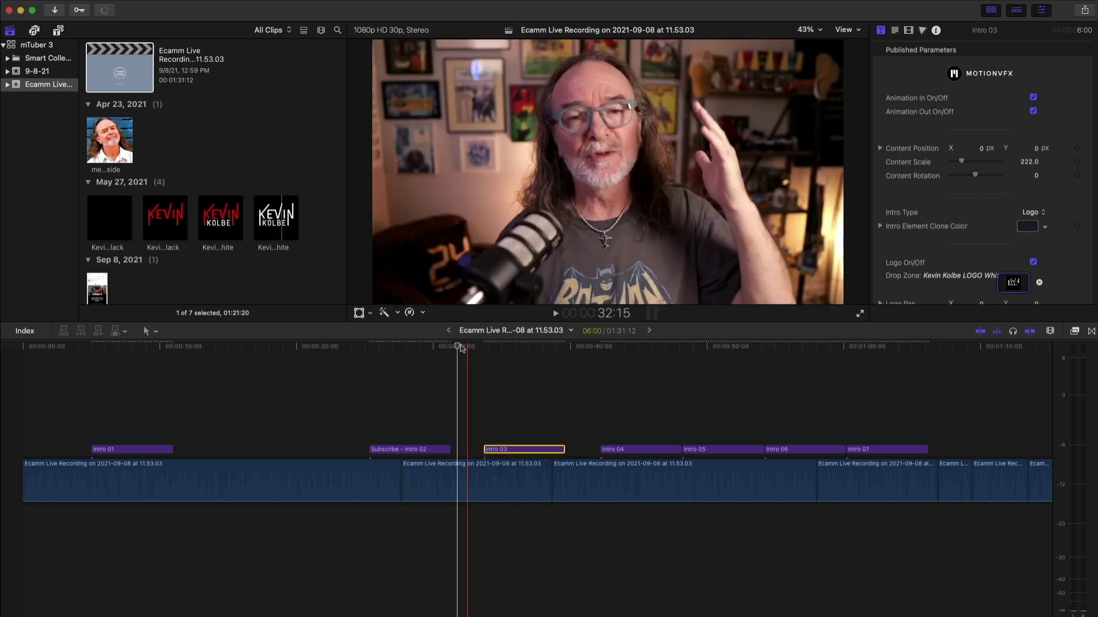
{"action": "left_click", "coordinate": [485, 348]}
{"action": "key", "text": "space"}
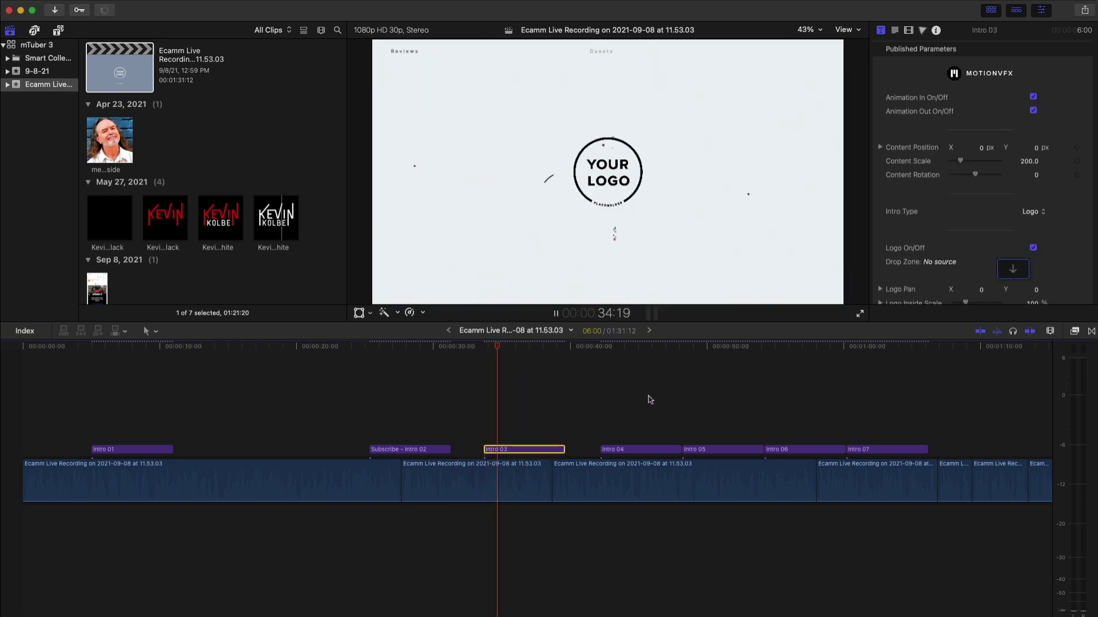
{"action": "left_click", "coordinate": [601, 387]}
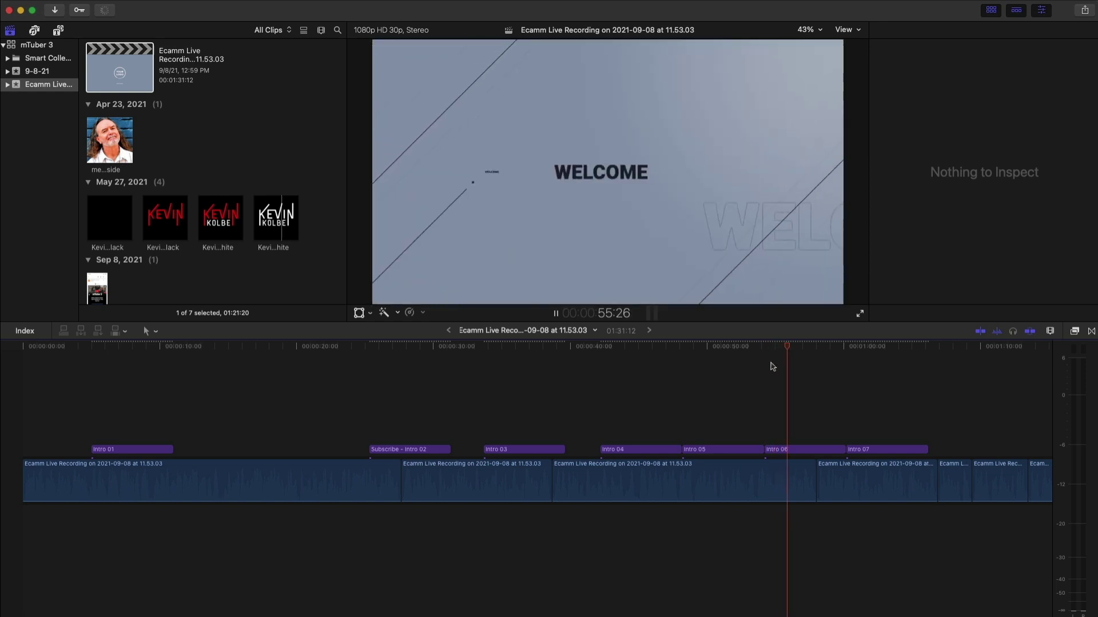
{"action": "key", "text": "space"}
Move Intro 06 into the gap between Intro 01 and Intro 02, and play Intro 07 through to its end
{"action": "left_click", "coordinate": [792, 451]}
{"action": "left_click_drag", "start_coordinate": [792, 450], "coordinate": [259, 449]}
{"action": "key", "text": "space"}
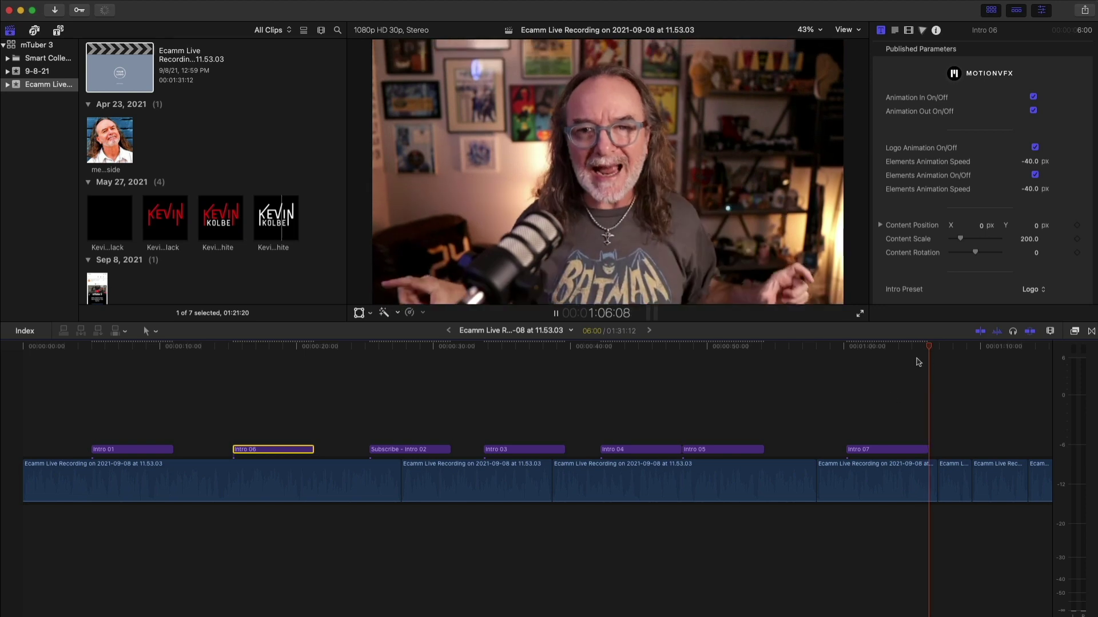
{"action": "key", "text": "space"}
Play the end of Intro 07 with Intro 06's Animation Out off, and turn that option back on
{"action": "left_click_drag", "start_coordinate": [930, 349], "coordinate": [911, 347]}
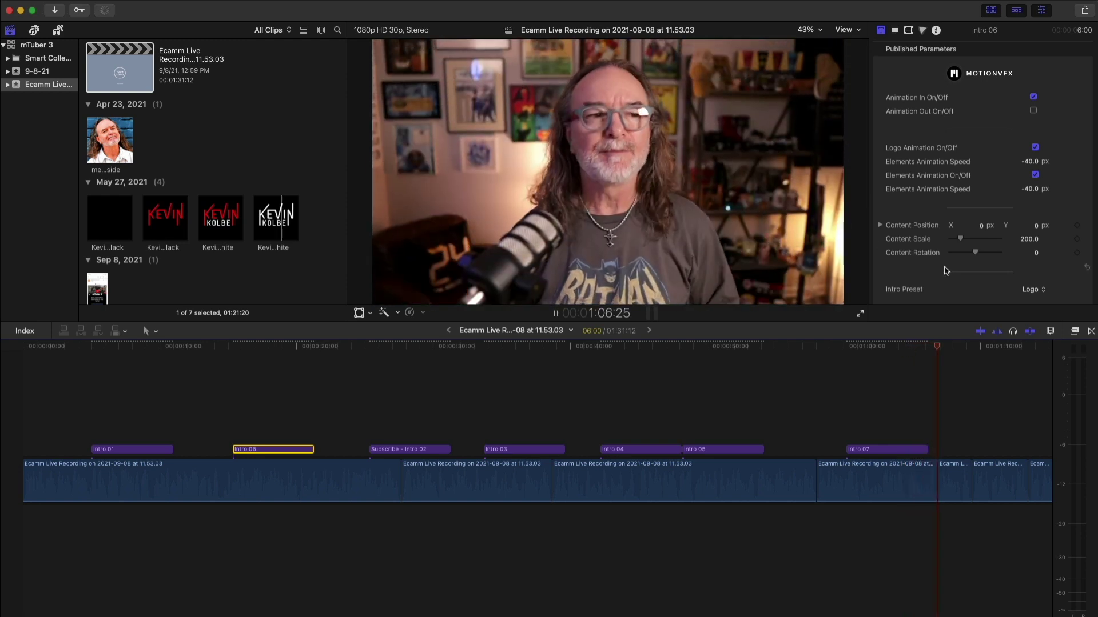
{"action": "key", "text": "space"}
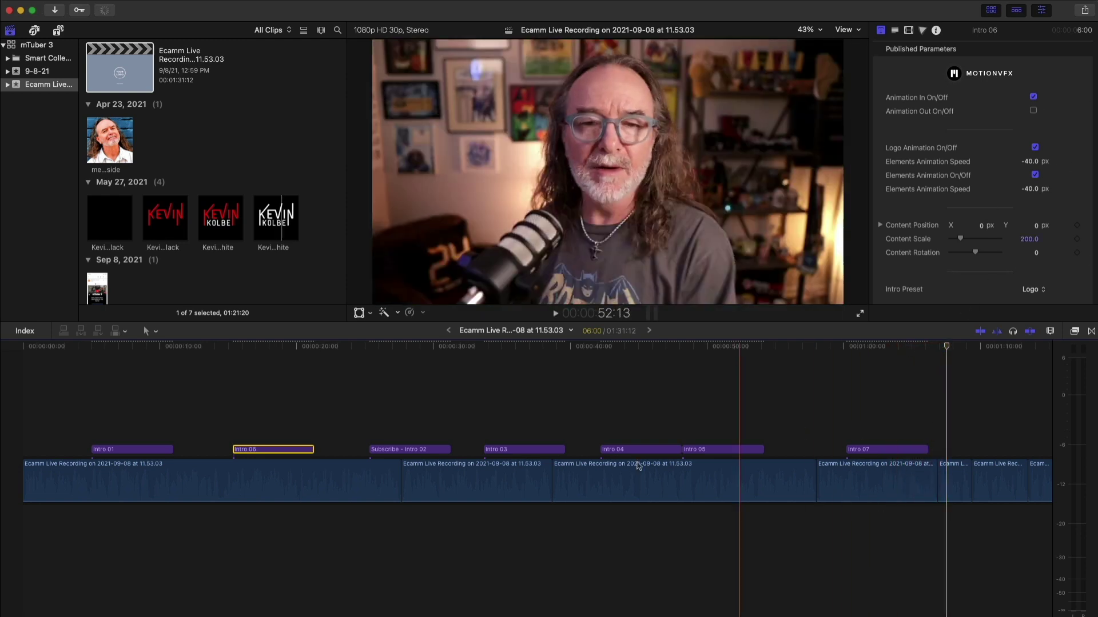
{"action": "left_click", "coordinate": [1033, 110]}
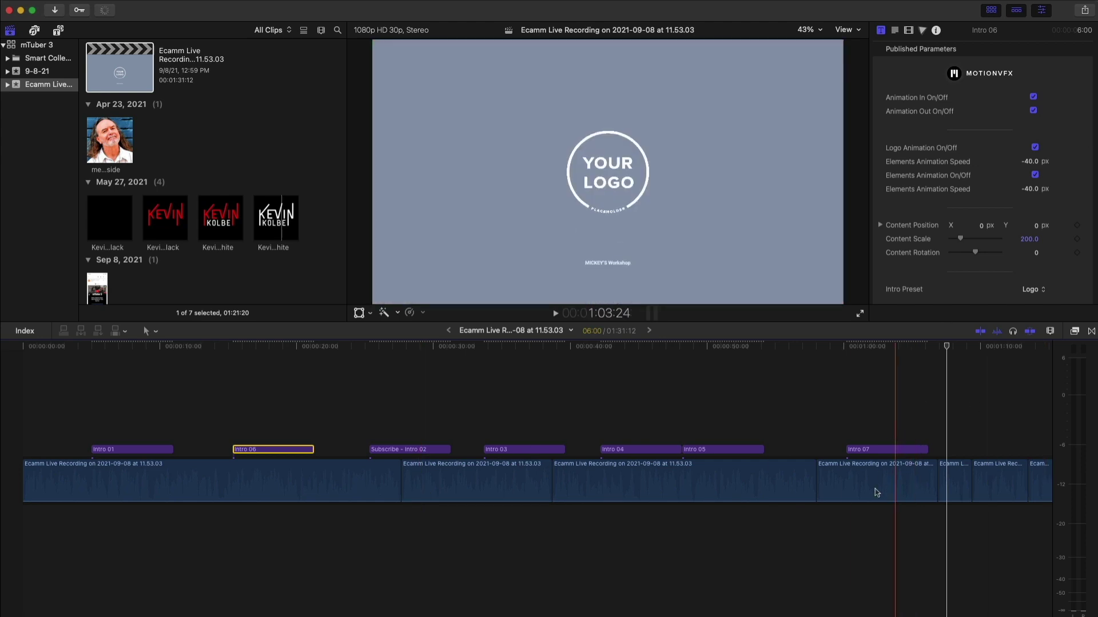
Turn off Animation Out for Intro 07 and play the end of the title
{"action": "left_click", "coordinate": [904, 345]}
{"action": "left_click", "coordinate": [894, 449]}
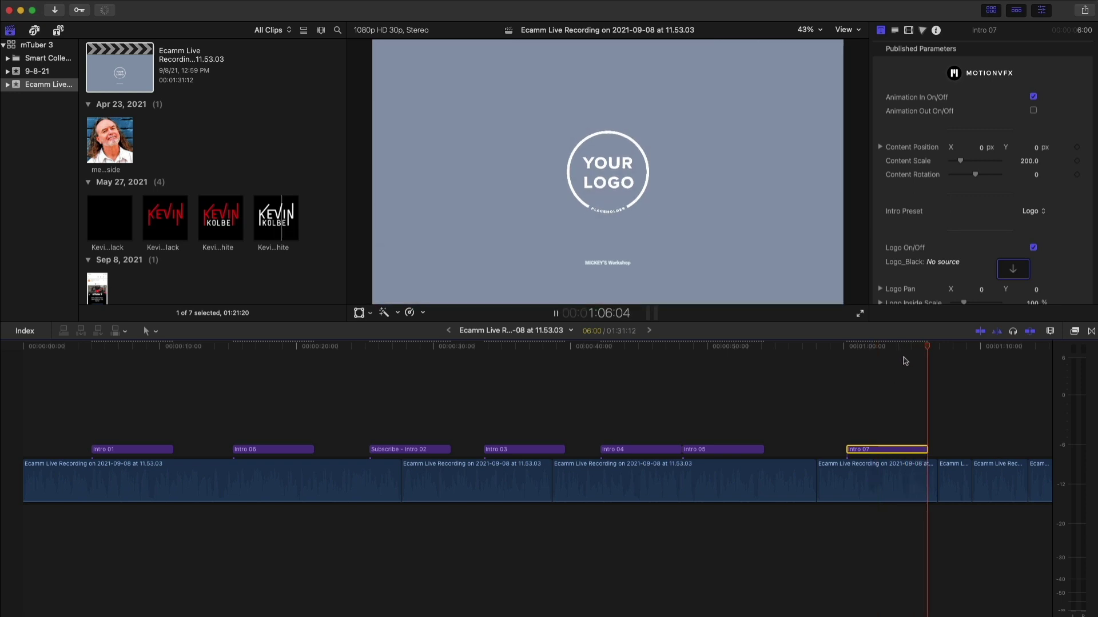
{"action": "left_click", "coordinate": [908, 354]}
{"action": "key", "text": "space"}
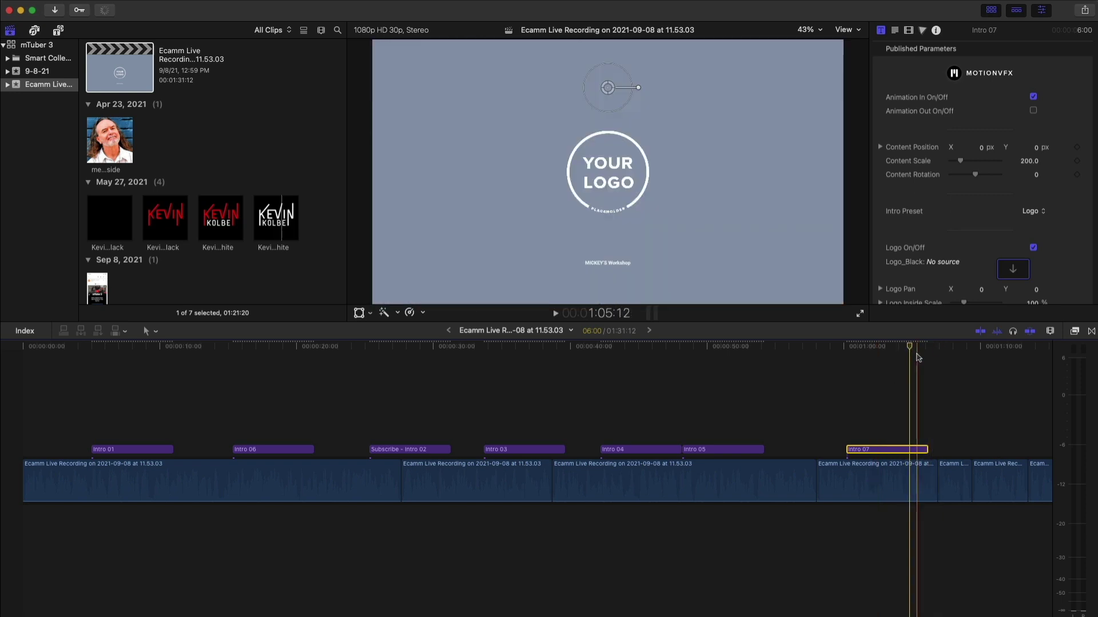
Select Intro 06 and play it from its opening into the welcome text
{"action": "left_click", "coordinate": [274, 394]}
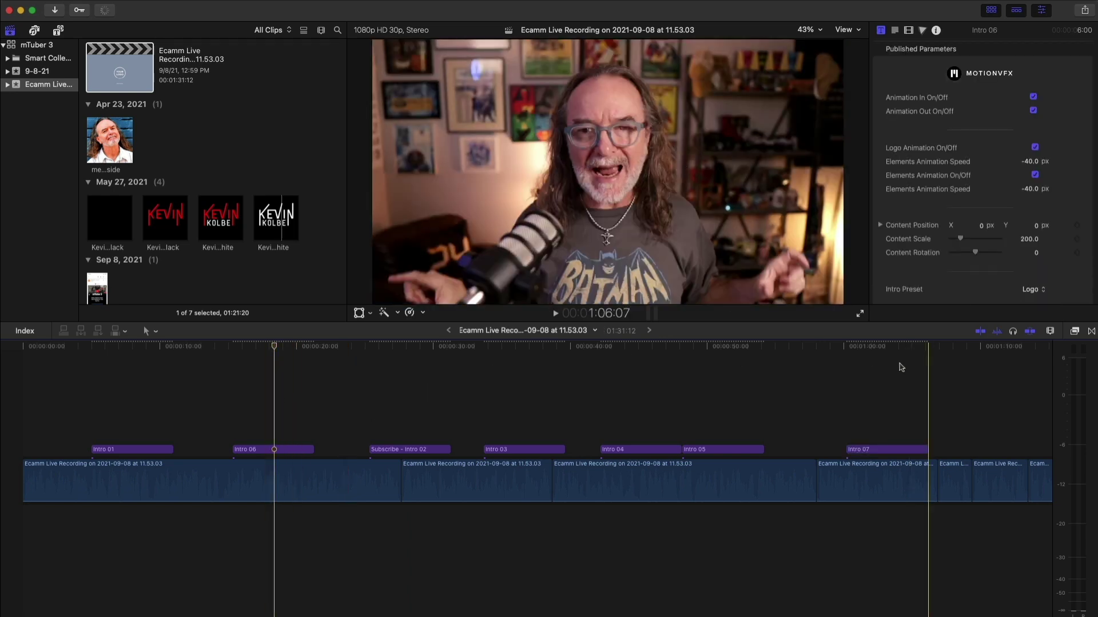
{"action": "left_click", "coordinate": [250, 449]}
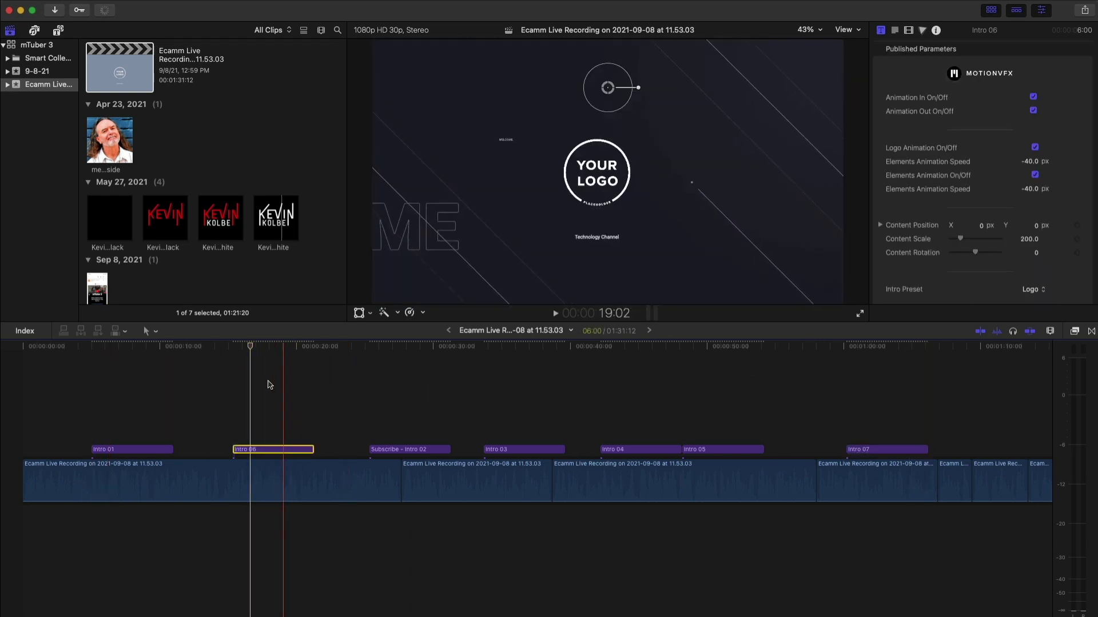
{"action": "left_click", "coordinate": [240, 347]}
{"action": "key", "text": "space"}
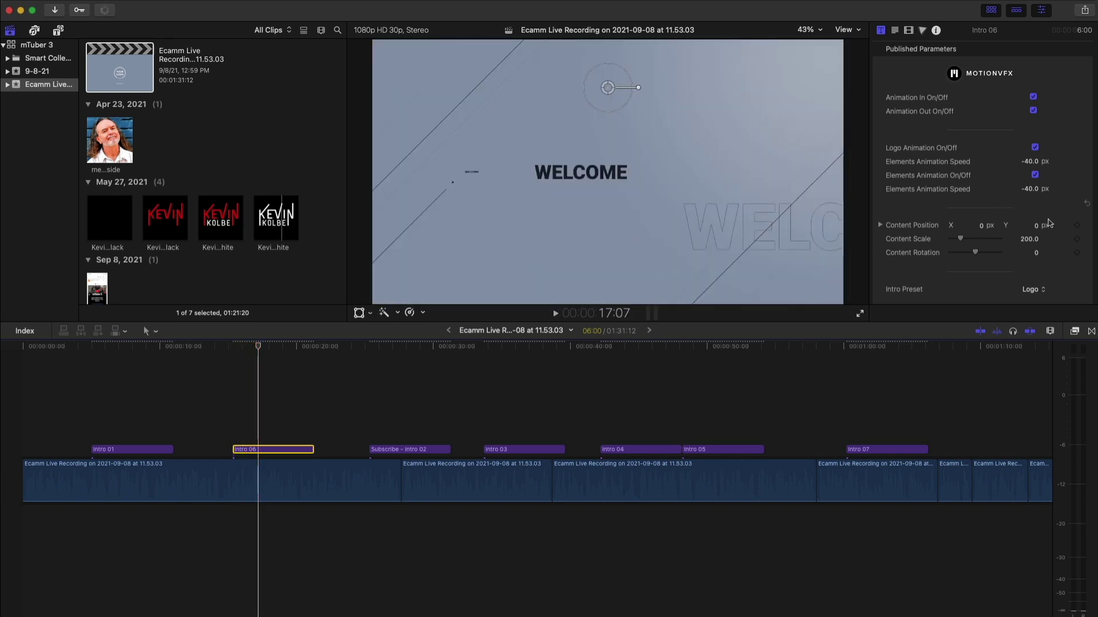
Set Intro 06's Intro Text to "MAKE VIDEOS" and play the title from its start
{"action": "scroll", "coordinate": [1049, 222], "scroll_direction": "down", "scroll_amount": 10}
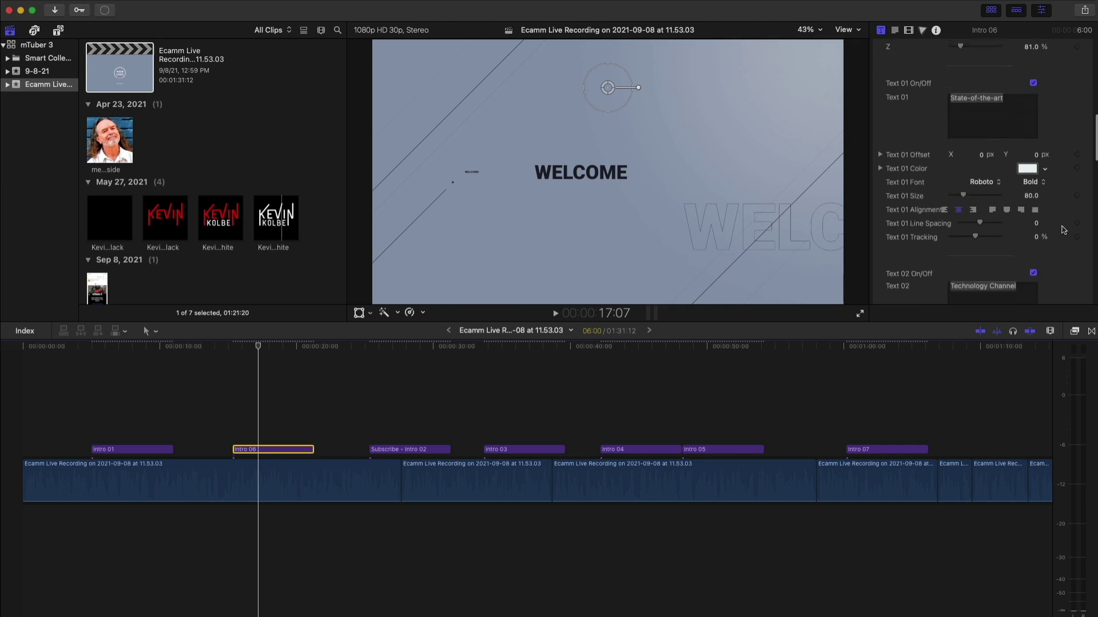
{"action": "scroll", "coordinate": [1060, 226], "scroll_direction": "down", "scroll_amount": 6}
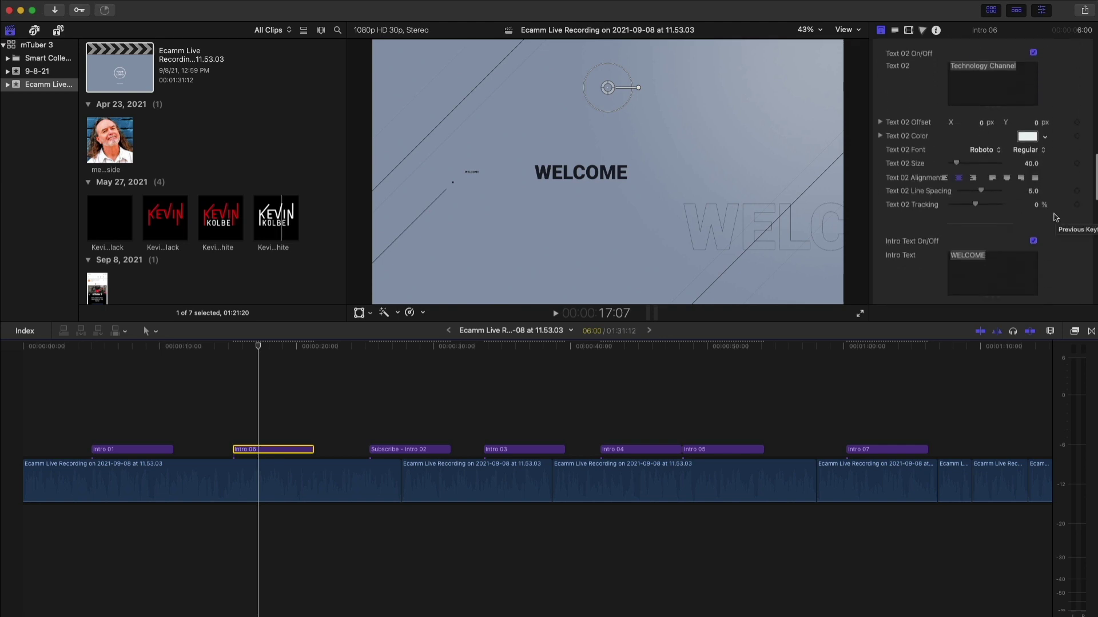
{"action": "scroll", "coordinate": [1055, 217], "scroll_direction": "down", "scroll_amount": 3}
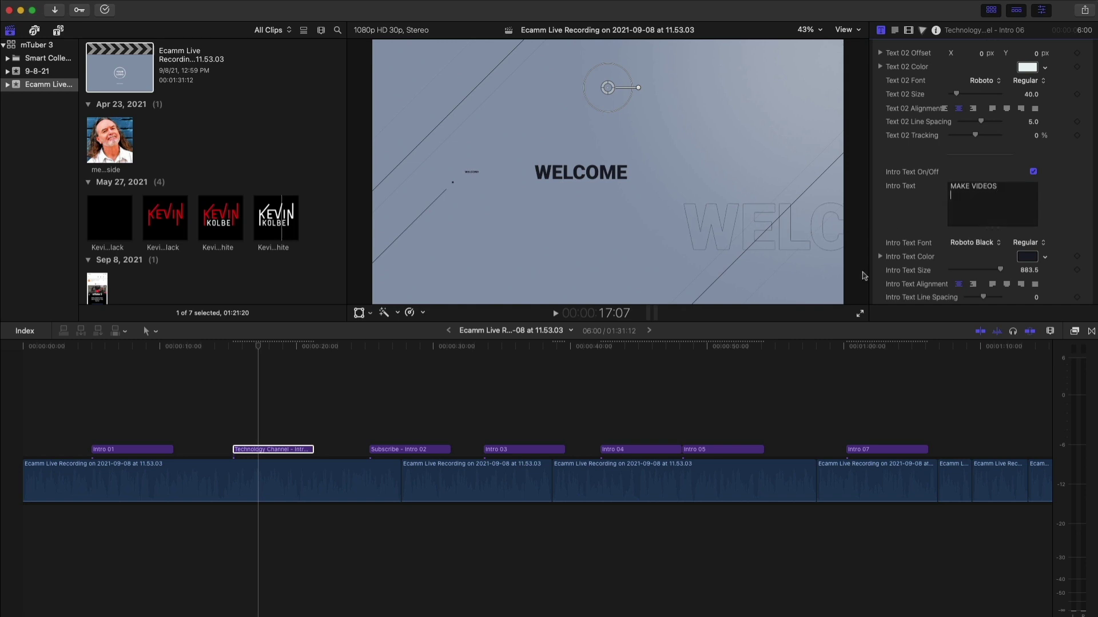
{"action": "left_click", "coordinate": [237, 349]}
{"action": "key", "text": "space"}
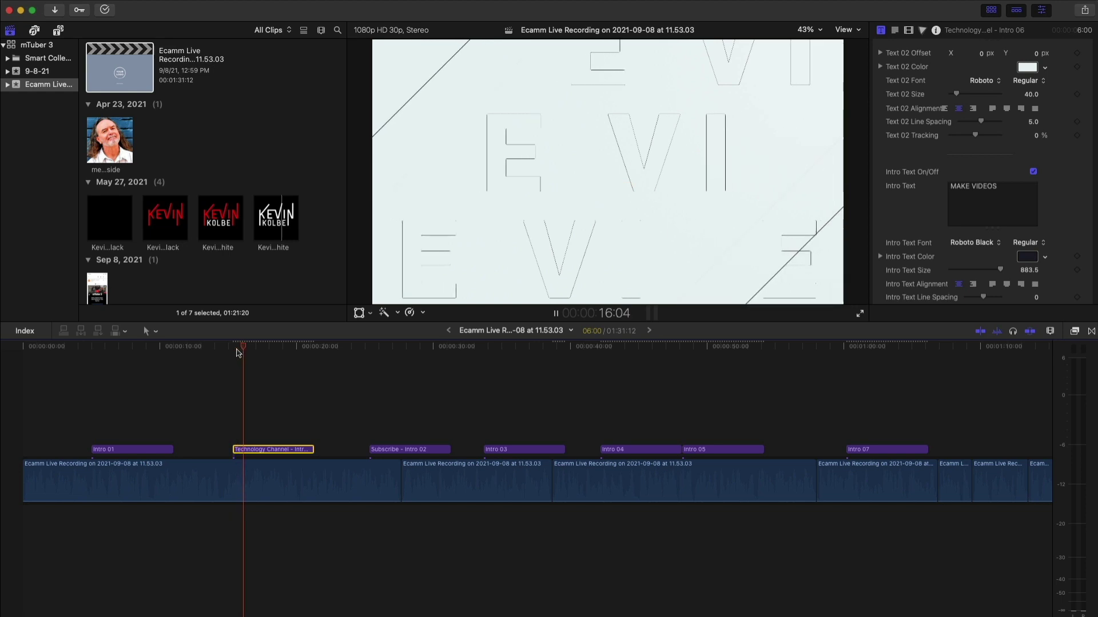
{"action": "key", "text": "space"}
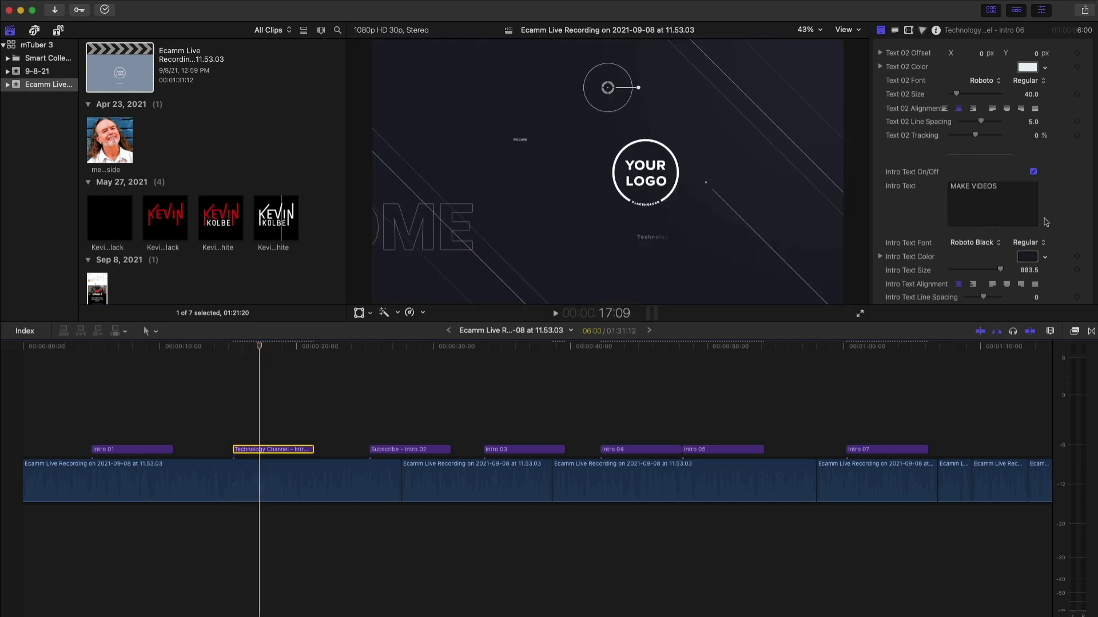
Change Intro 06's Intro 2 Text to "MAKE VIDEOS" and replay the title from its start
{"action": "scroll", "coordinate": [1023, 206], "scroll_direction": "down", "scroll_amount": 5}
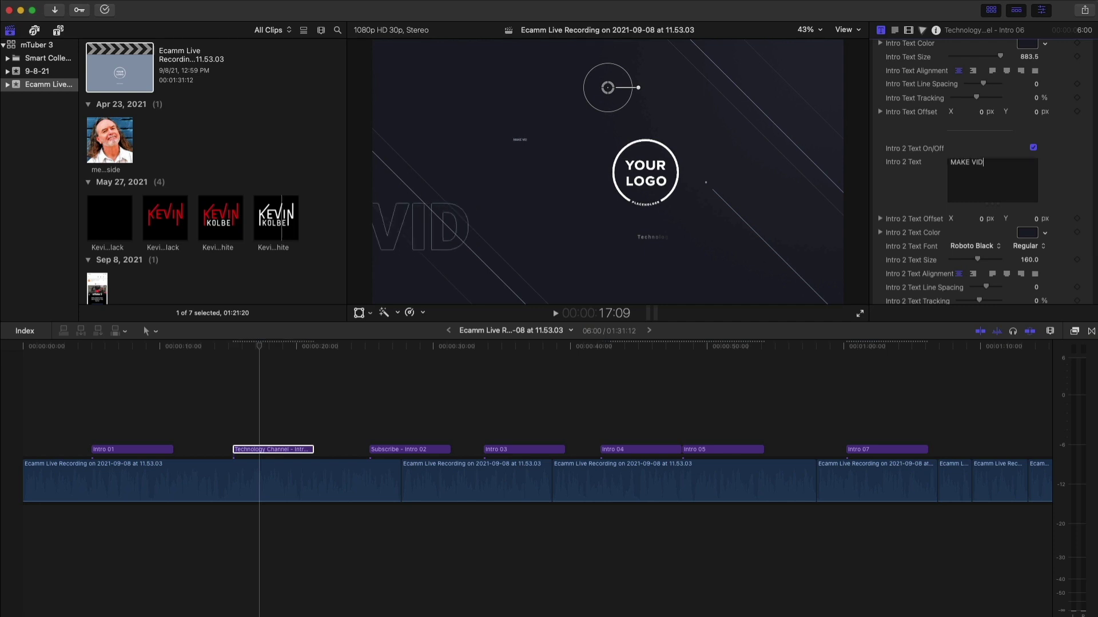
{"action": "type", "text": "EOS"}
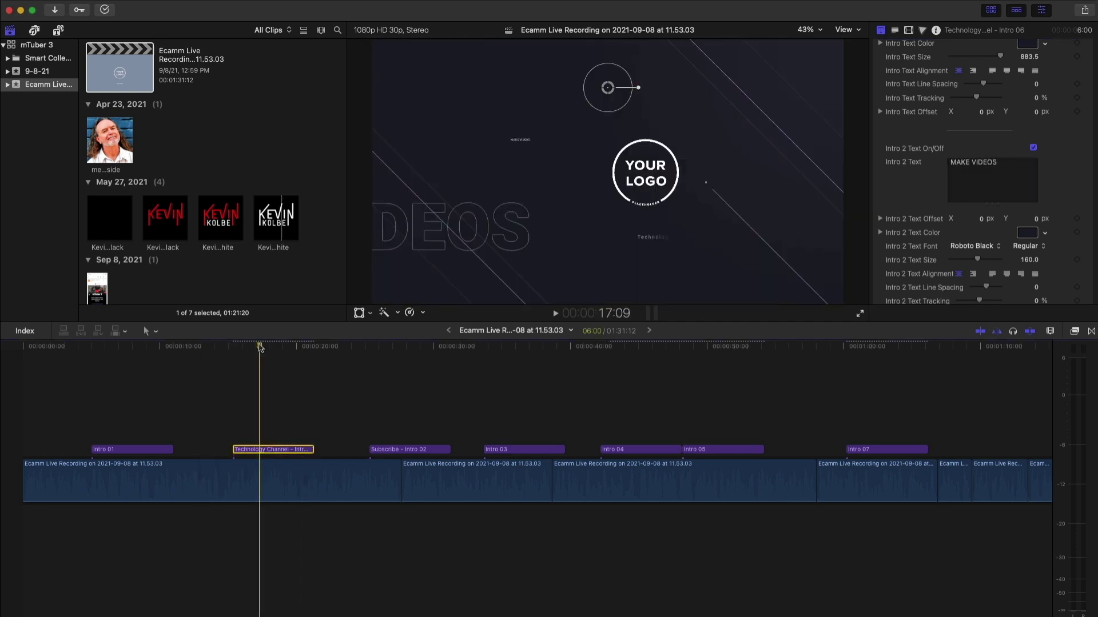
{"action": "left_click", "coordinate": [236, 347]}
{"action": "key", "text": "space"}
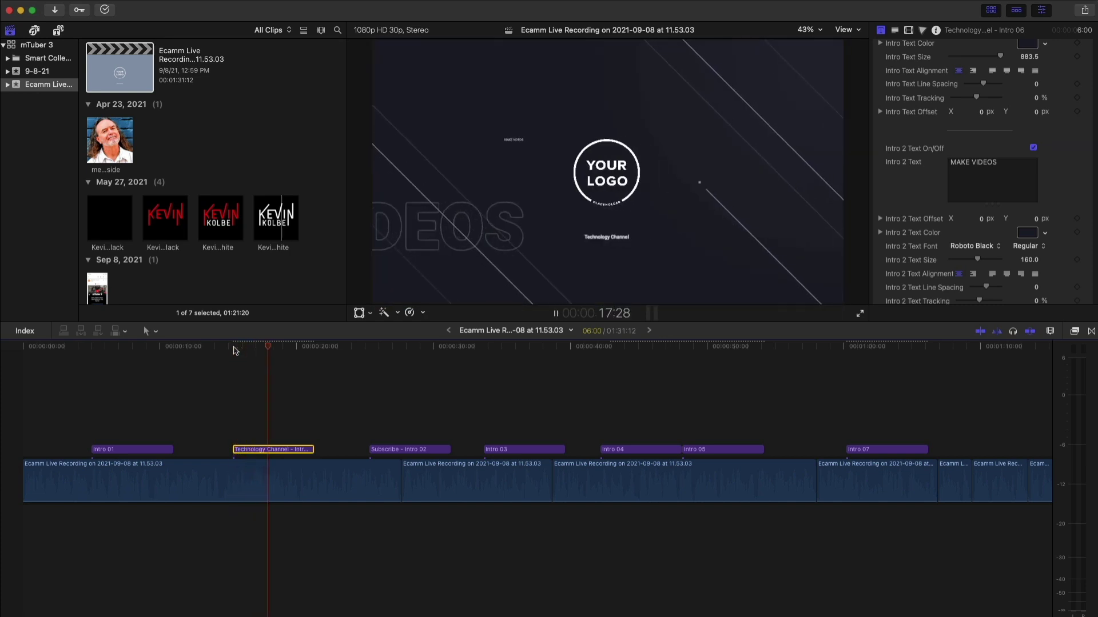
{"action": "key", "text": "space"}
Preview the portrait photo as Intro 06's logo source, and apply the all-white name logo clip instead
{"action": "scroll", "coordinate": [1082, 195], "scroll_direction": "down", "scroll_amount": 10}
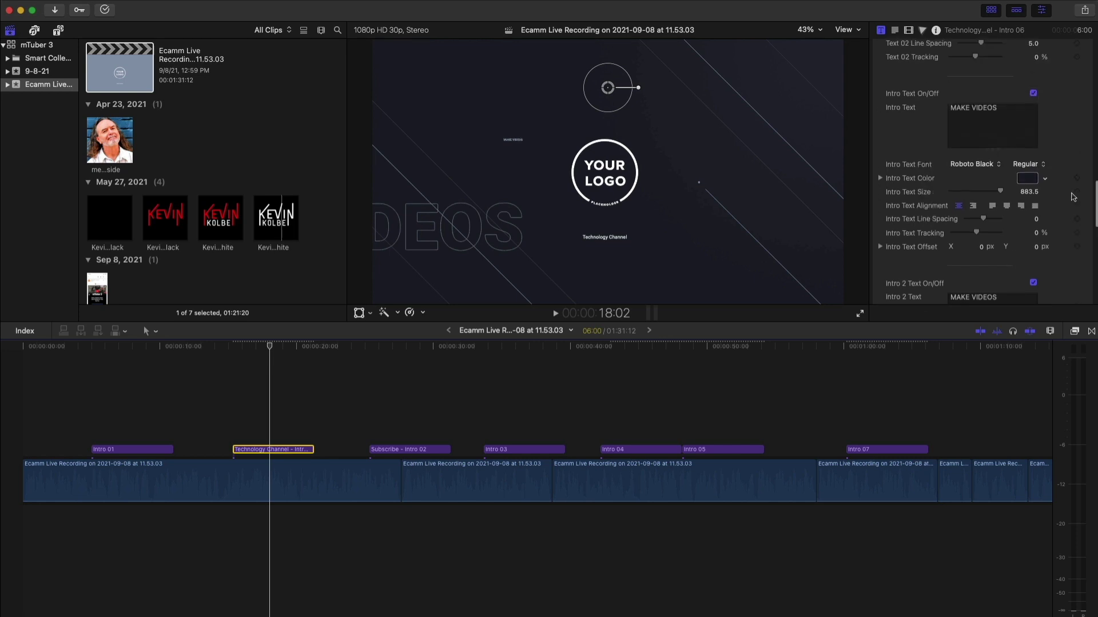
{"action": "scroll", "coordinate": [1064, 194], "scroll_direction": "up", "scroll_amount": 8}
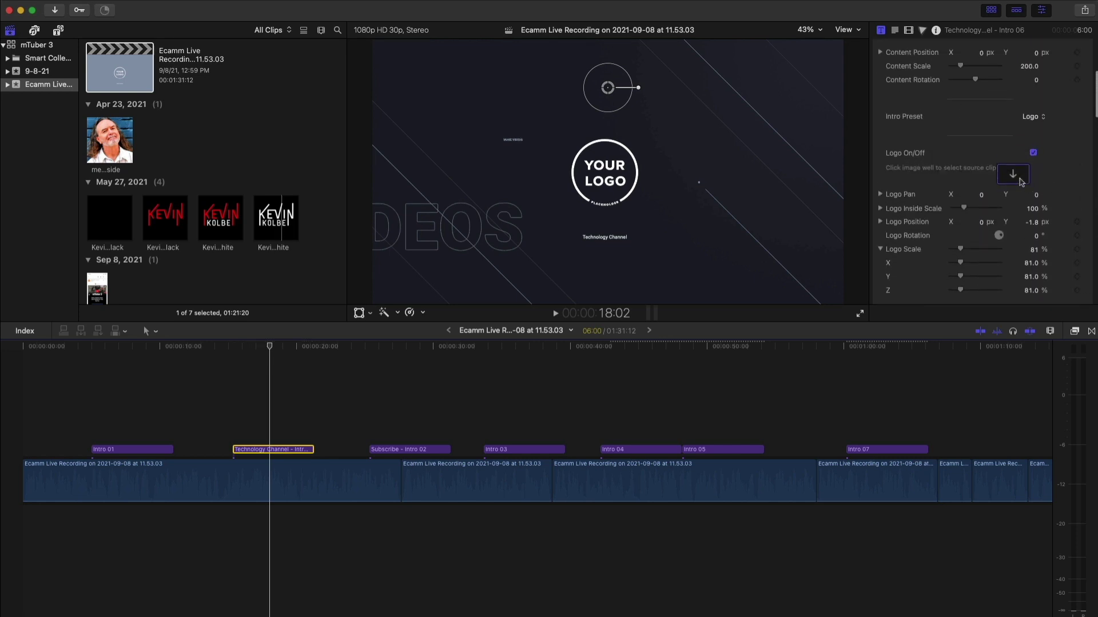
{"action": "left_click", "coordinate": [1013, 175]}
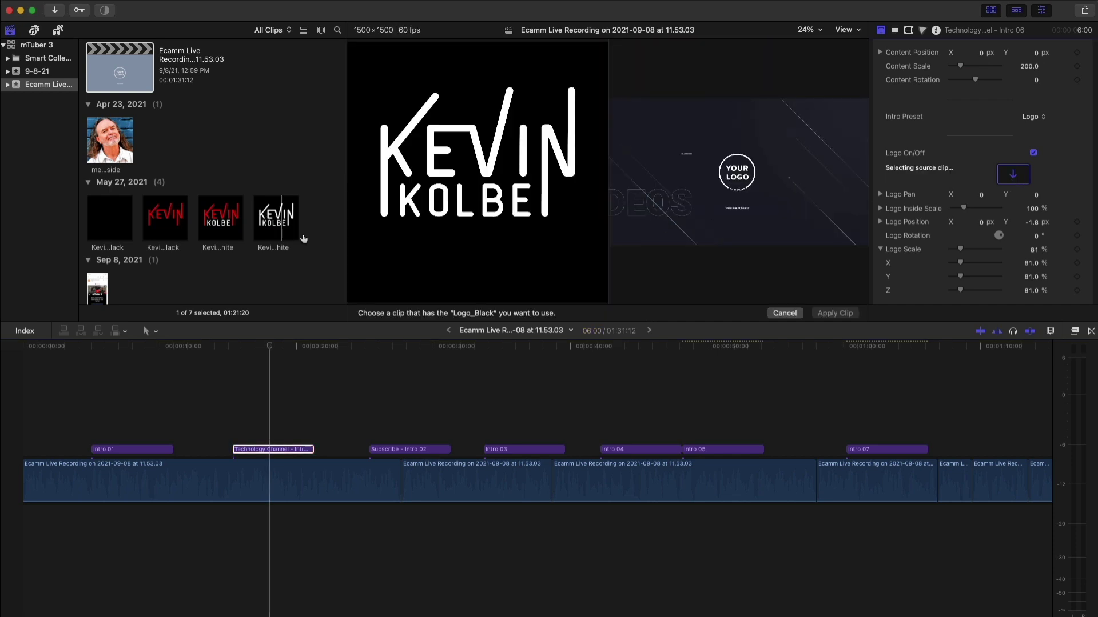
{"action": "left_click", "coordinate": [130, 150]}
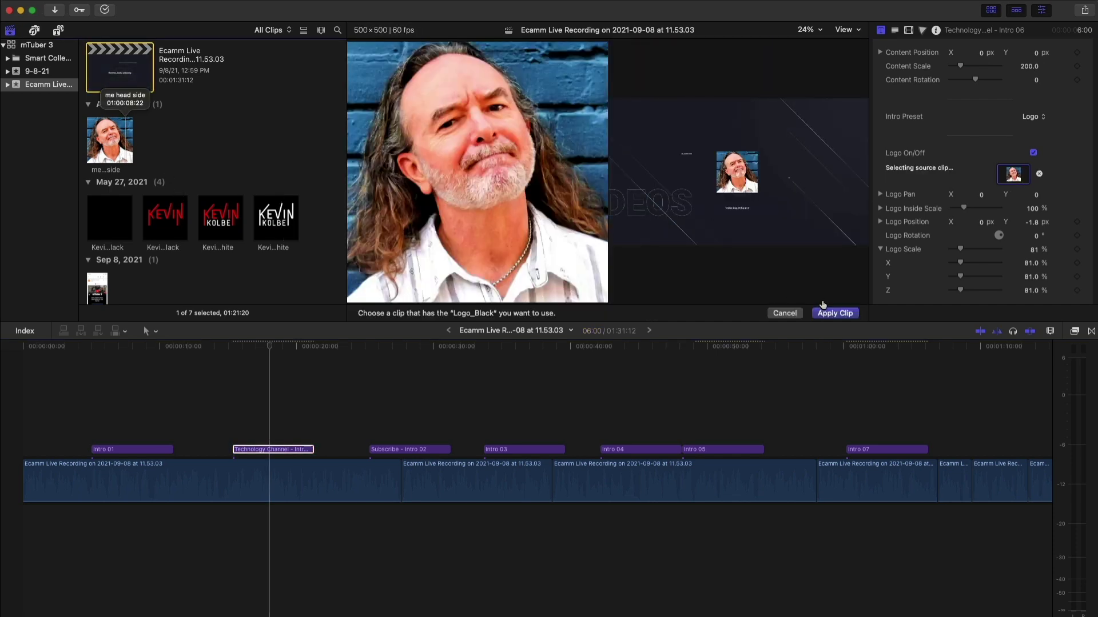
{"action": "left_click", "coordinate": [279, 222]}
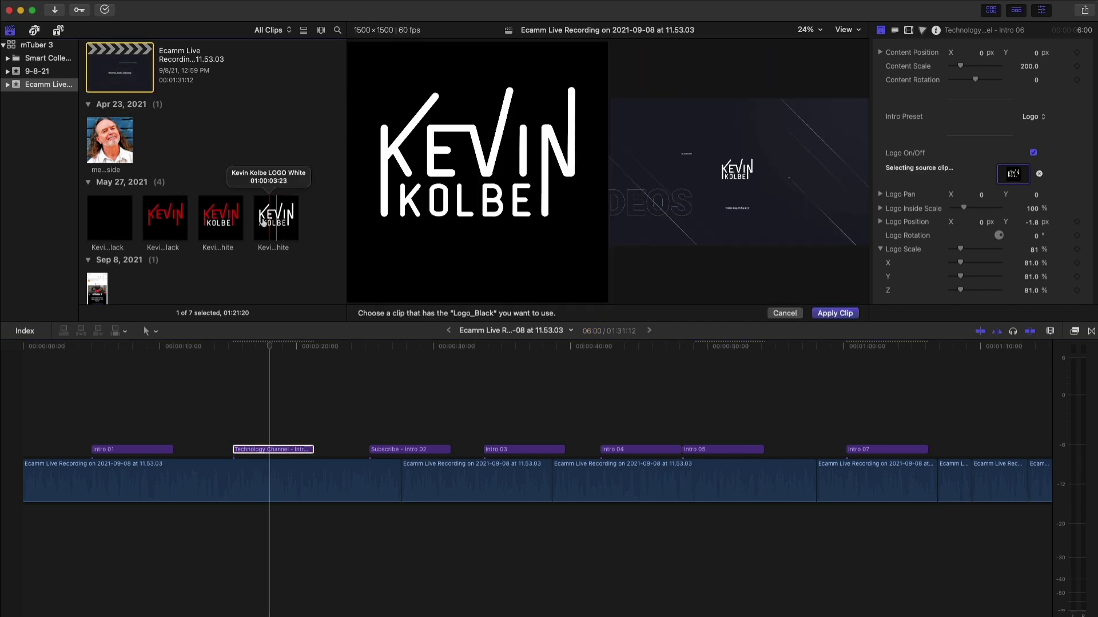
{"action": "left_click", "coordinate": [838, 312]}
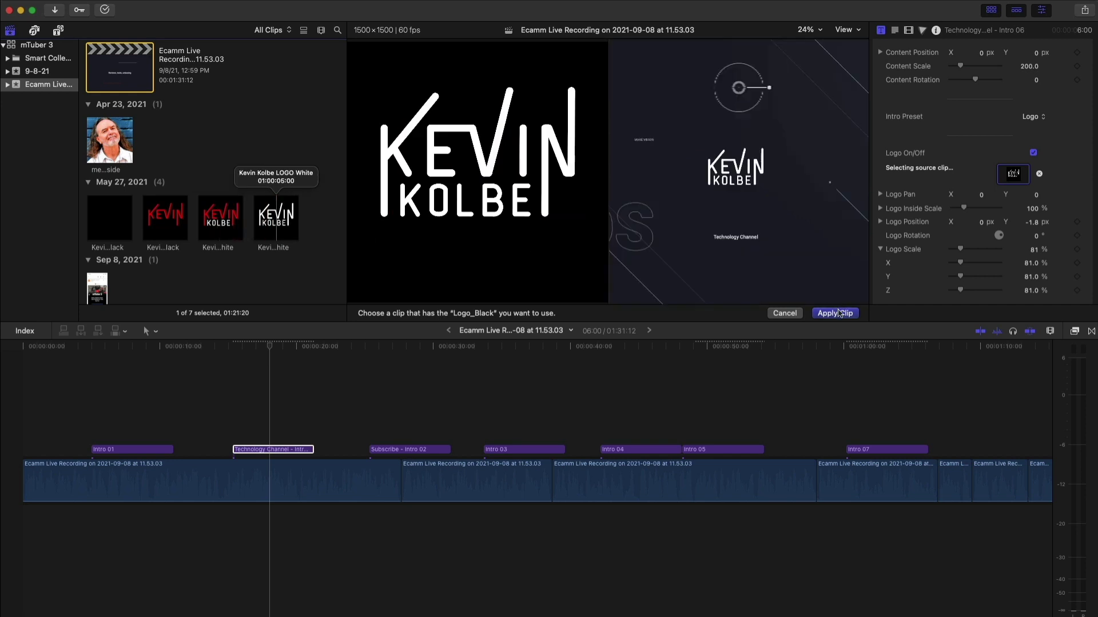
Play Intro 06 from its start to preview it with the custom logo
{"action": "left_click", "coordinate": [272, 352]}
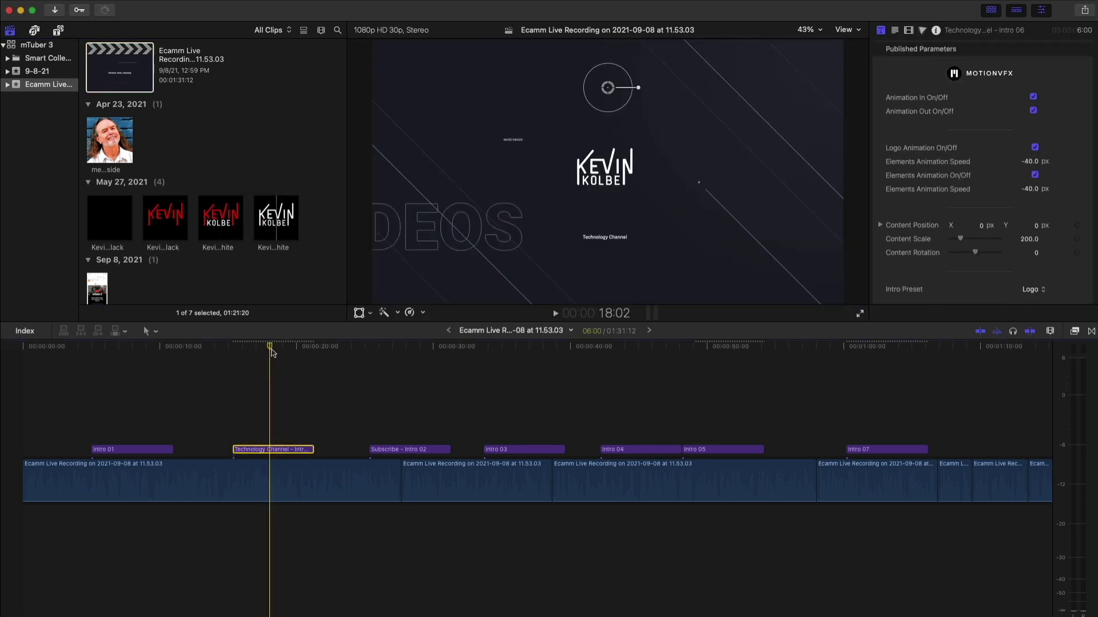
{"action": "left_click_drag", "start_coordinate": [270, 346], "coordinate": [238, 347]}
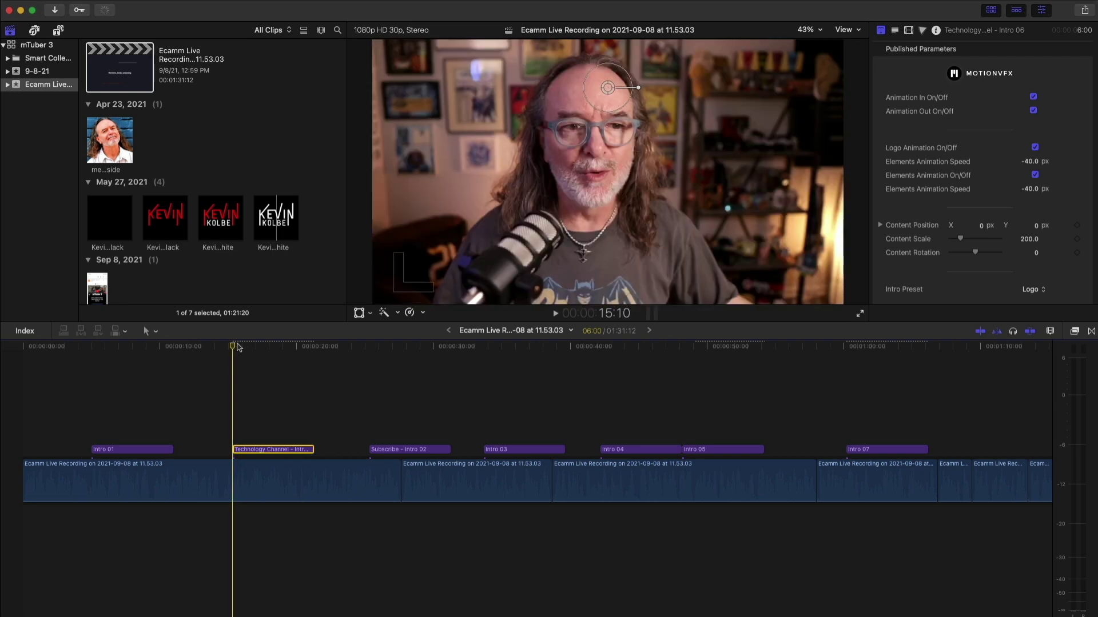
{"action": "key", "text": "space"}
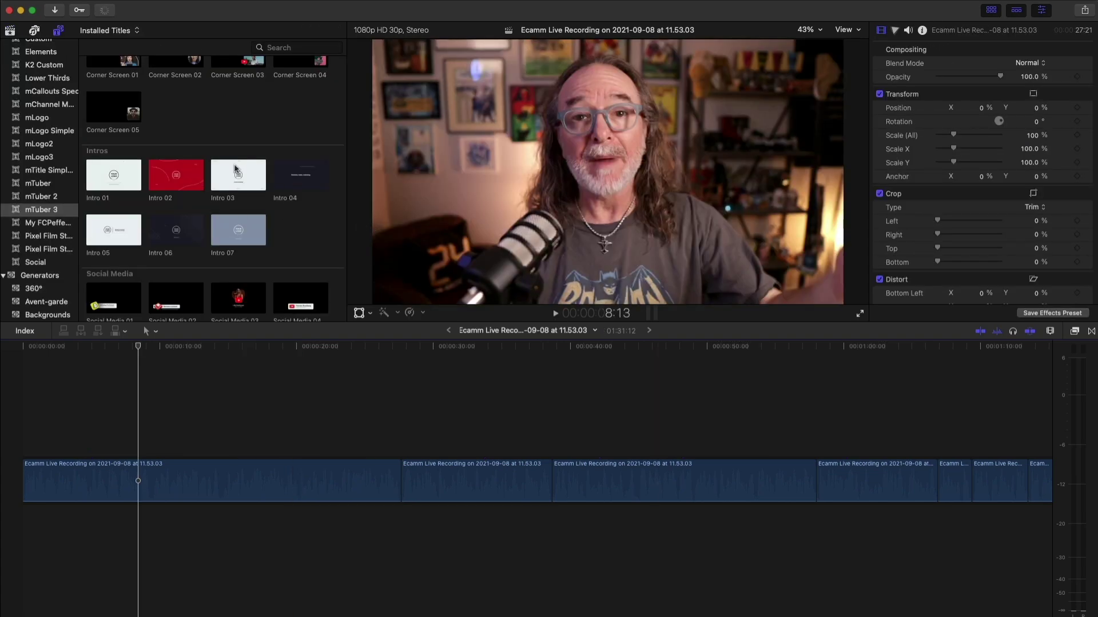
Connect the Social Media 01 through Social Media 05 titles back to back above the recording
{"action": "scroll", "coordinate": [234, 169], "scroll_direction": "down", "scroll_amount": 10}
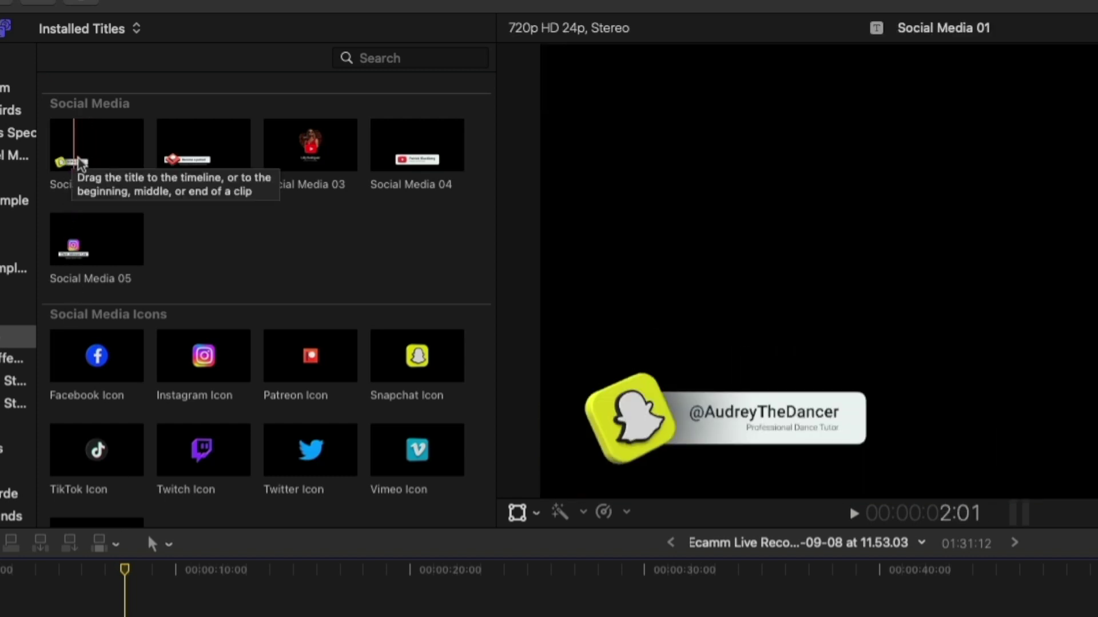
{"action": "left_click", "coordinate": [80, 164]}
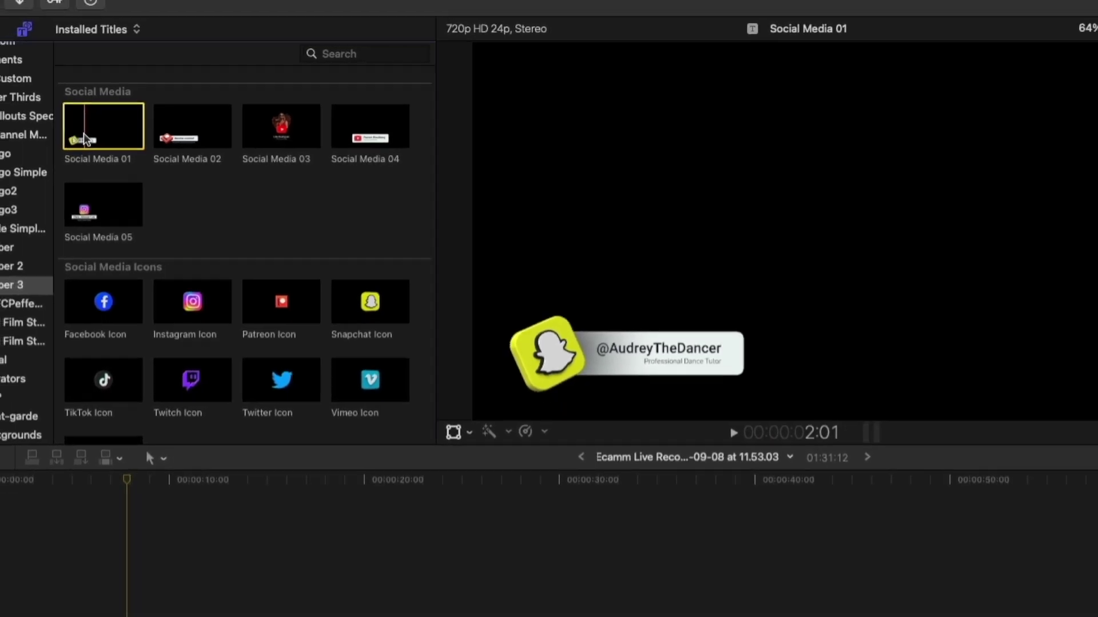
{"action": "key", "text": "q"}
{"action": "left_click", "coordinate": [218, 137]}
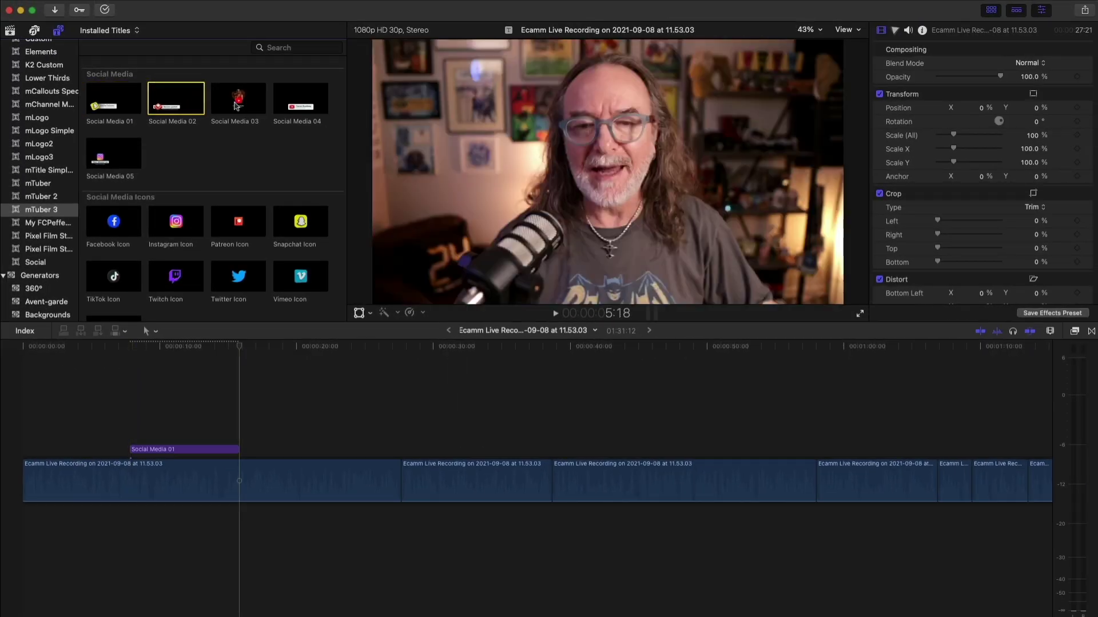
{"action": "key", "text": "q"}
{"action": "left_click", "coordinate": [237, 103]}
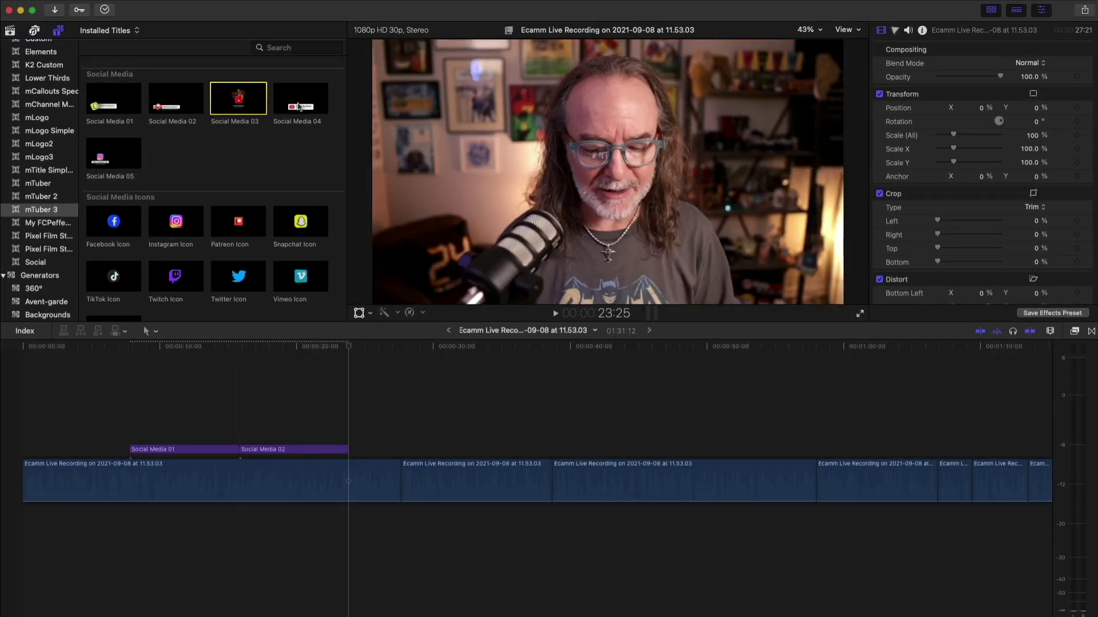
{"action": "key", "text": "q"}
{"action": "left_click", "coordinate": [300, 107]}
{"action": "key", "text": "q"}
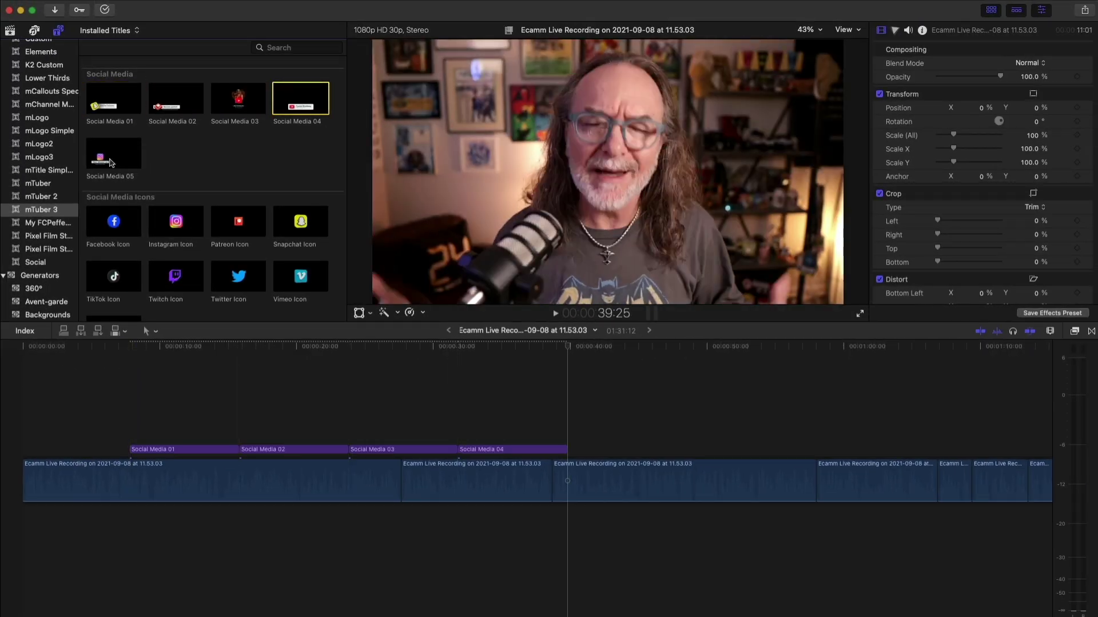
{"action": "key", "text": "q"}
Play the recording from the start of Social Media 01 and pause with its banner fully shown
{"action": "left_click", "coordinate": [130, 397]}
{"action": "key", "text": "space"}
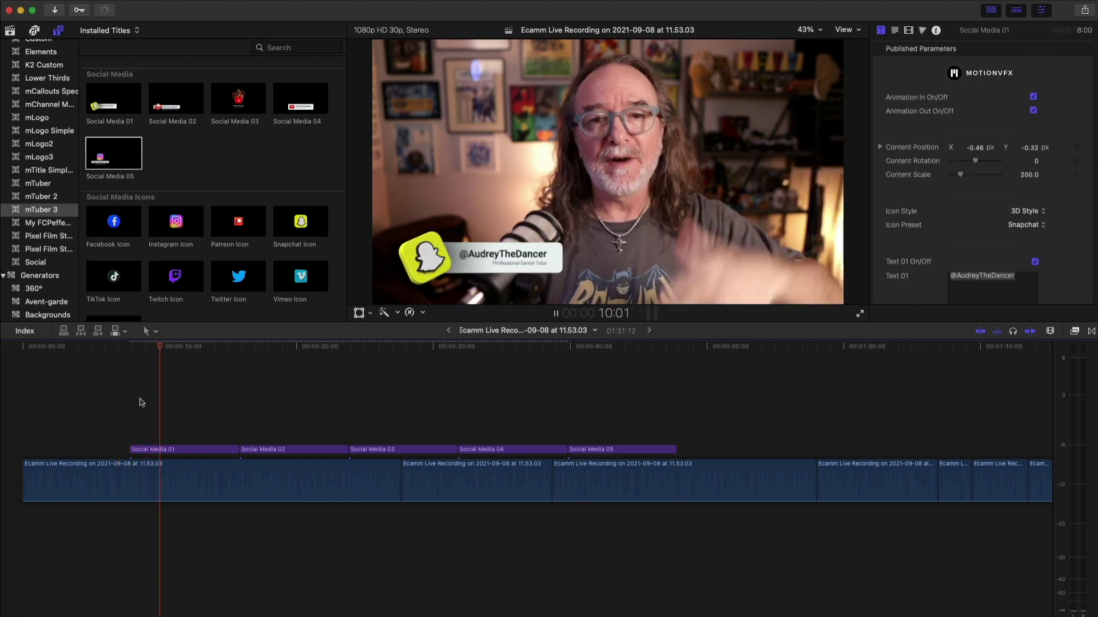
{"action": "key", "text": "space"}
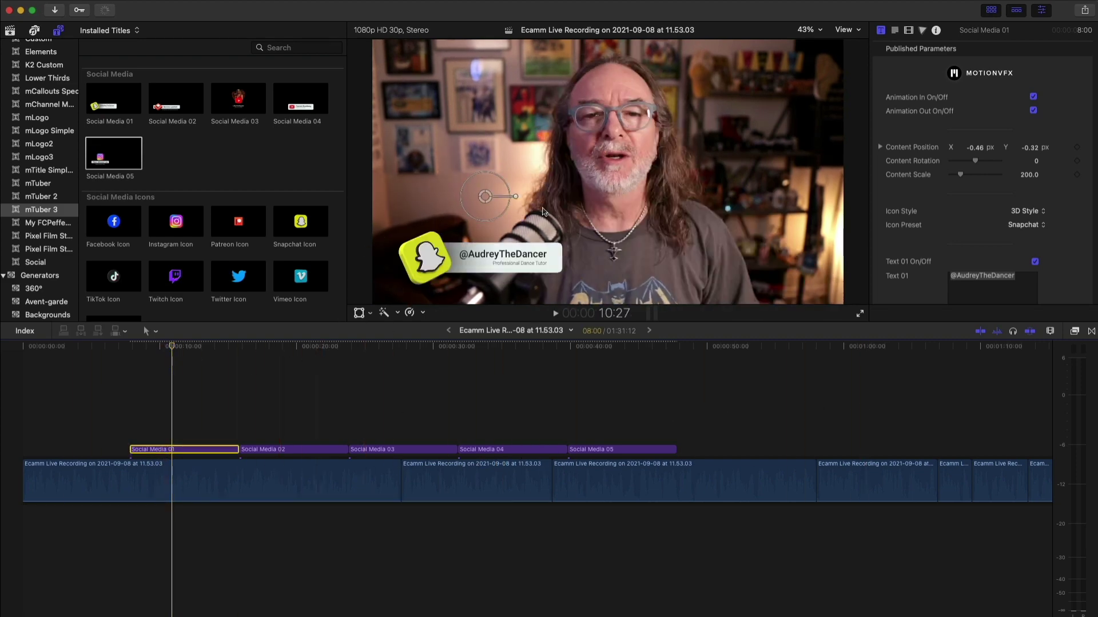
Move Social Media 01 to about X 0.04, Y -0.12 and enlarge its Content Scale to 375
{"action": "left_click_drag", "start_coordinate": [485, 197], "coordinate": [618, 141]}
{"action": "left_click_drag", "start_coordinate": [960, 174], "coordinate": [974, 176]}
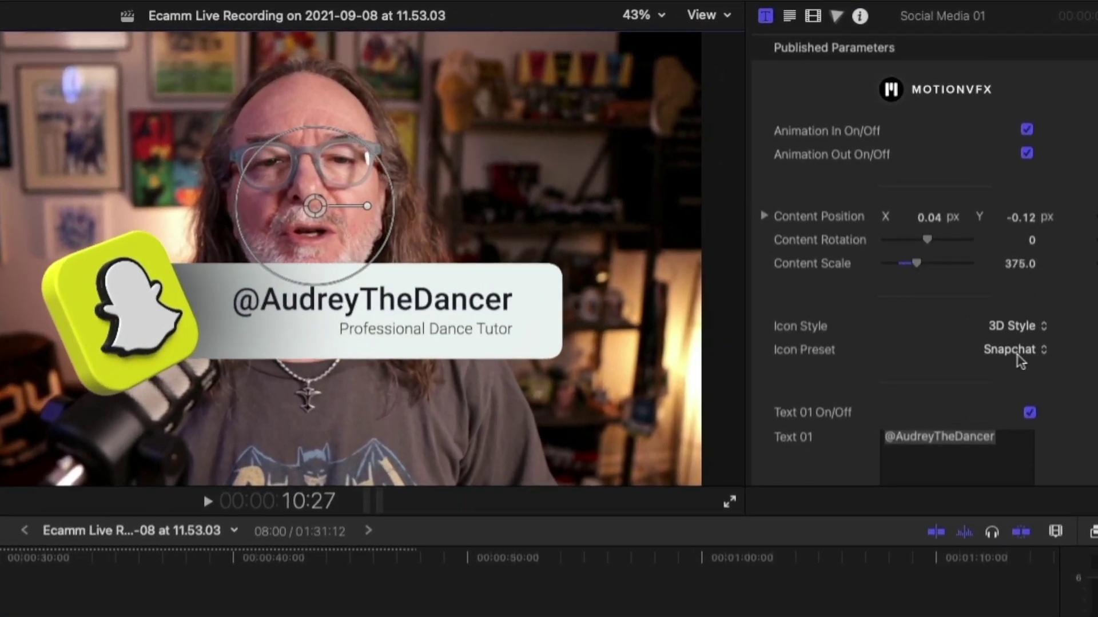
Try the 2D Style icon on Social Media 01, and return its Icon Style to 3D Style
{"action": "scroll", "coordinate": [1036, 359], "scroll_direction": "down", "scroll_amount": 4}
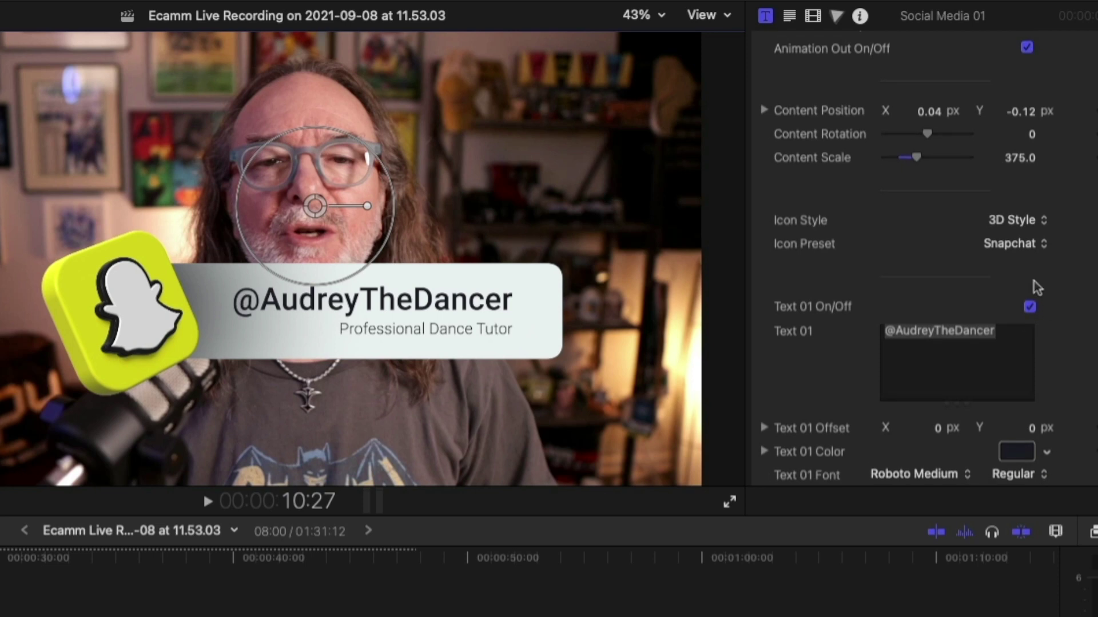
{"action": "left_click", "coordinate": [1023, 229]}
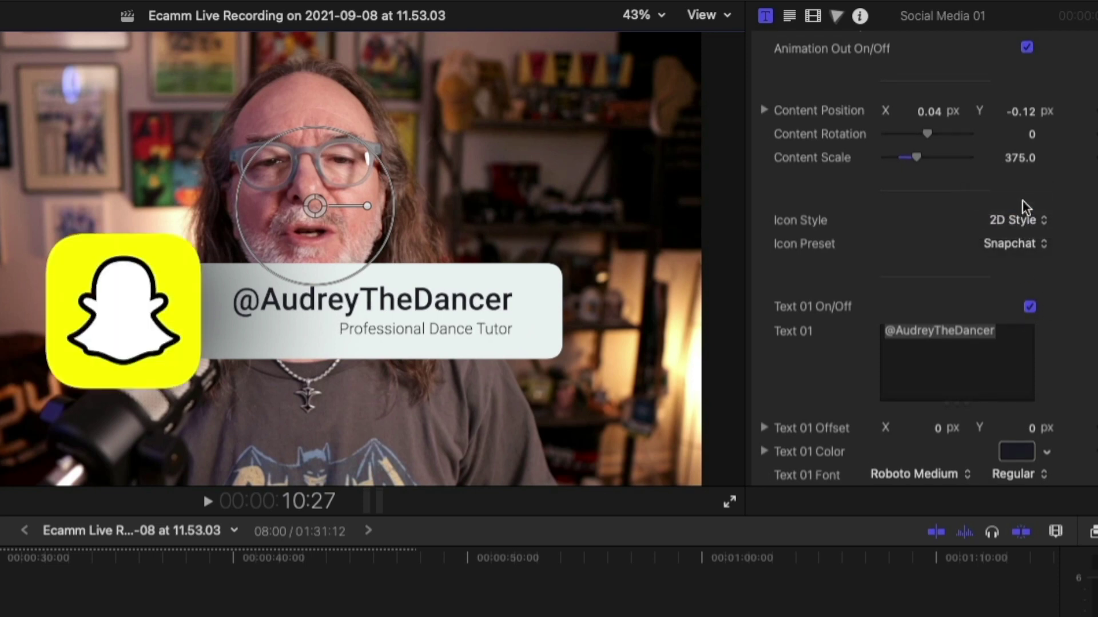
{"action": "left_click", "coordinate": [1021, 220]}
{"action": "left_click", "coordinate": [1016, 255]}
Try the Facebook, Instagram and Twitch icon presets on Social Media 01, and set its Icon Preset to Youtube
{"action": "left_click", "coordinate": [1009, 246]}
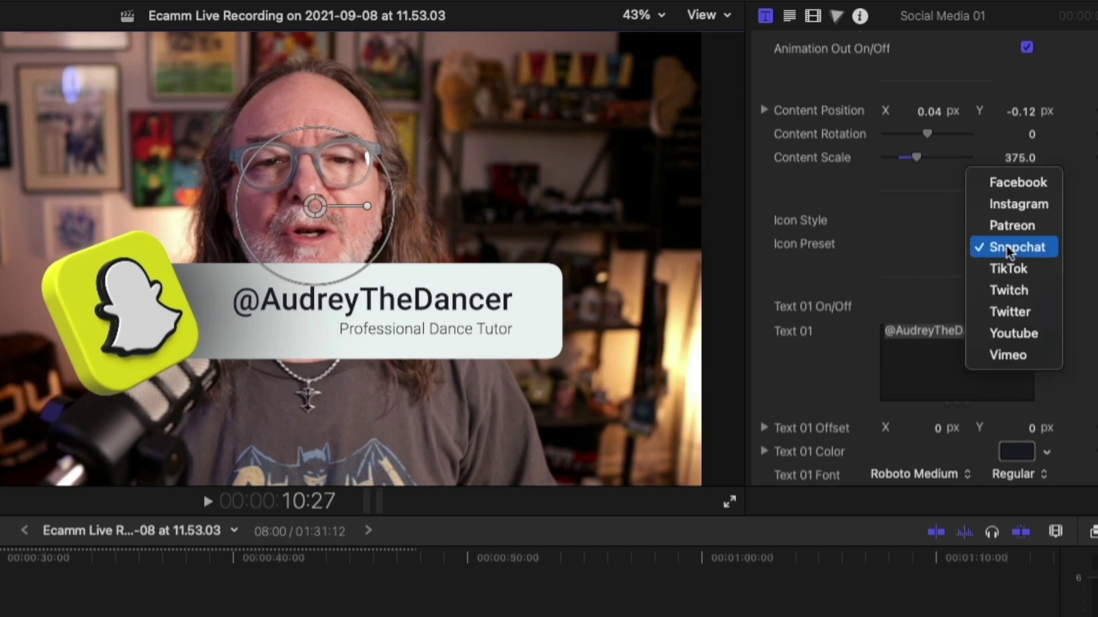
{"action": "left_click", "coordinate": [1016, 183]}
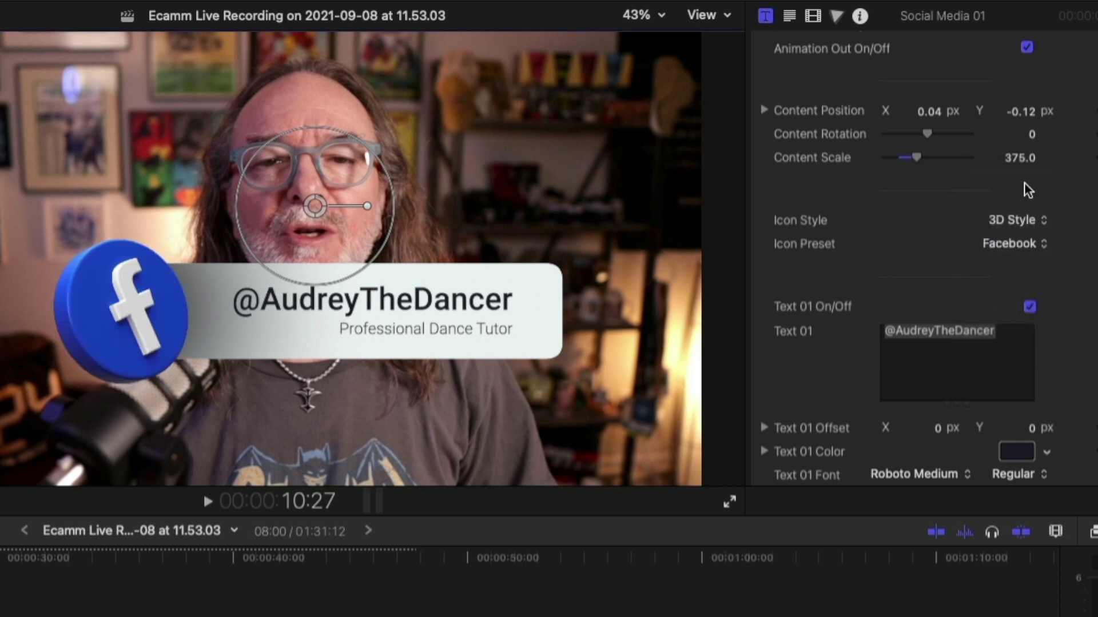
{"action": "left_click", "coordinate": [1036, 242]}
{"action": "left_click", "coordinate": [1021, 266]}
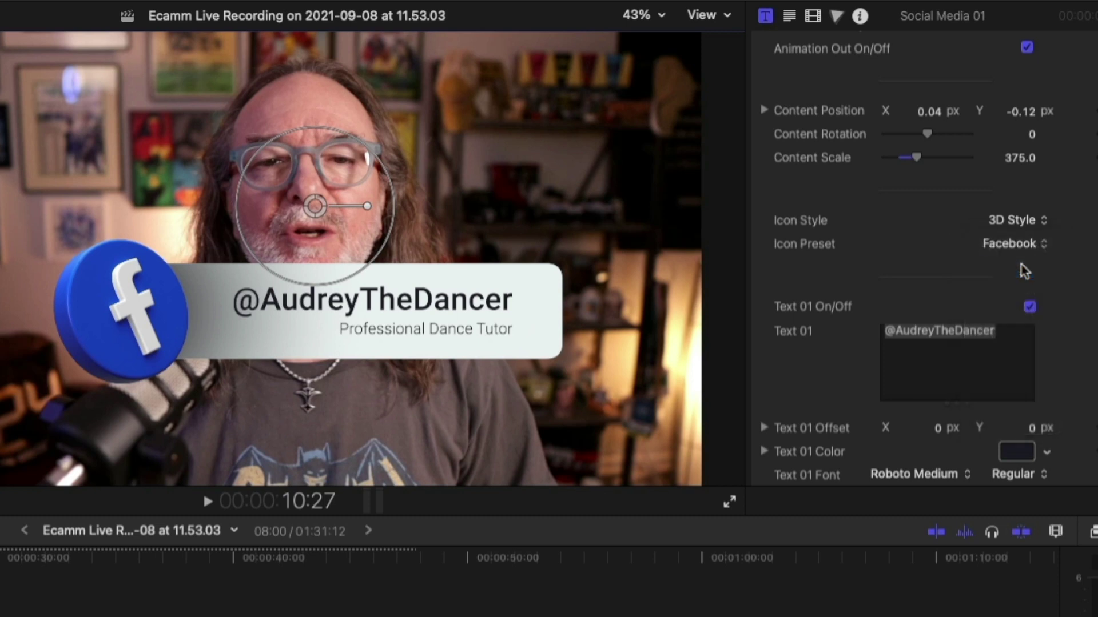
{"action": "left_click", "coordinate": [1022, 250]}
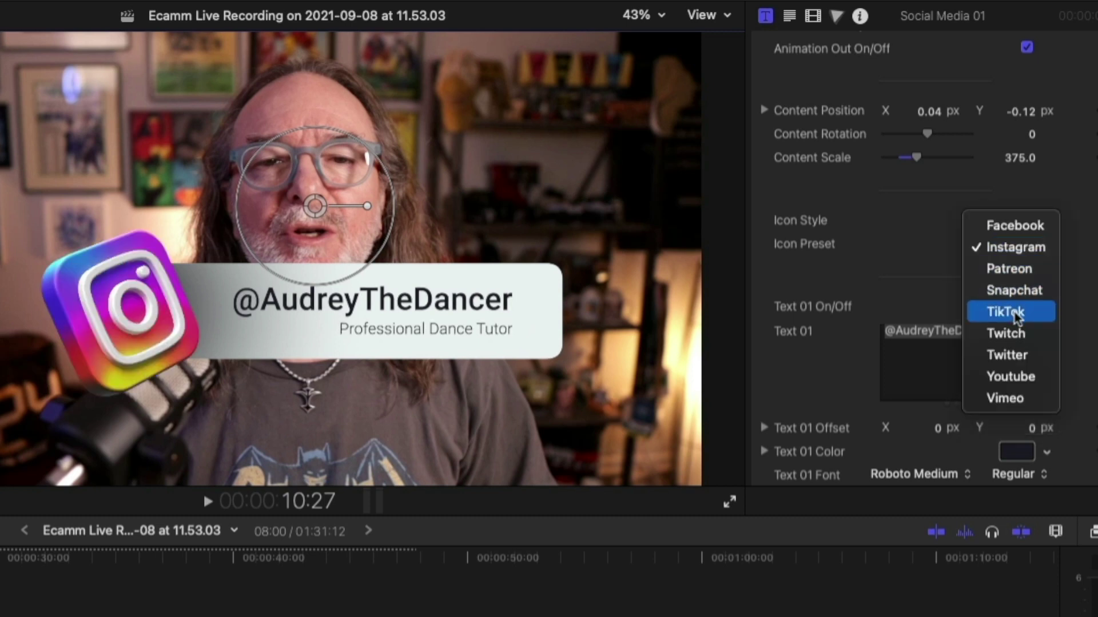
{"action": "left_click", "coordinate": [1008, 337]}
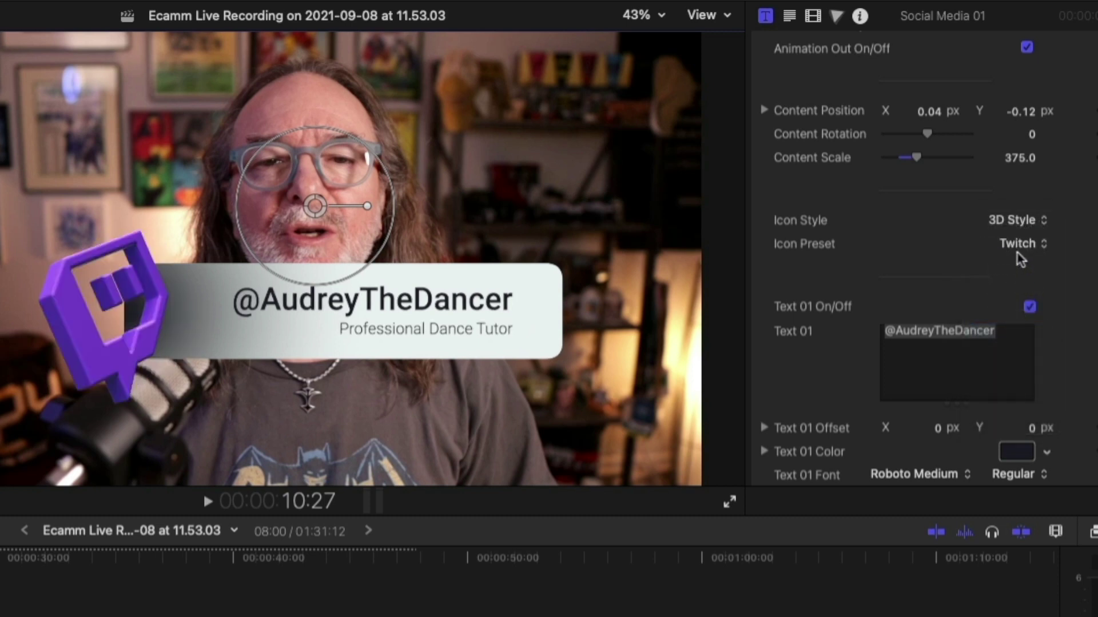
{"action": "left_click", "coordinate": [1017, 252]}
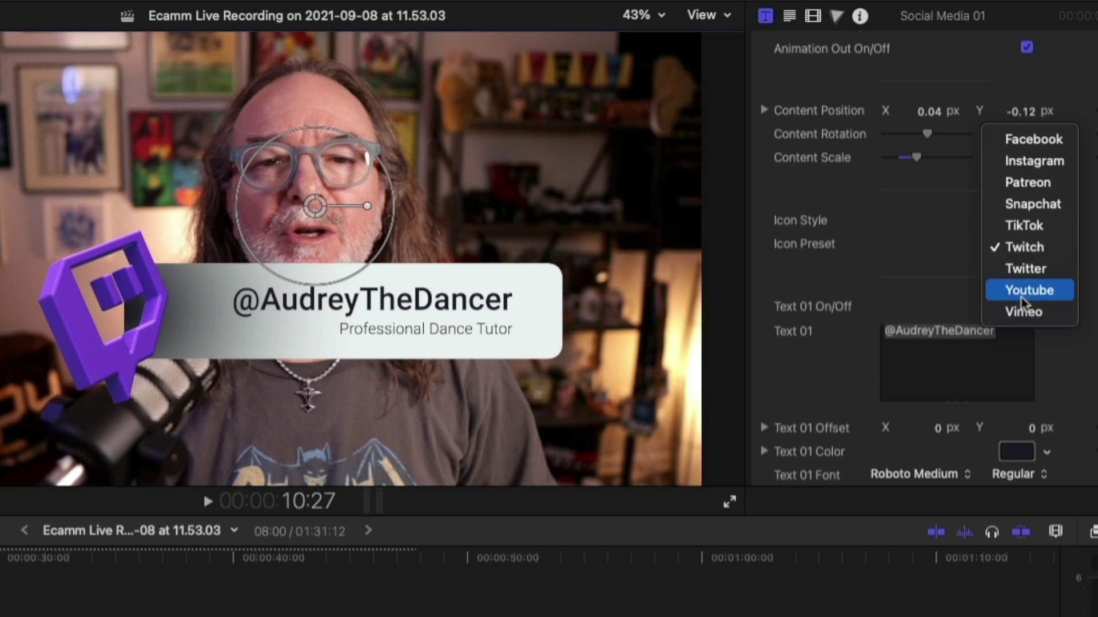
{"action": "left_click", "coordinate": [1021, 296]}
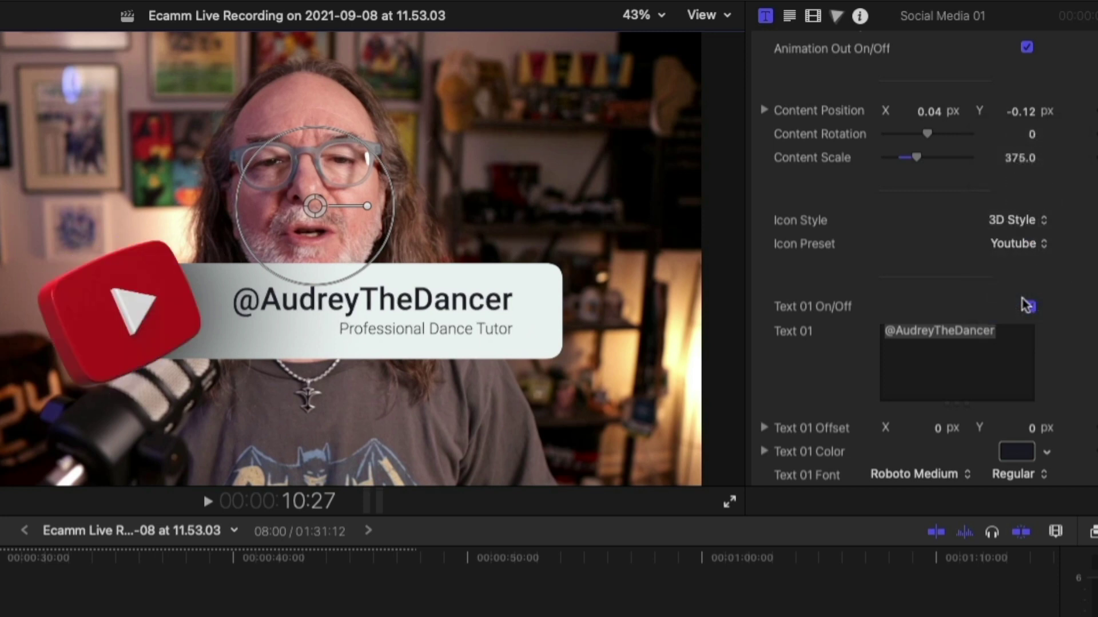
Replace the handle in Text 01 with the presenter's own handle, and play Social Media 01 from its start until the banner is fully shown
{"action": "left_click", "coordinate": [1009, 345]}
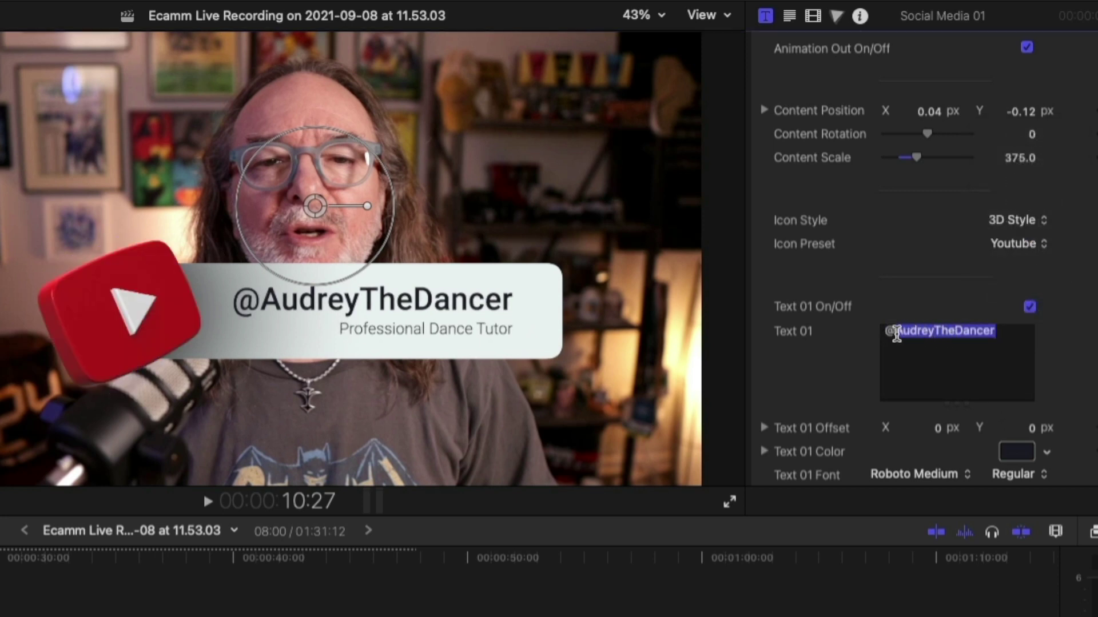
{"action": "type", "text": "KevinKolbe"}
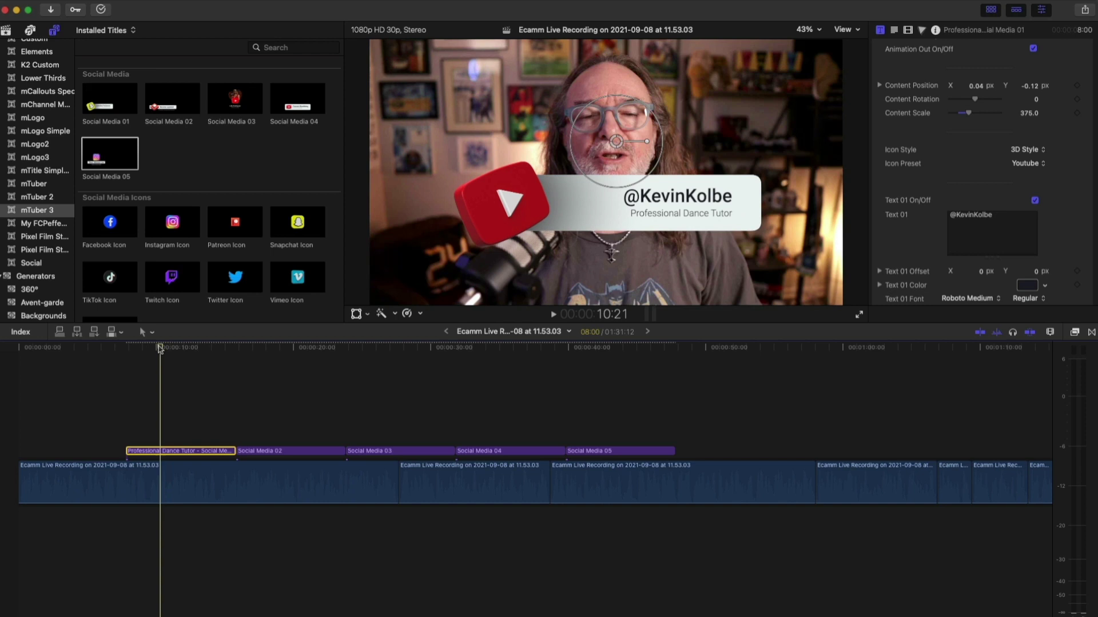
{"action": "left_click", "coordinate": [129, 349]}
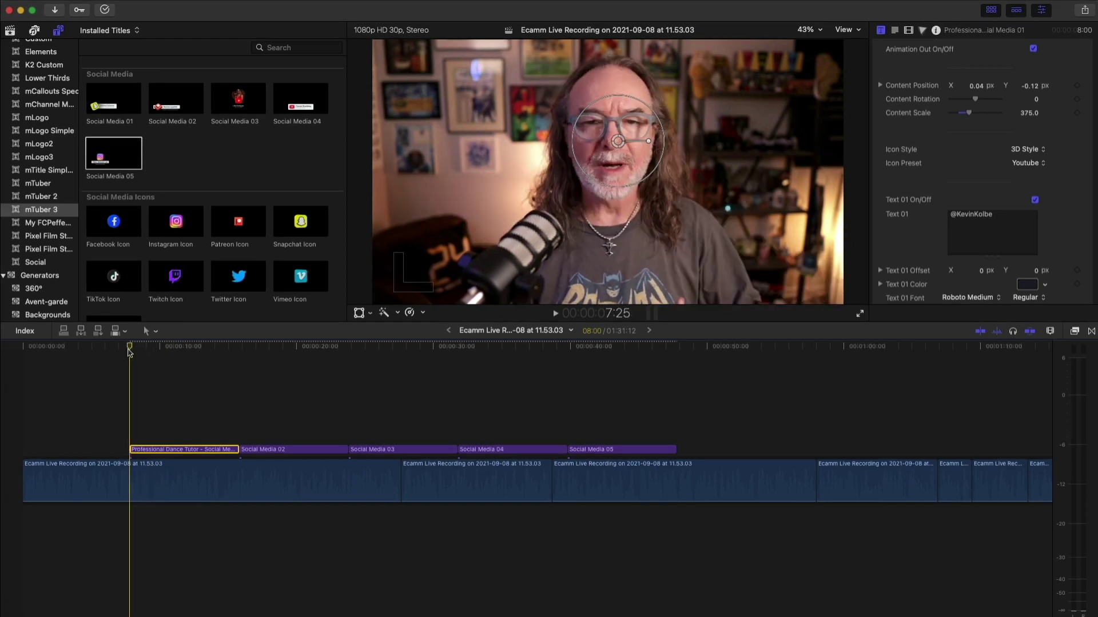
{"action": "key", "text": "space"}
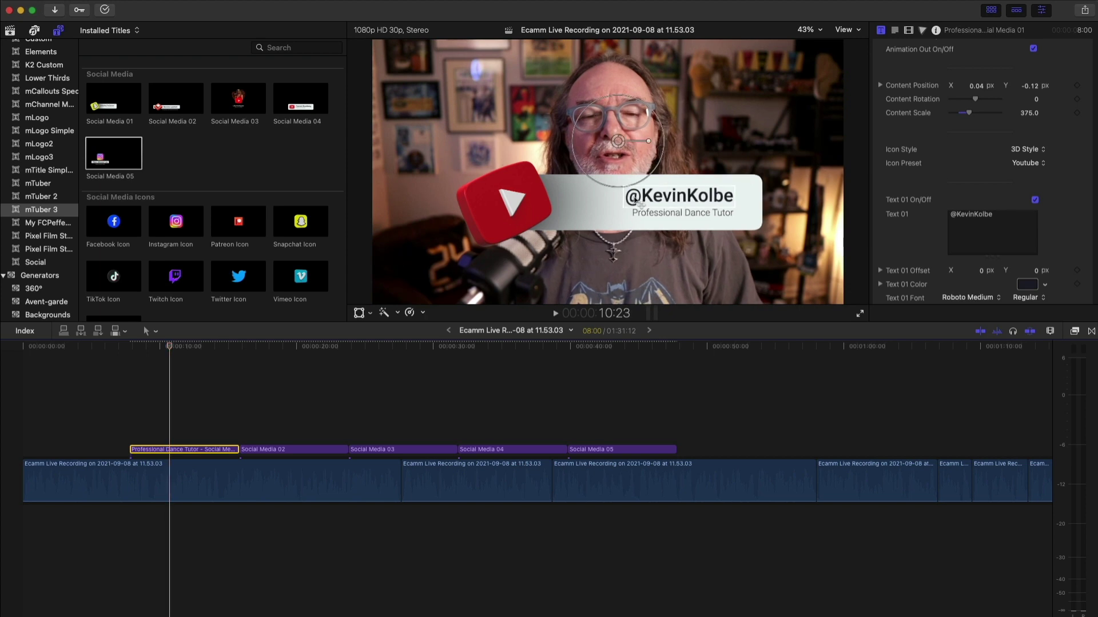
{"action": "left_click_drag", "start_coordinate": [640, 204], "coordinate": [596, 203]}
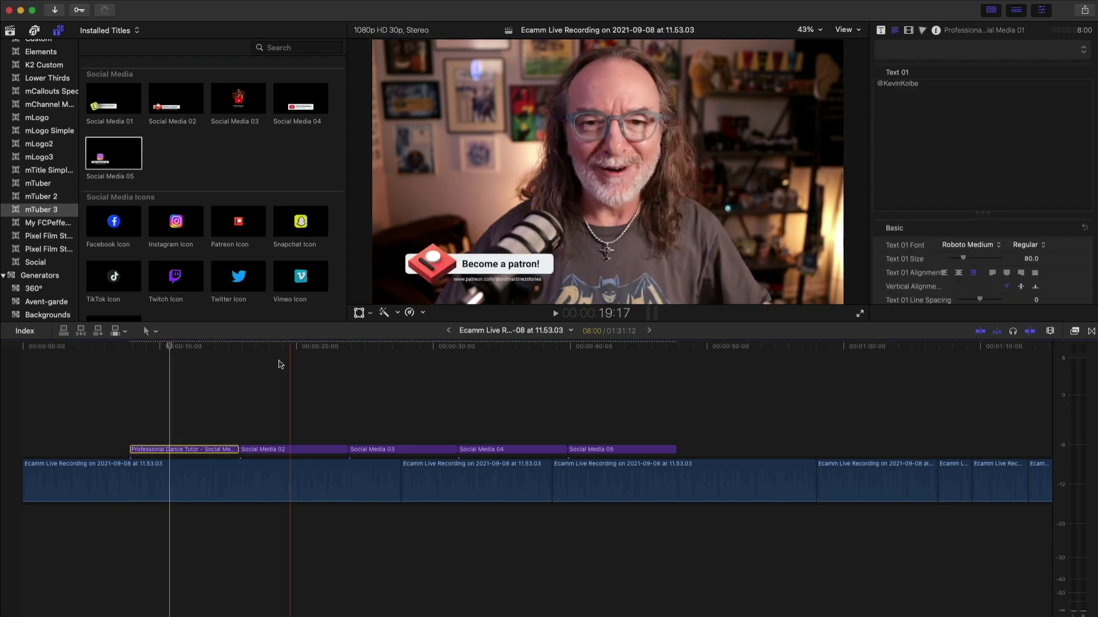
Play through Social Media 02, Social Media 03 and the opening of Social Media 04 to preview their animations
{"action": "key", "text": "space"}
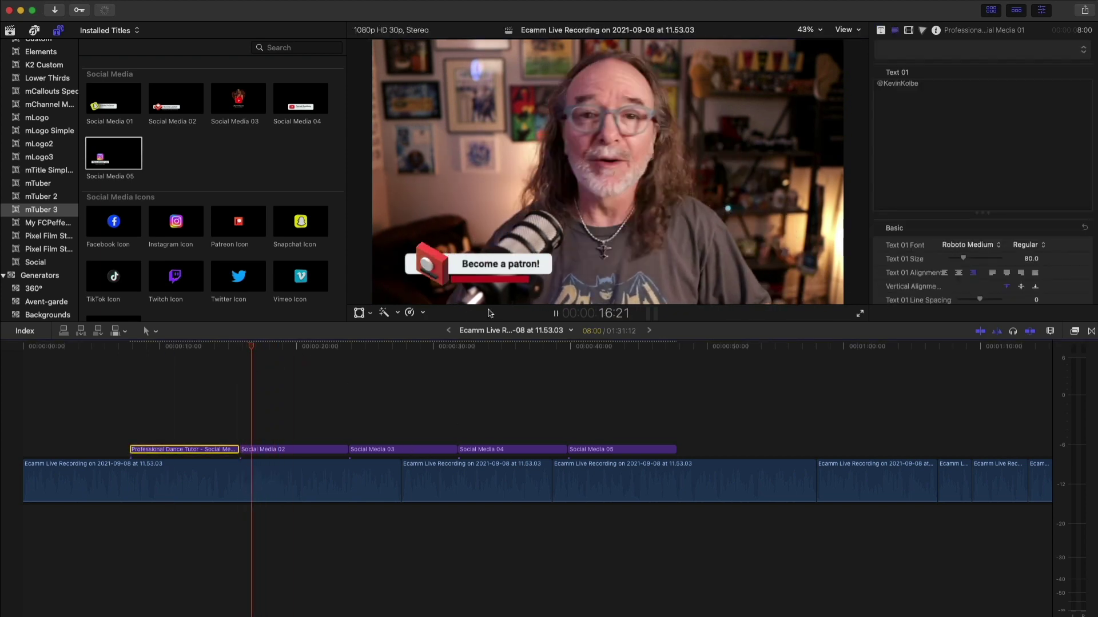
{"action": "left_click", "coordinate": [355, 404]}
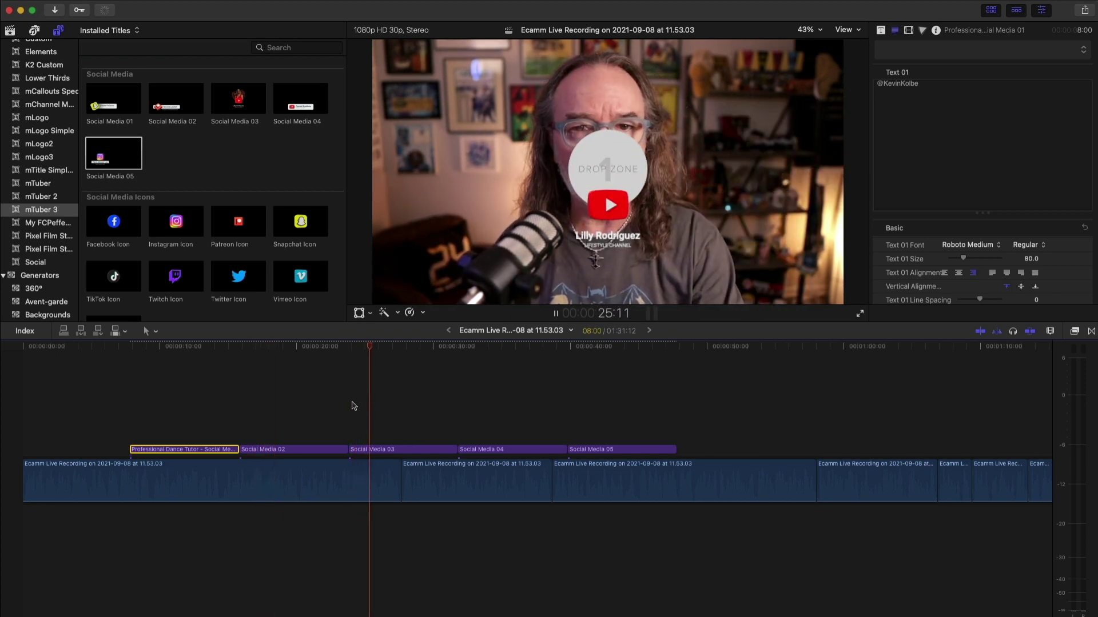
{"action": "left_click", "coordinate": [457, 391]}
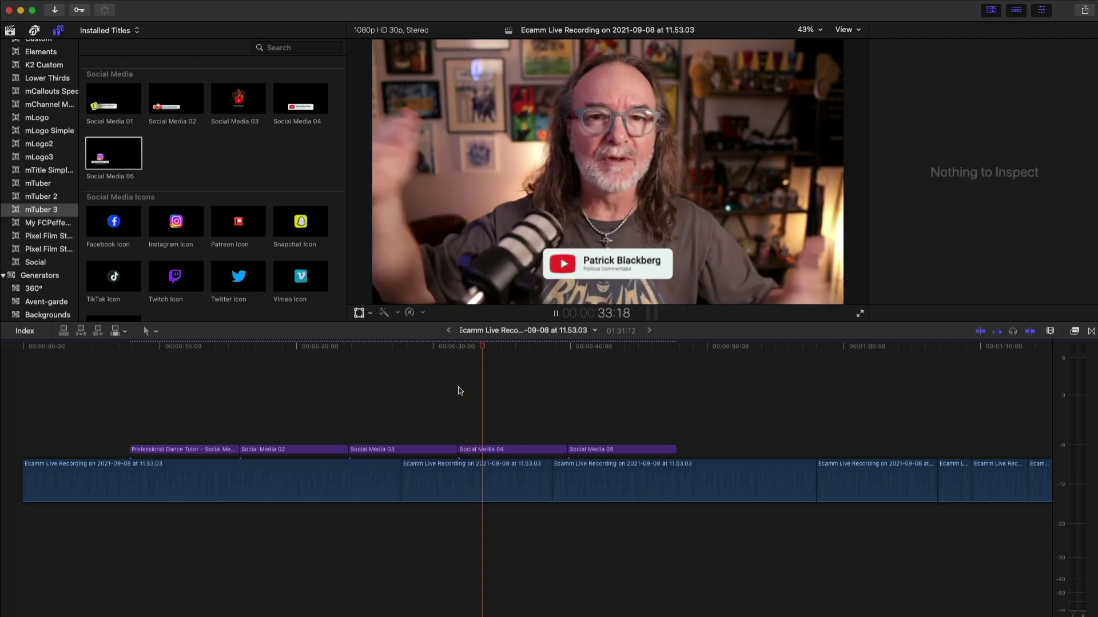
{"action": "key", "text": "space"}
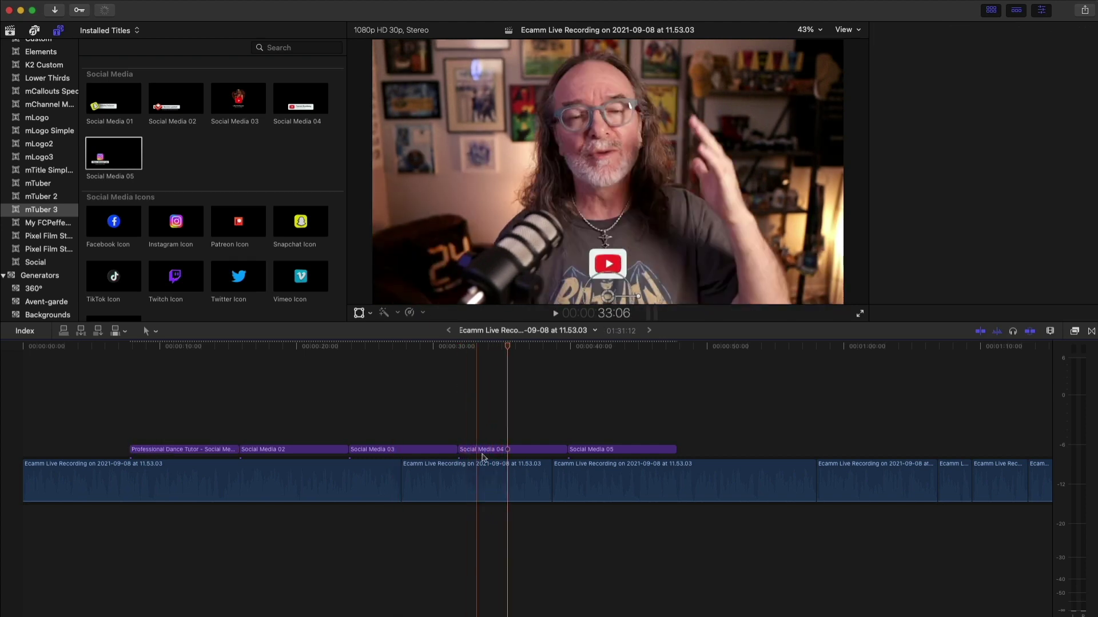
Show the full Social Media 04 banner, move it up over the presenter's chest and enlarge it to more than double its size
{"action": "left_click", "coordinate": [503, 450]}
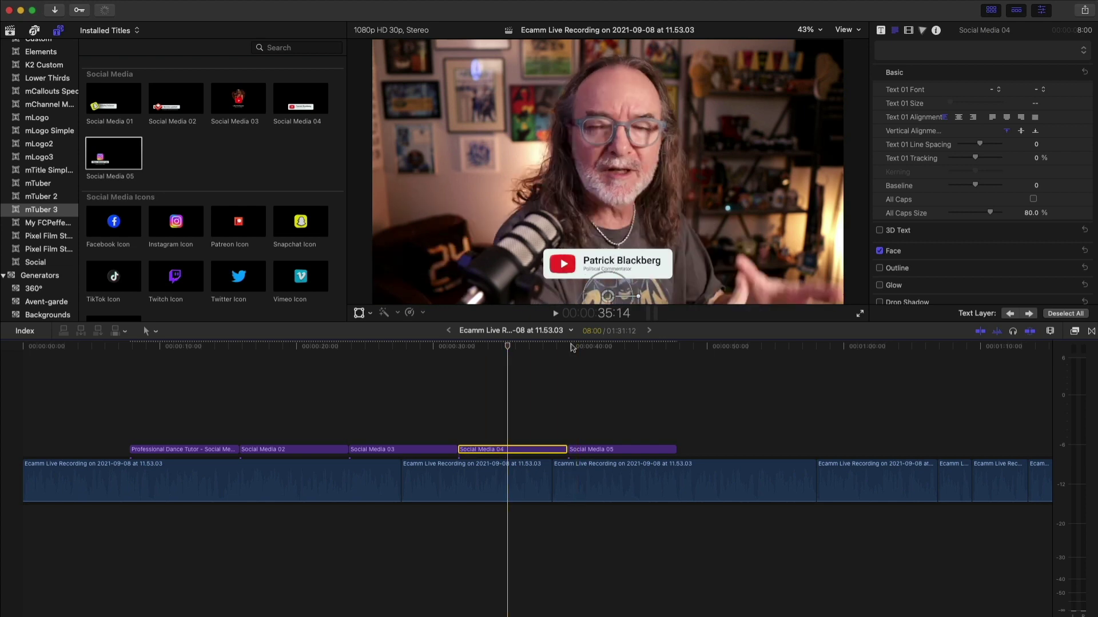
{"action": "key", "text": "space"}
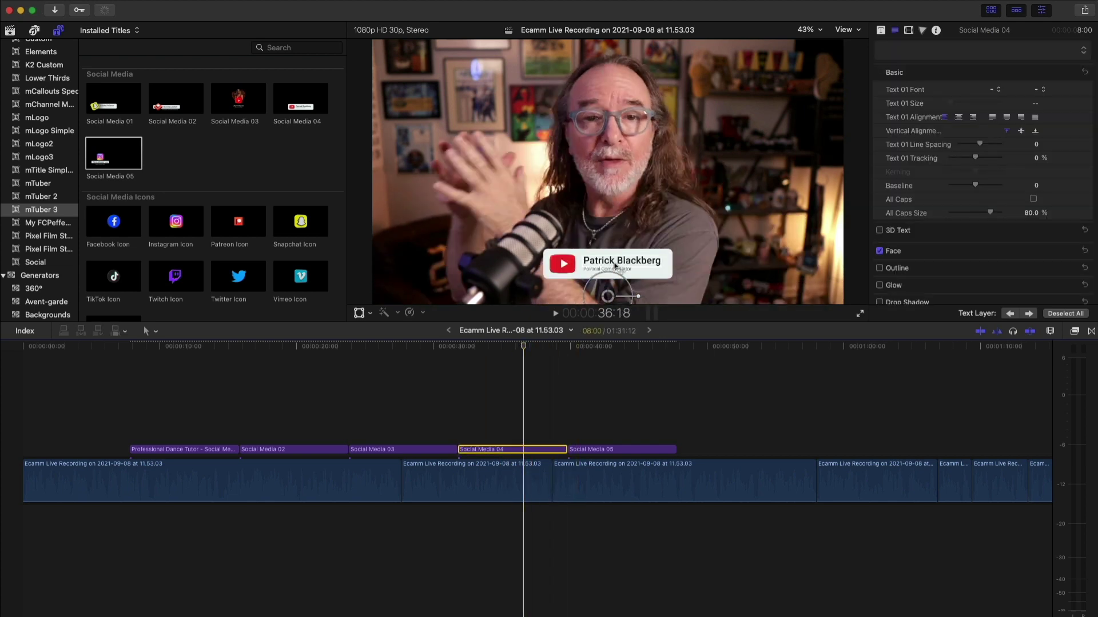
{"action": "left_click_drag", "start_coordinate": [608, 296], "coordinate": [600, 215]}
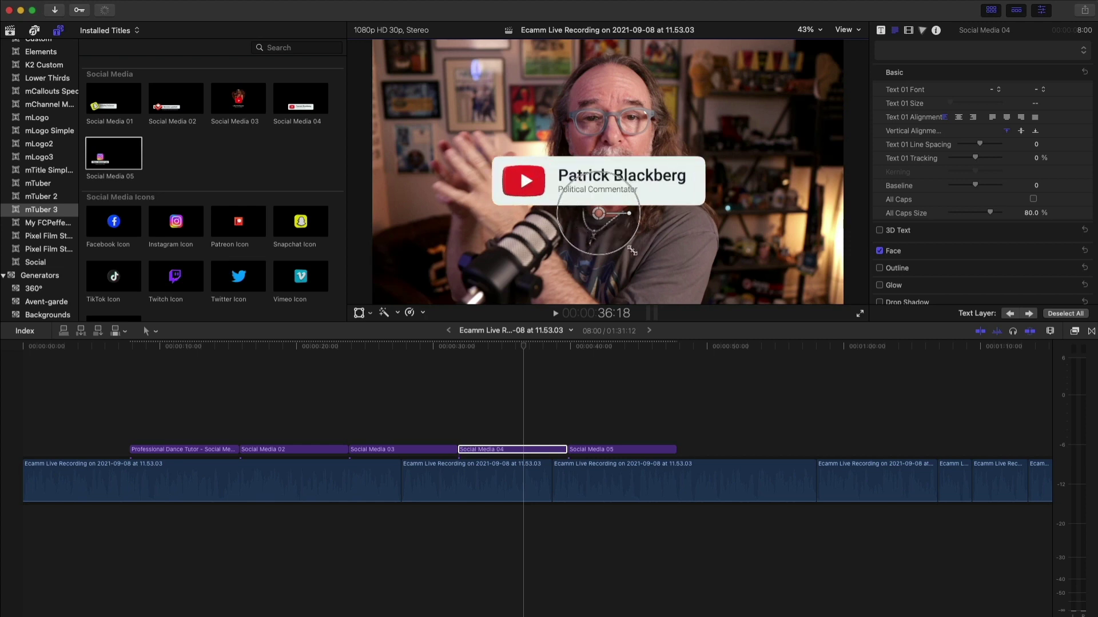
{"action": "left_click_drag", "start_coordinate": [631, 251], "coordinate": [636, 256]}
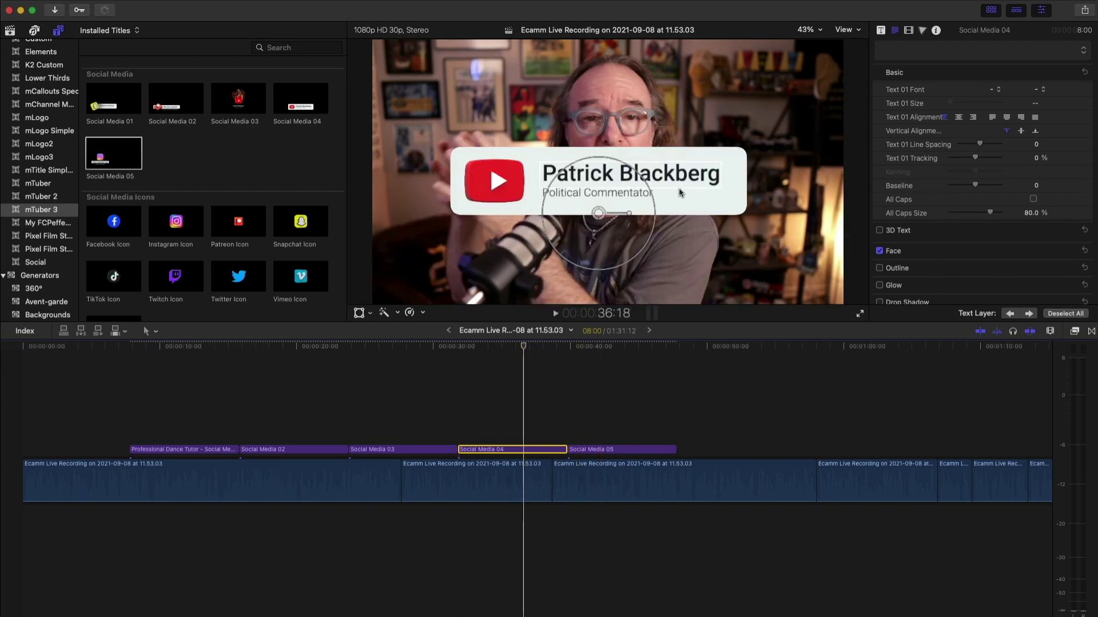
Replay the enlarged Social Media 04 title from its start, and preview Social Media 05 from its beginning
{"action": "left_click_drag", "start_coordinate": [529, 348], "coordinate": [465, 350]}
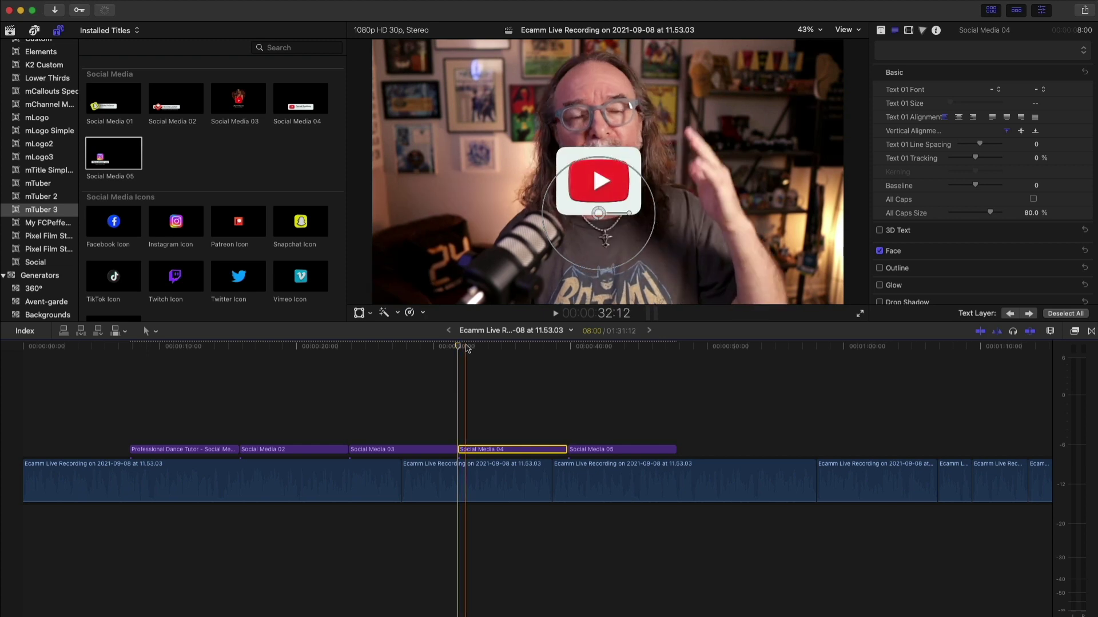
{"action": "key", "text": "space"}
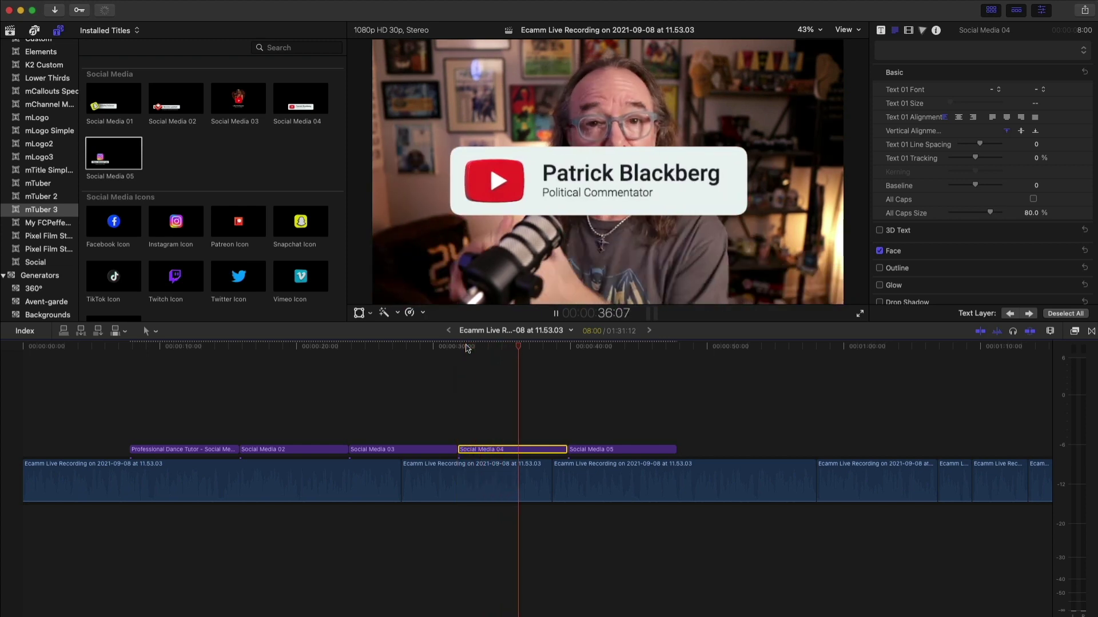
{"action": "key", "text": "space"}
{"action": "left_click_drag", "start_coordinate": [522, 347], "coordinate": [566, 350]}
{"action": "key", "text": "space"}
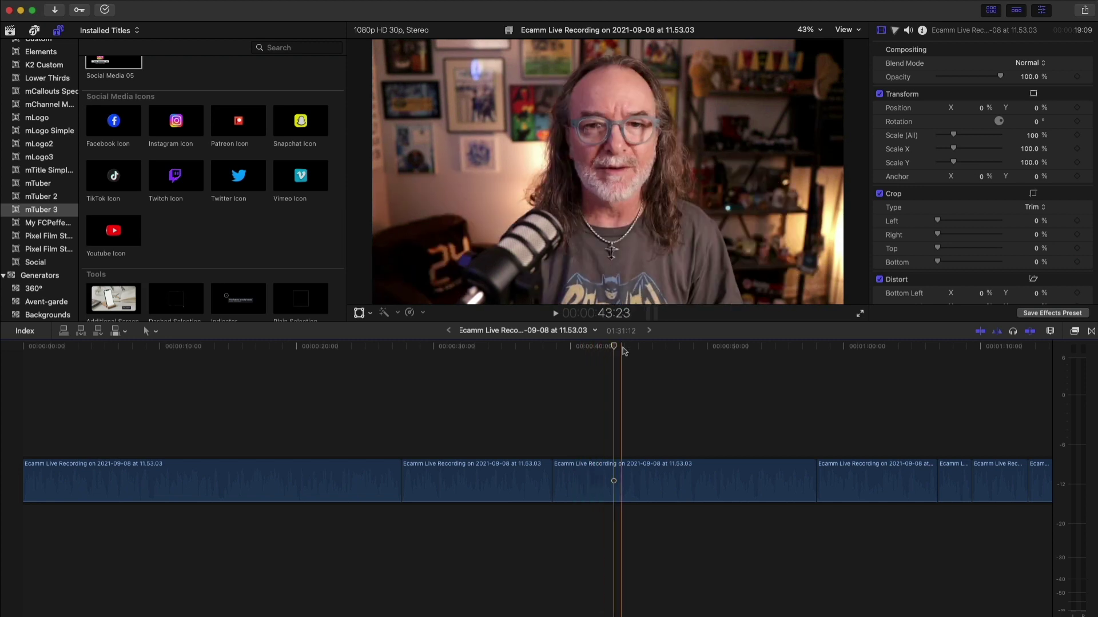
Connect the Facebook Icon title above the recording at about 21 seconds, with the Youtube Icon title directly behind it
{"action": "left_click_drag", "start_coordinate": [616, 349], "coordinate": [312, 349]}
{"action": "left_click", "coordinate": [111, 123]}
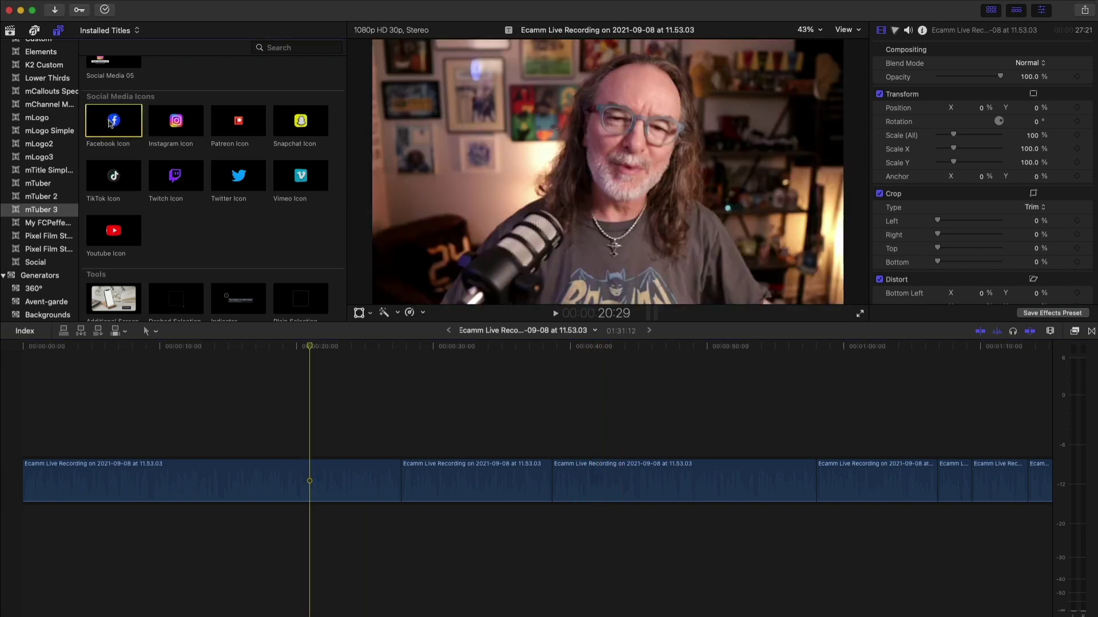
{"action": "key", "text": "q"}
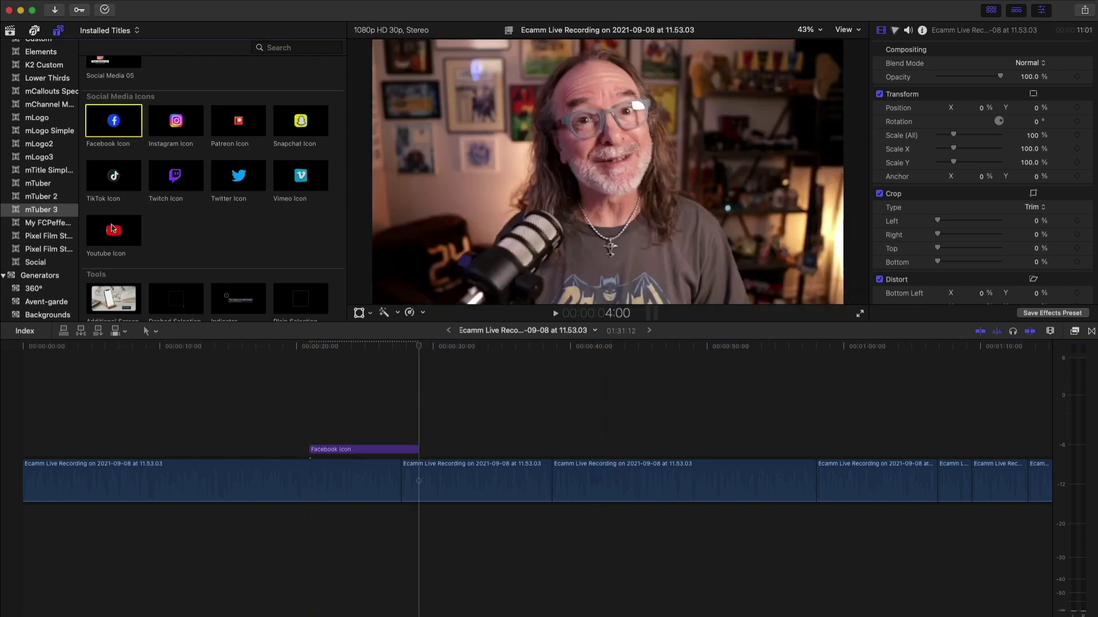
{"action": "left_click", "coordinate": [113, 229]}
{"action": "key", "text": "q"}
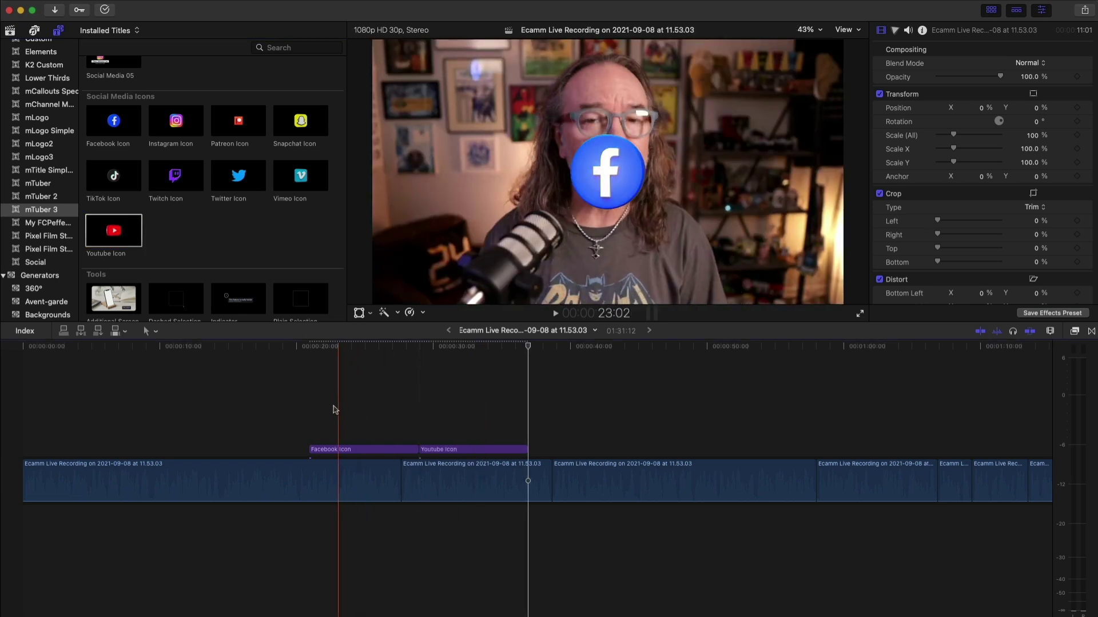
Preview the Facebook Icon title, examine its 3D icon, 2D icon, shadow and light parameters, and skim on to the Youtube Icon
{"action": "left_click", "coordinate": [309, 405]}
{"action": "key", "text": "space"}
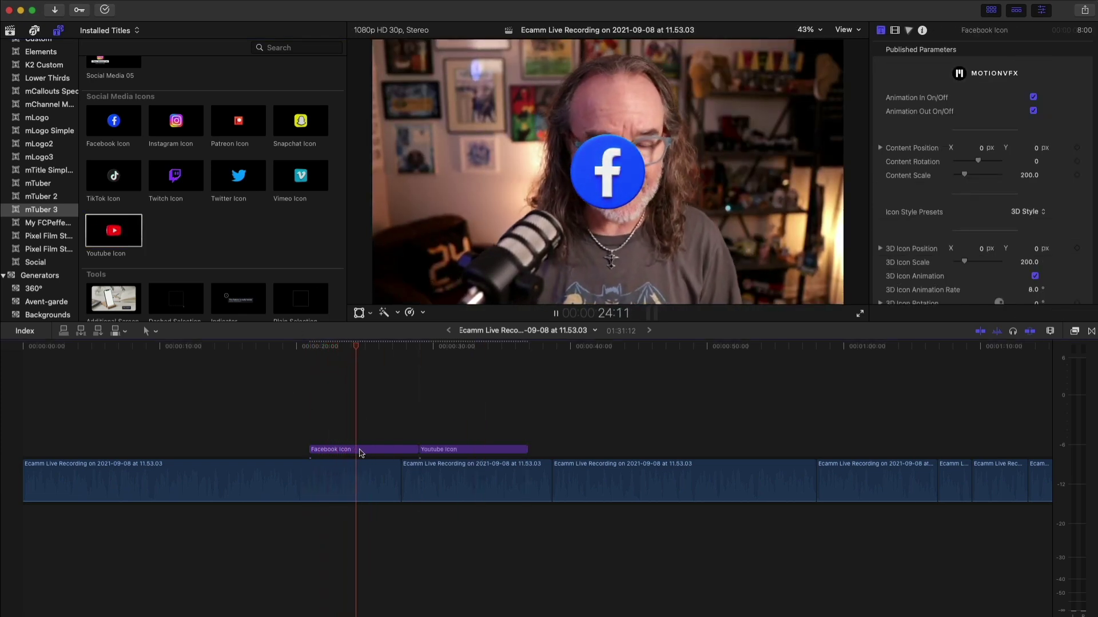
{"action": "left_click", "coordinate": [362, 450]}
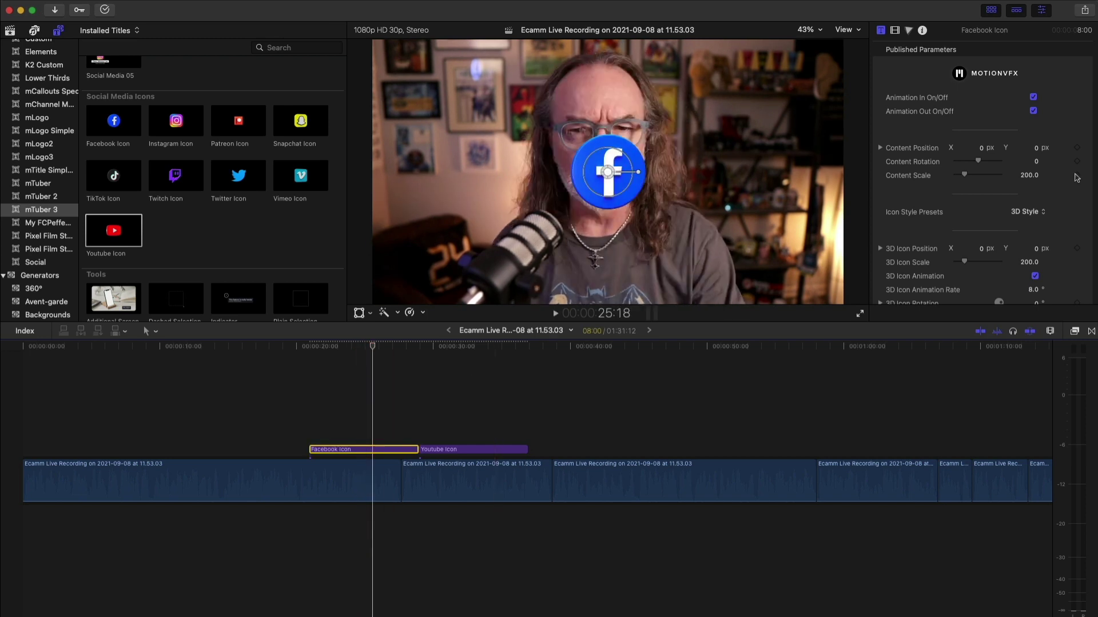
{"action": "scroll", "coordinate": [1077, 178], "scroll_direction": "down", "scroll_amount": 10}
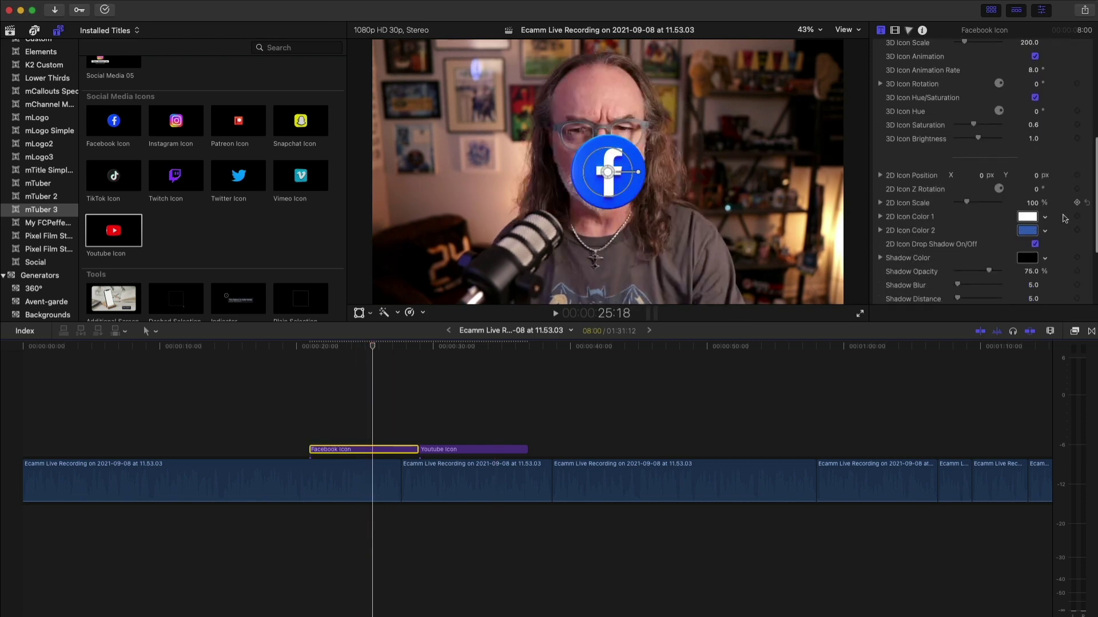
{"action": "scroll", "coordinate": [1064, 218], "scroll_direction": "down", "scroll_amount": 5}
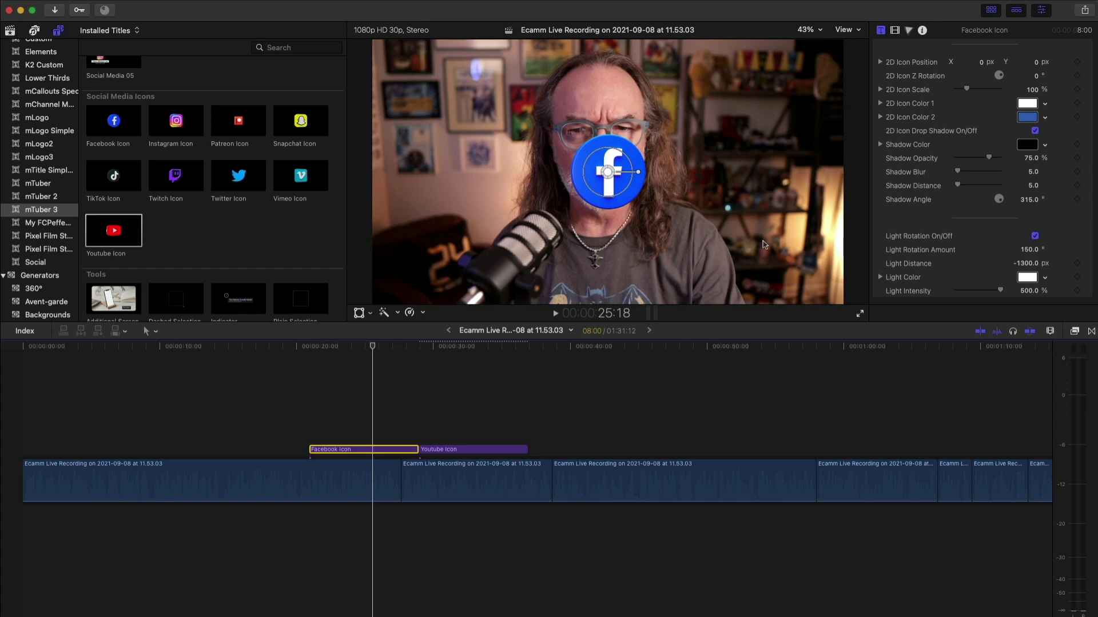
{"action": "left_click_drag", "start_coordinate": [376, 350], "coordinate": [455, 356]}
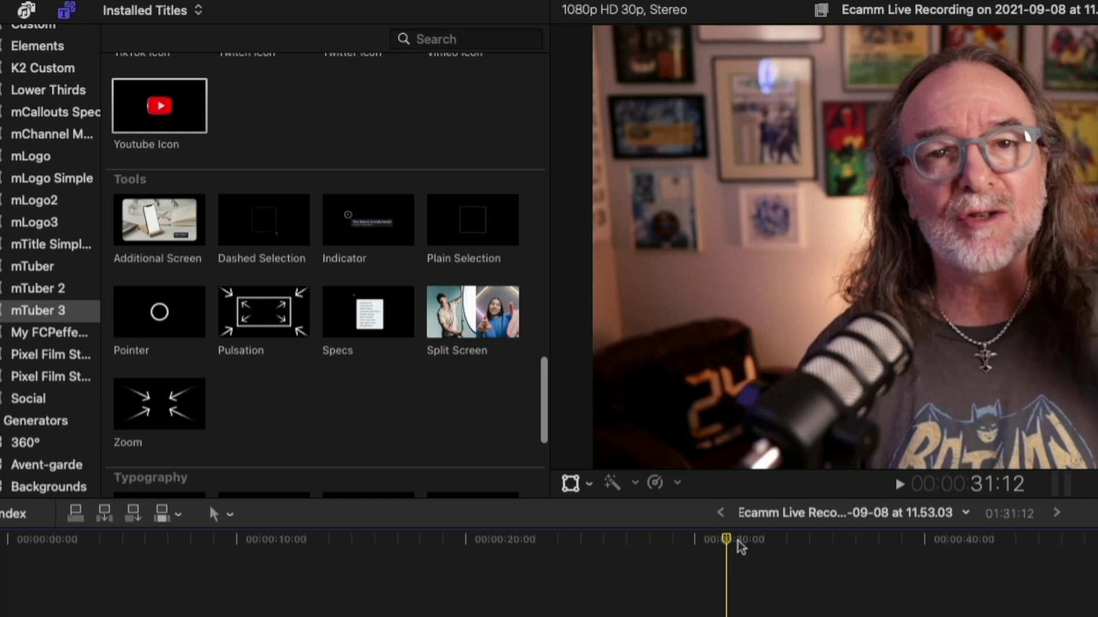
Connect the Dashed Selection title from the Tools category above the recording at about 30 seconds
{"action": "left_click_drag", "start_coordinate": [451, 346], "coordinate": [357, 350]}
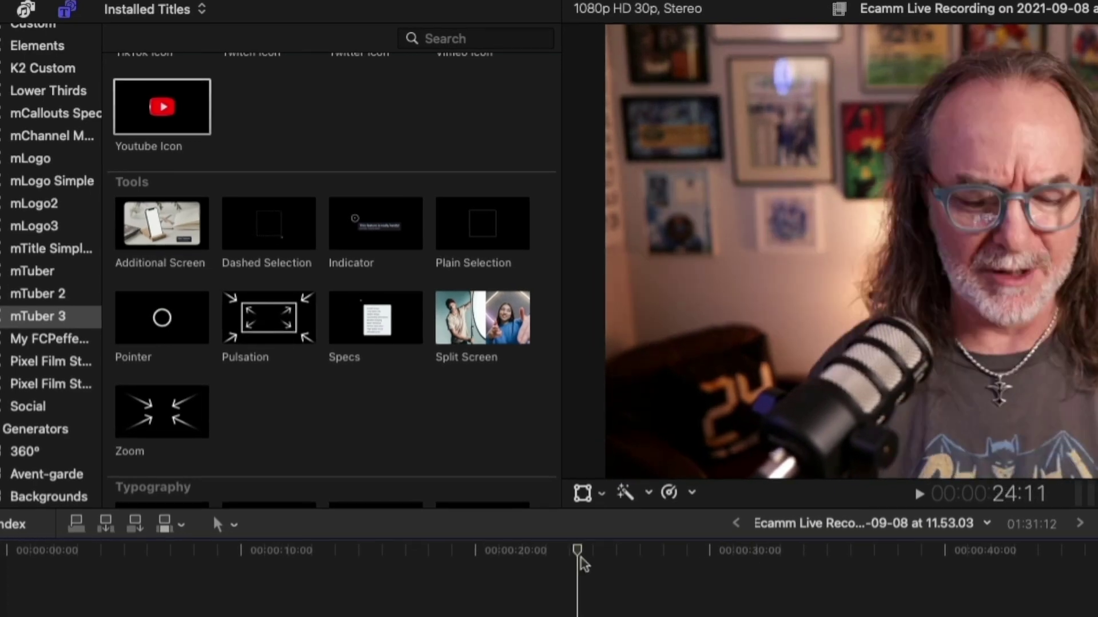
{"action": "left_click_drag", "start_coordinate": [582, 563], "coordinate": [581, 563]}
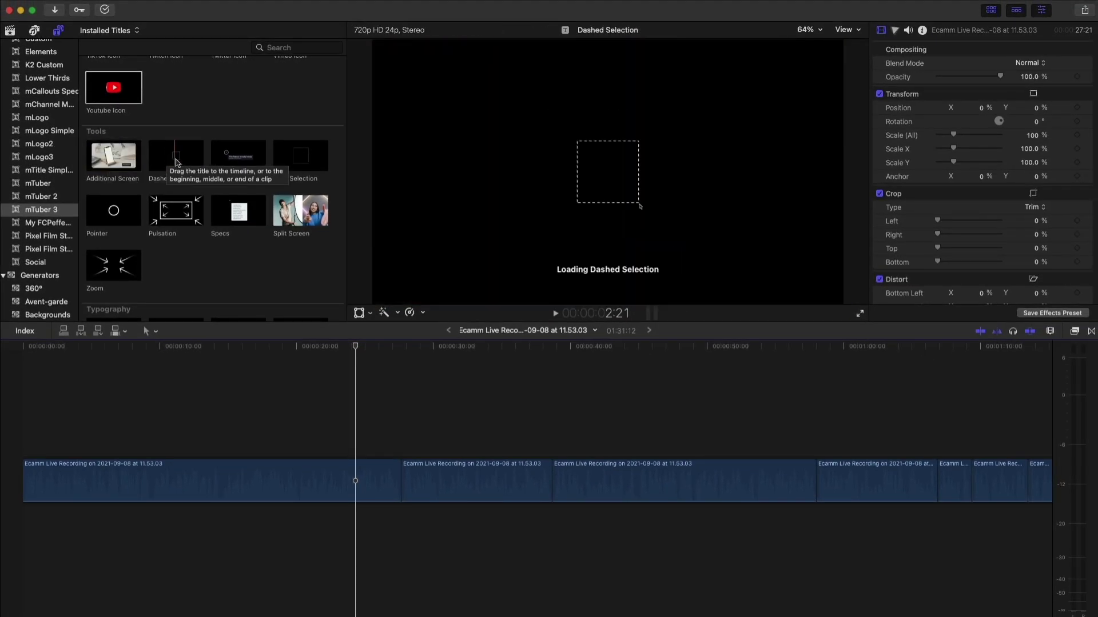
{"action": "left_click_drag", "start_coordinate": [173, 162], "coordinate": [435, 450]}
Play into the Dashed Selection title and frame the presenter's face with it, at Content Position X 0.01, Y 0.16 and Content Scale 378.5
{"action": "left_click", "coordinate": [410, 348]}
{"action": "key", "text": "space"}
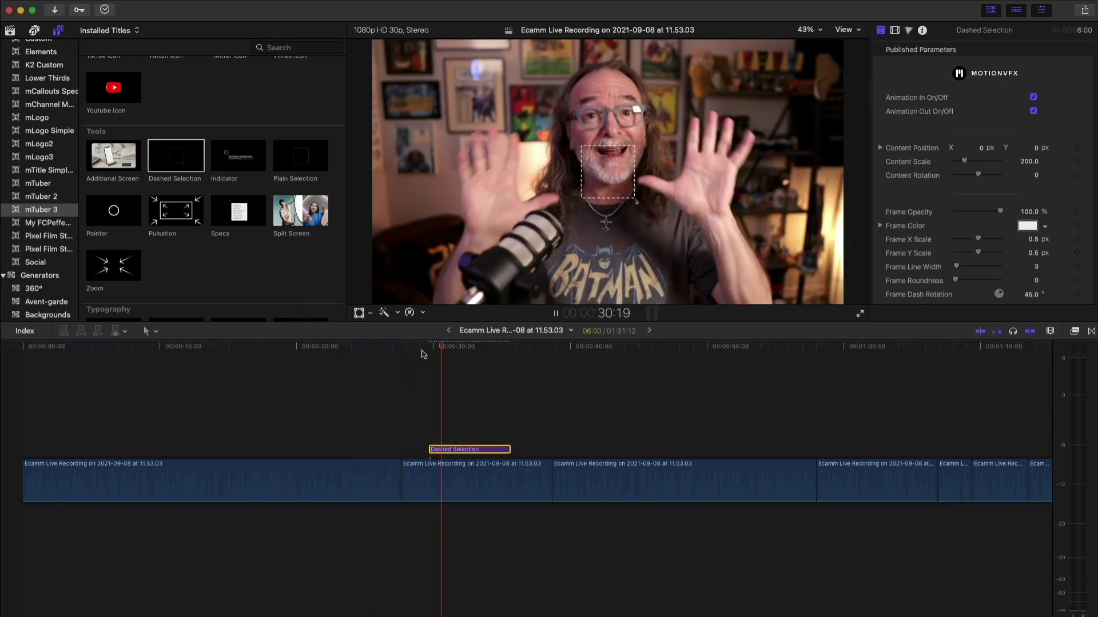
{"action": "left_click_drag", "start_coordinate": [611, 179], "coordinate": [609, 135]}
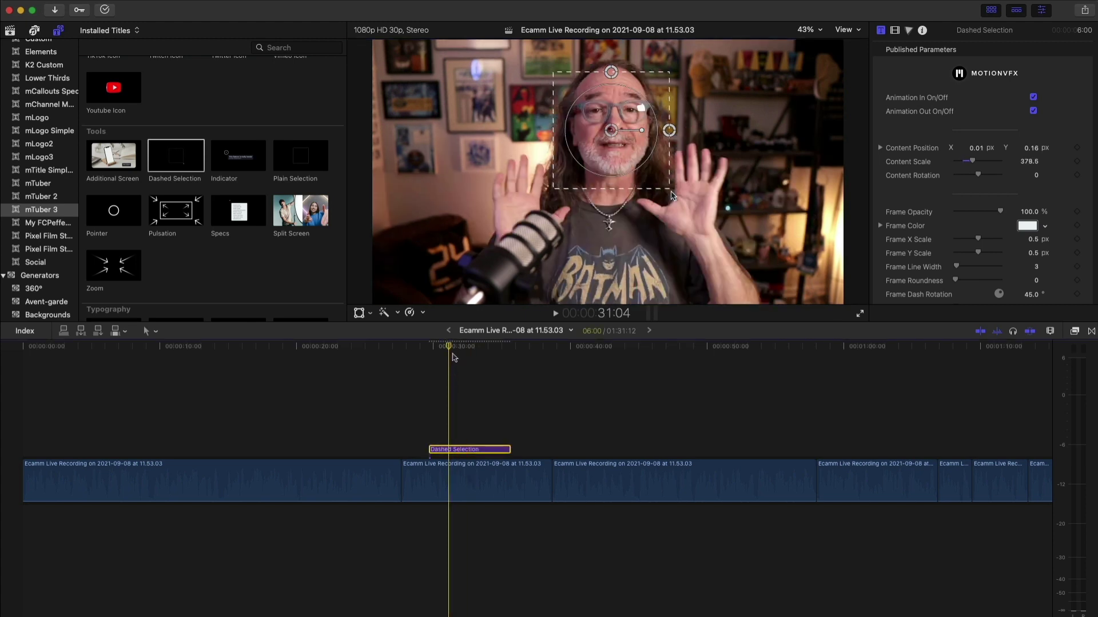
Play back the Dashed Selection title, and connect the Indicator title above the recording at about 42 seconds to preview its tracking callout
{"action": "left_click", "coordinate": [433, 350]}
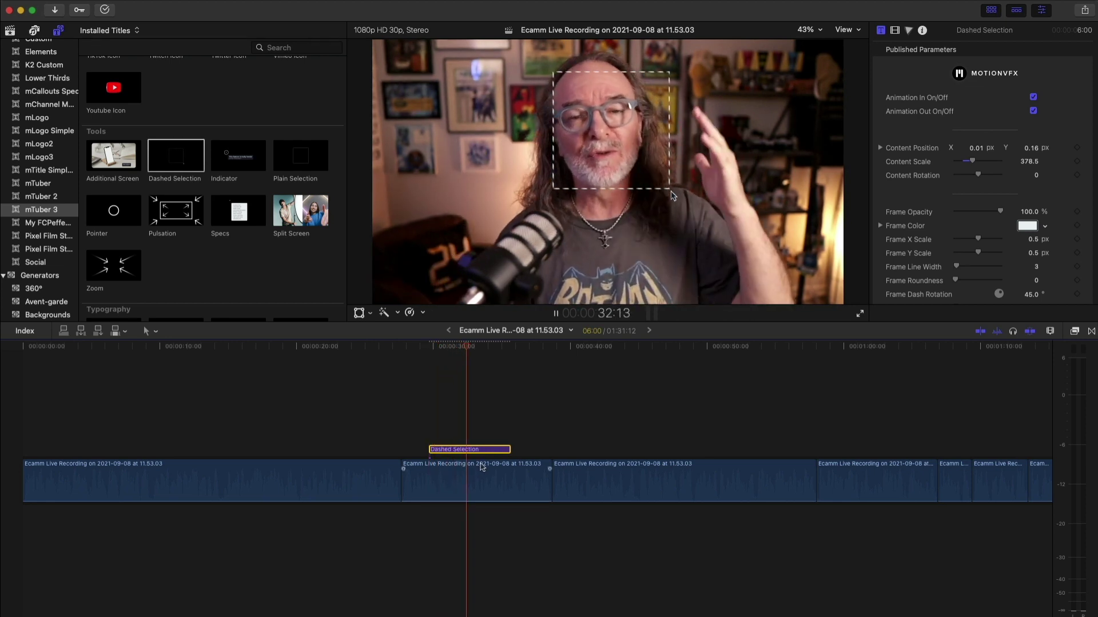
{"action": "key", "text": "space"}
{"action": "left_click_drag", "start_coordinate": [245, 164], "coordinate": [596, 452]}
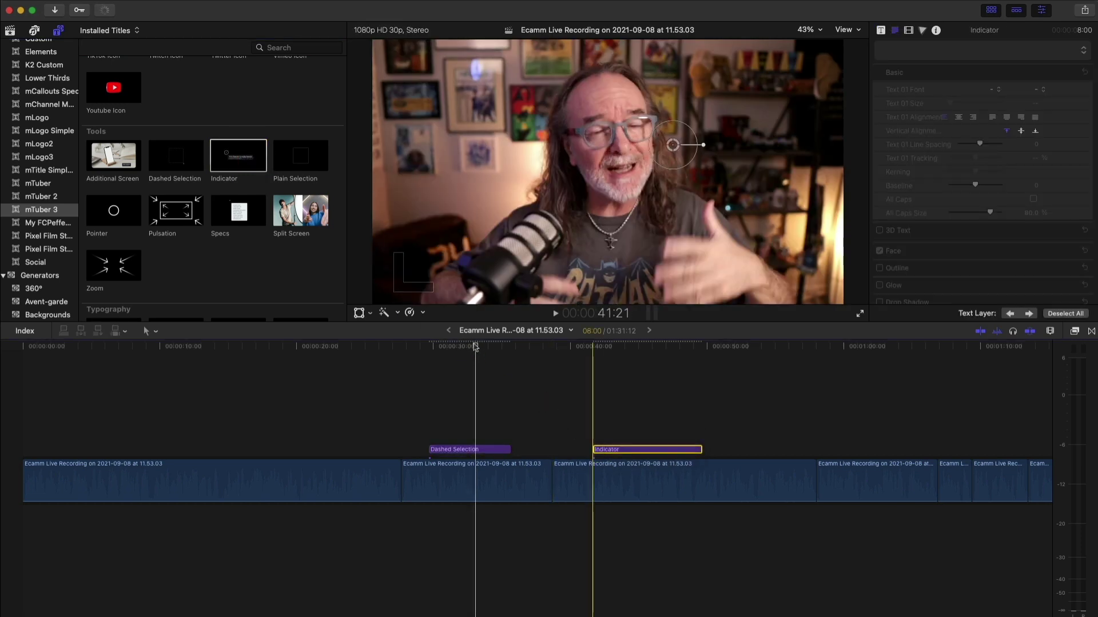
{"action": "key", "text": "space"}
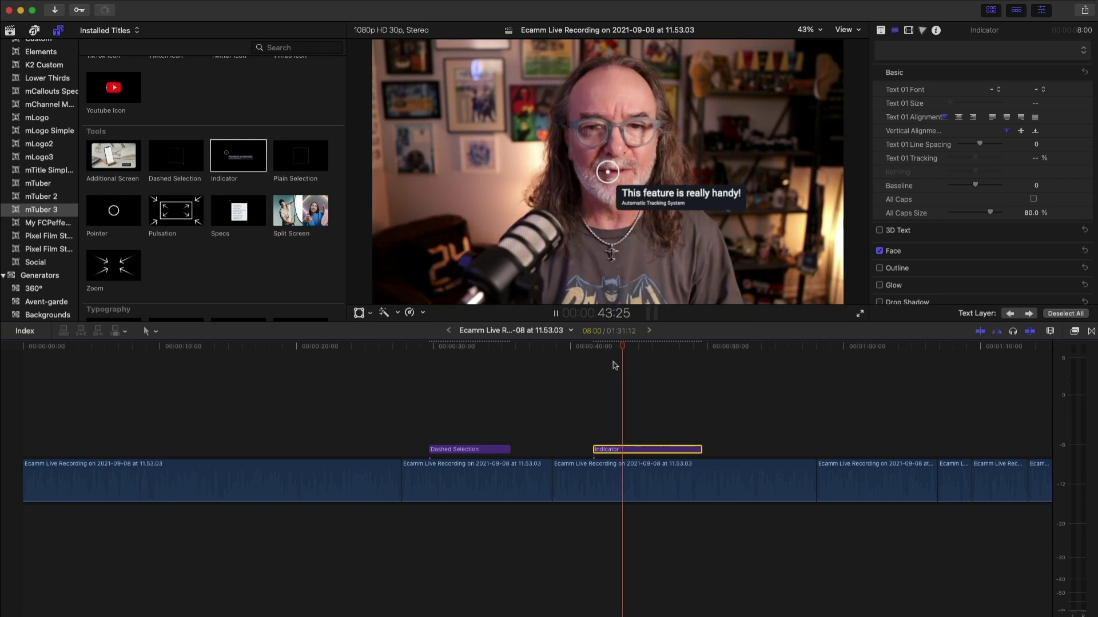
{"action": "key", "text": "space"}
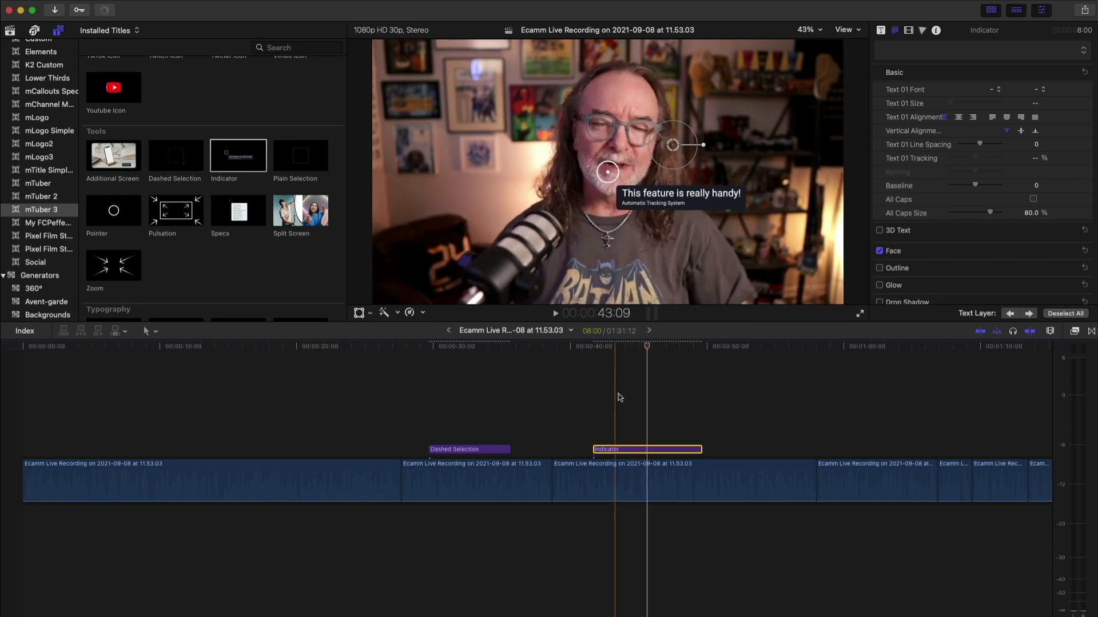
Delete the Indicator and Dashed Selection titles from the timeline
{"action": "key", "text": "Delete"}
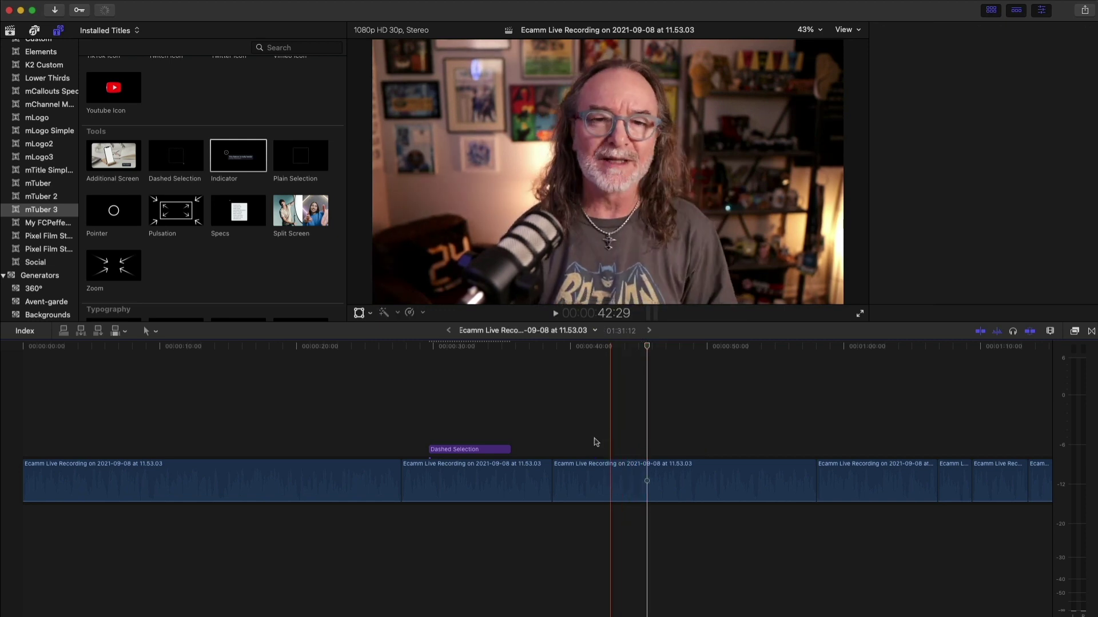
{"action": "left_click", "coordinate": [491, 449]}
{"action": "key", "text": "Delete"}
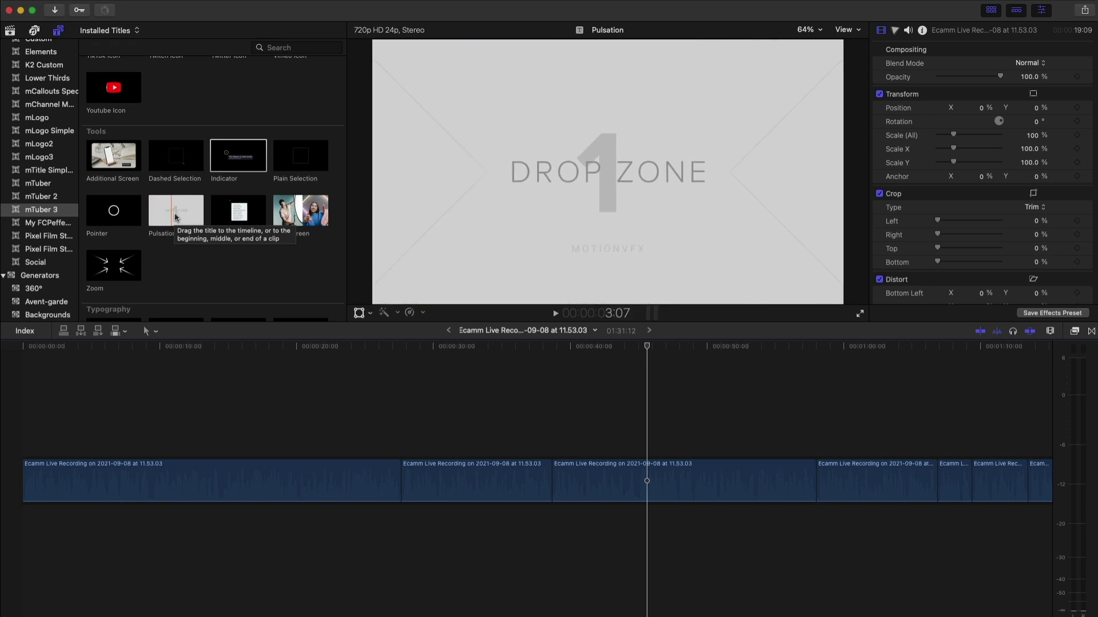
Connect the Specs title above the recording at about 17 seconds and set its Content Scale to 378.0
{"action": "left_click", "coordinate": [238, 212]}
{"action": "left_click_drag", "start_coordinate": [238, 212], "coordinate": [260, 450]}
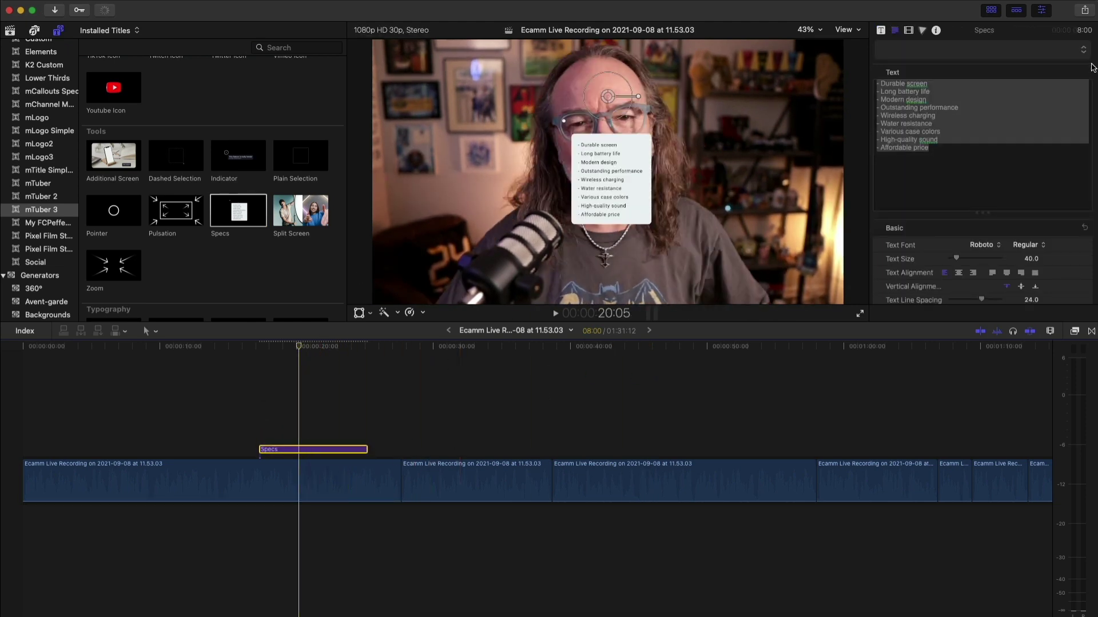
{"action": "left_click", "coordinate": [881, 32]}
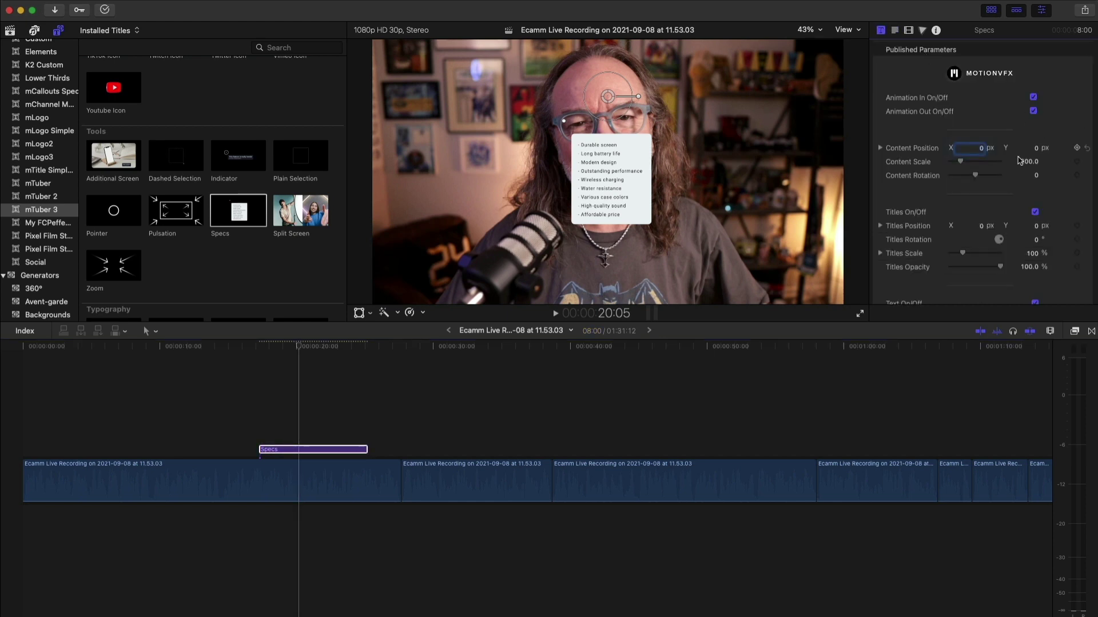
{"action": "left_click_drag", "start_coordinate": [960, 165], "coordinate": [969, 162]}
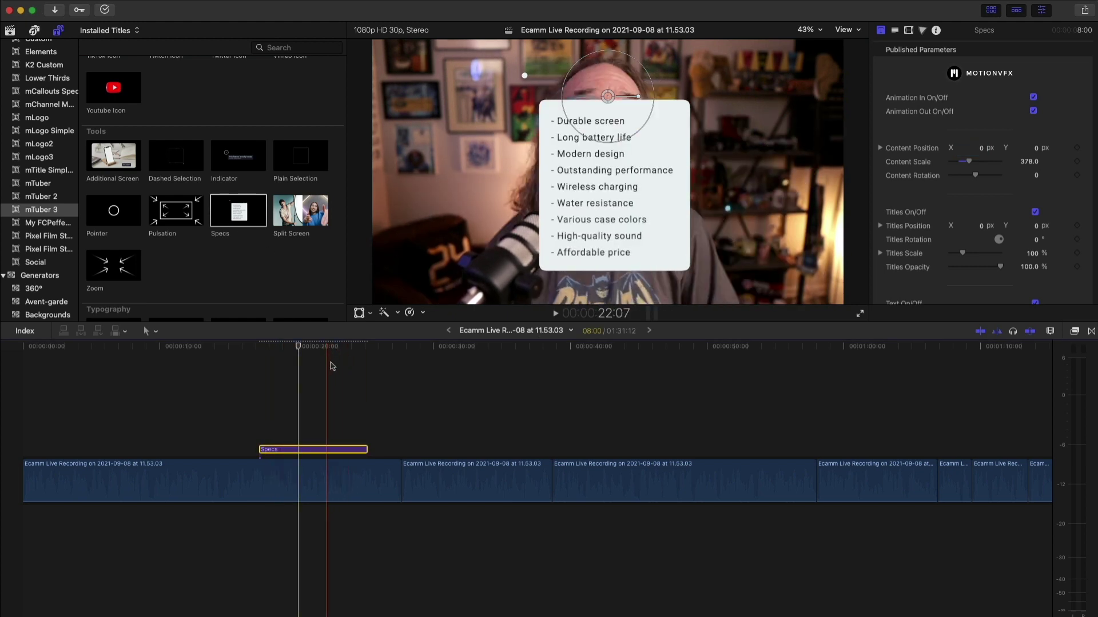
Connect the Zoom title above the recording at about 32 seconds, preview it and examine its camera and background parameters
{"action": "left_click", "coordinate": [436, 364]}
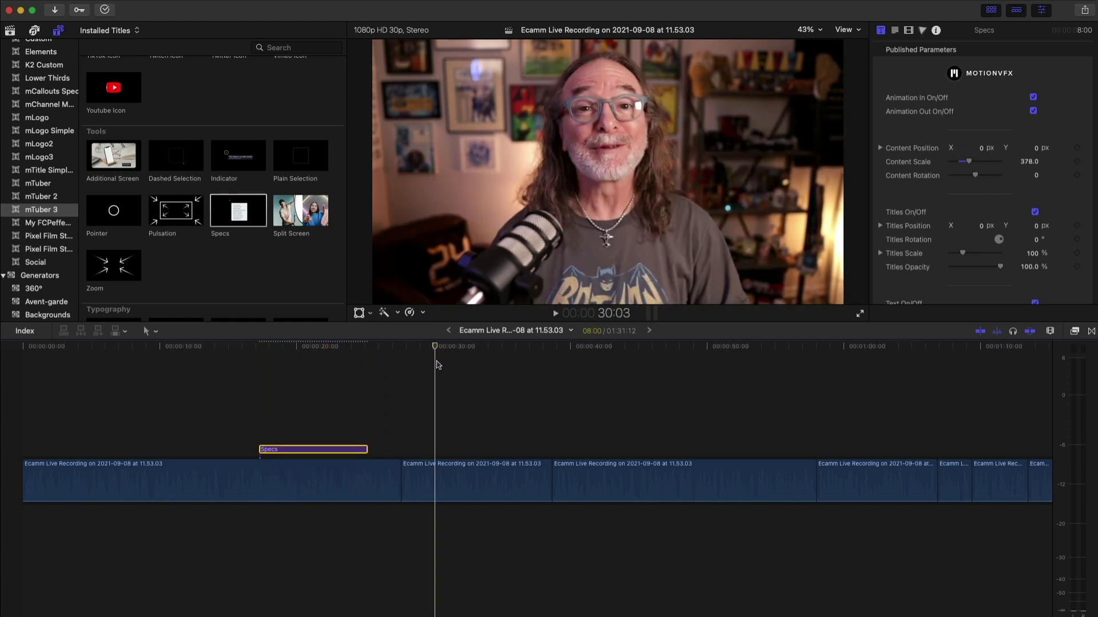
{"action": "left_click_drag", "start_coordinate": [118, 267], "coordinate": [458, 455]}
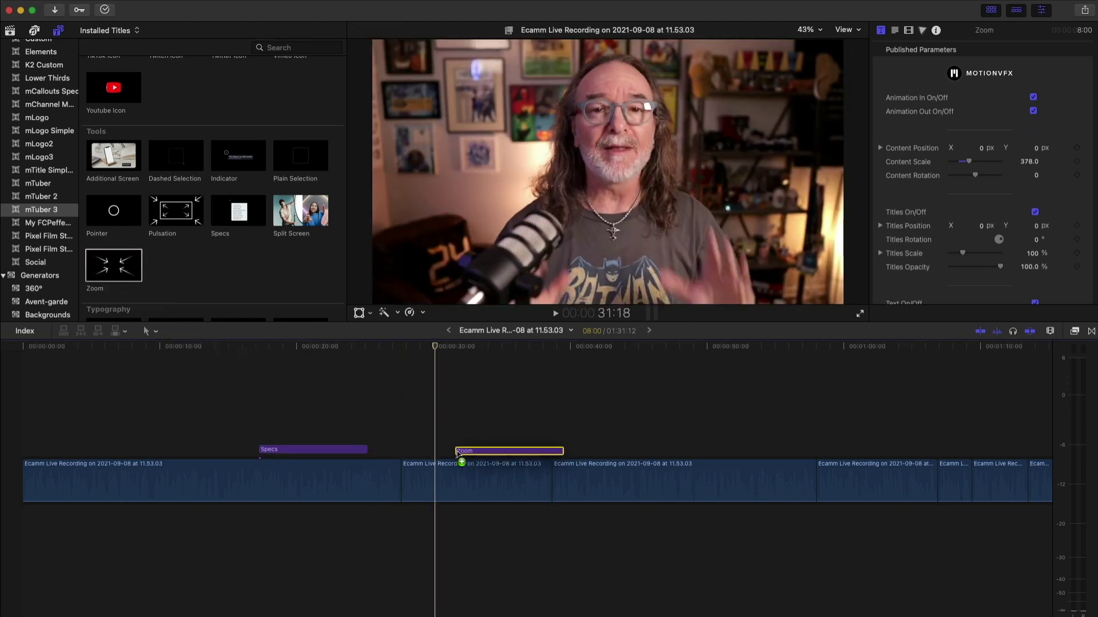
{"action": "key", "text": "space"}
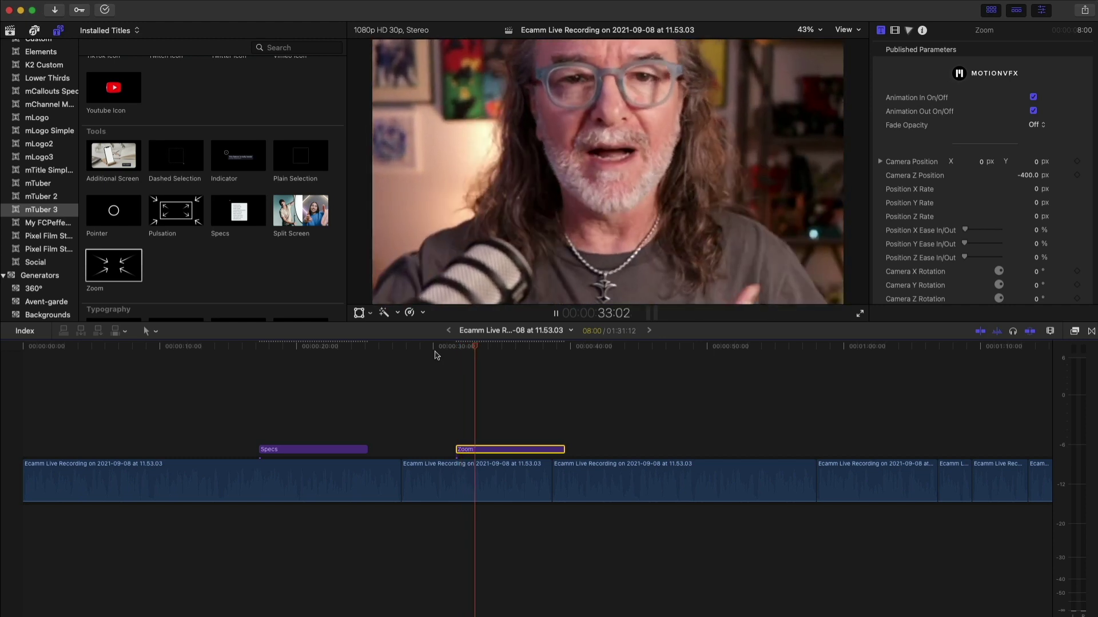
{"action": "left_click", "coordinate": [508, 454]}
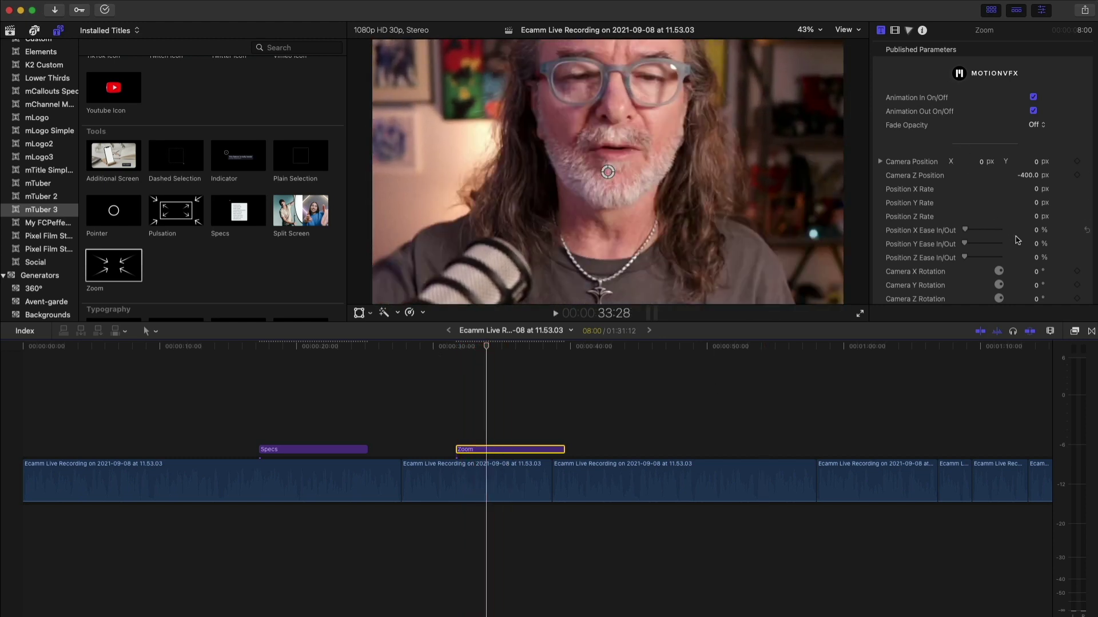
{"action": "scroll", "coordinate": [1017, 240], "scroll_direction": "down", "scroll_amount": 5}
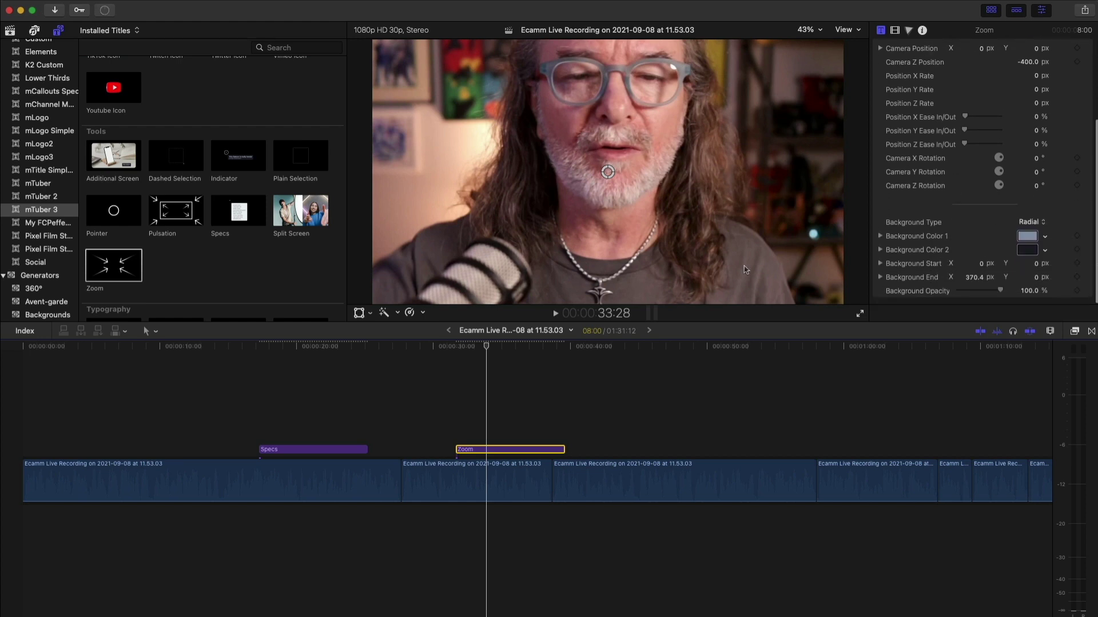
Connect the Split Screen title above the recording at about 49 seconds and play into it to preview the split
{"action": "left_click", "coordinate": [625, 353]}
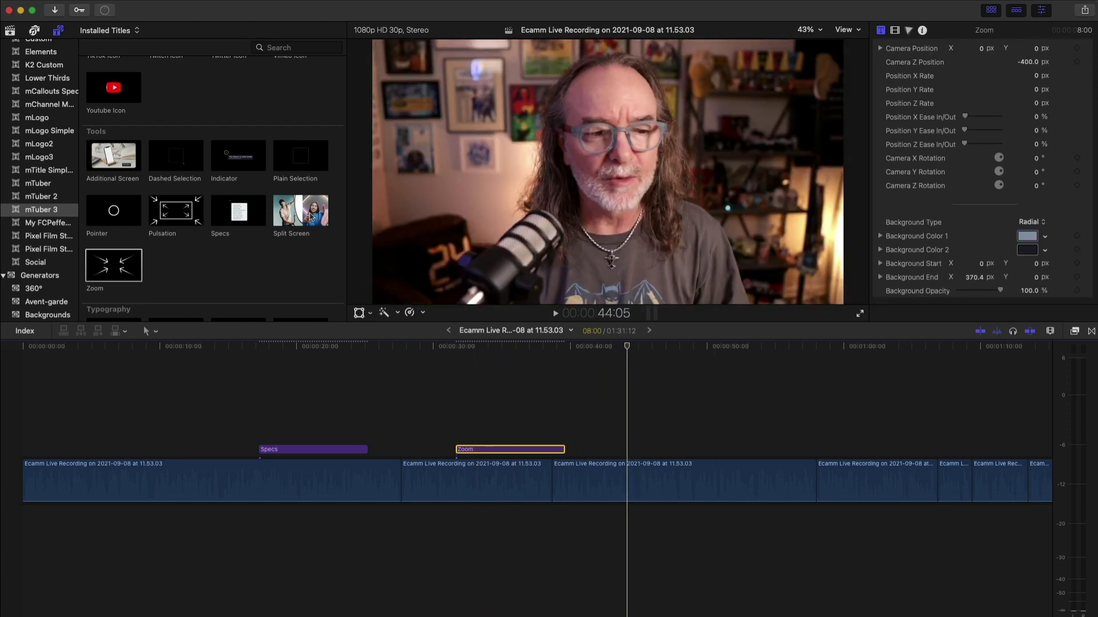
{"action": "left_click_drag", "start_coordinate": [310, 216], "coordinate": [704, 443]}
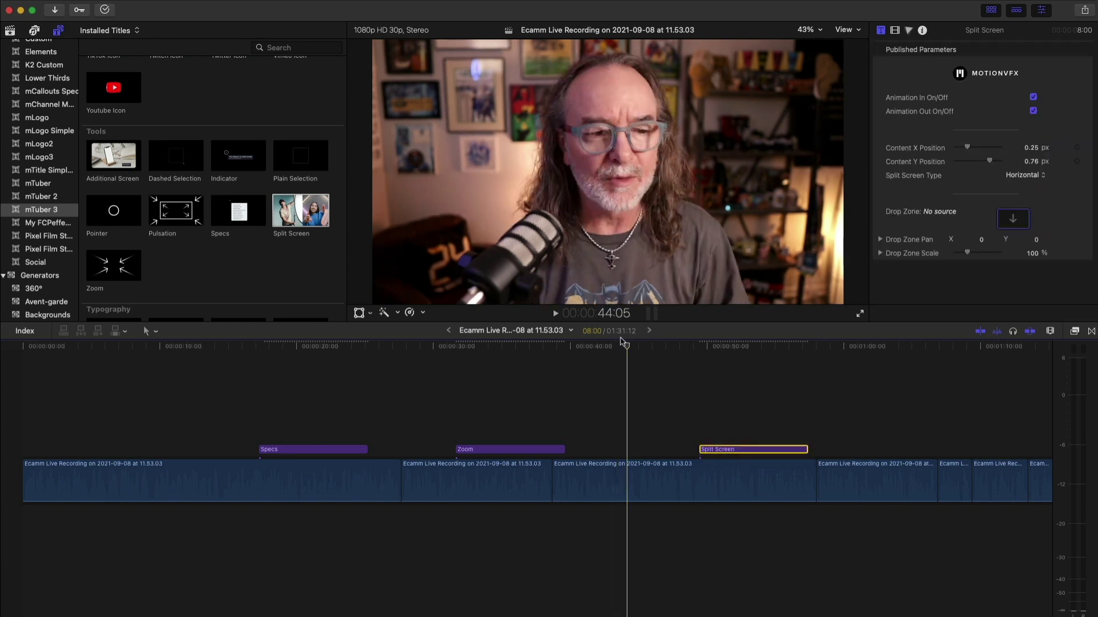
{"action": "left_click_drag", "start_coordinate": [623, 341], "coordinate": [690, 351]}
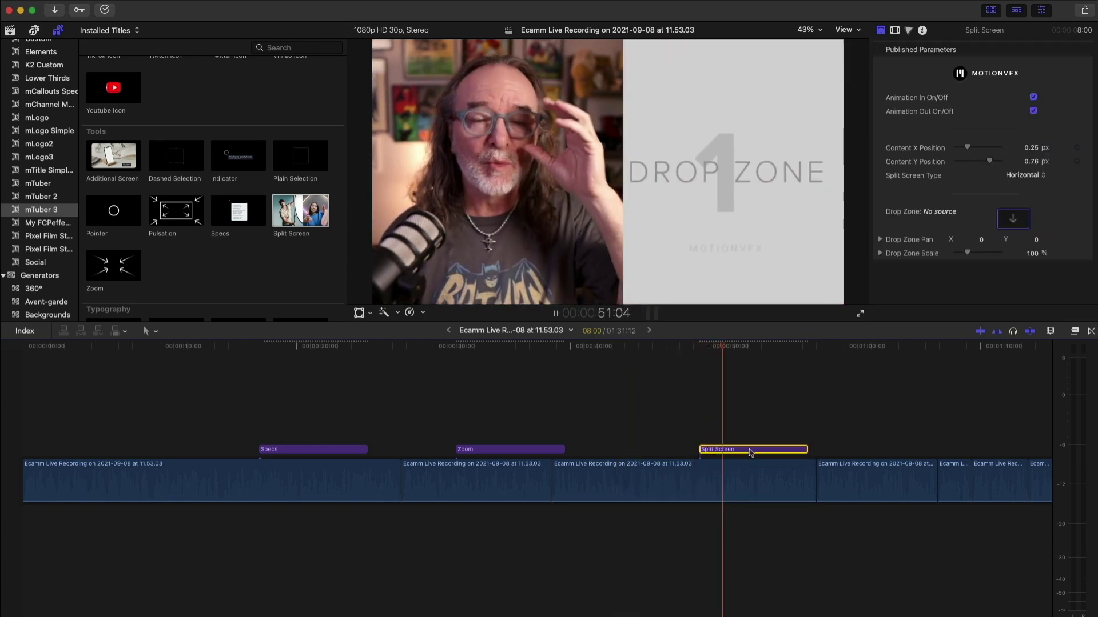
{"action": "key", "text": "space"}
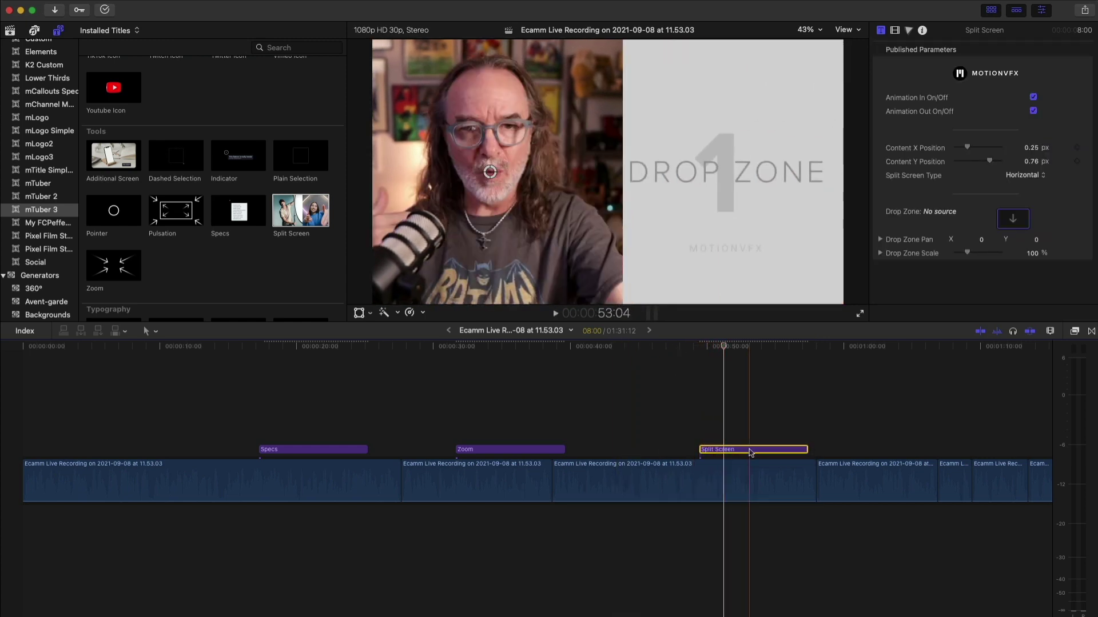
Fill the Split Screen title's drop zone with the "me head side" clip from the event library
{"action": "left_click", "coordinate": [16, 39]}
{"action": "left_click", "coordinate": [117, 146]}
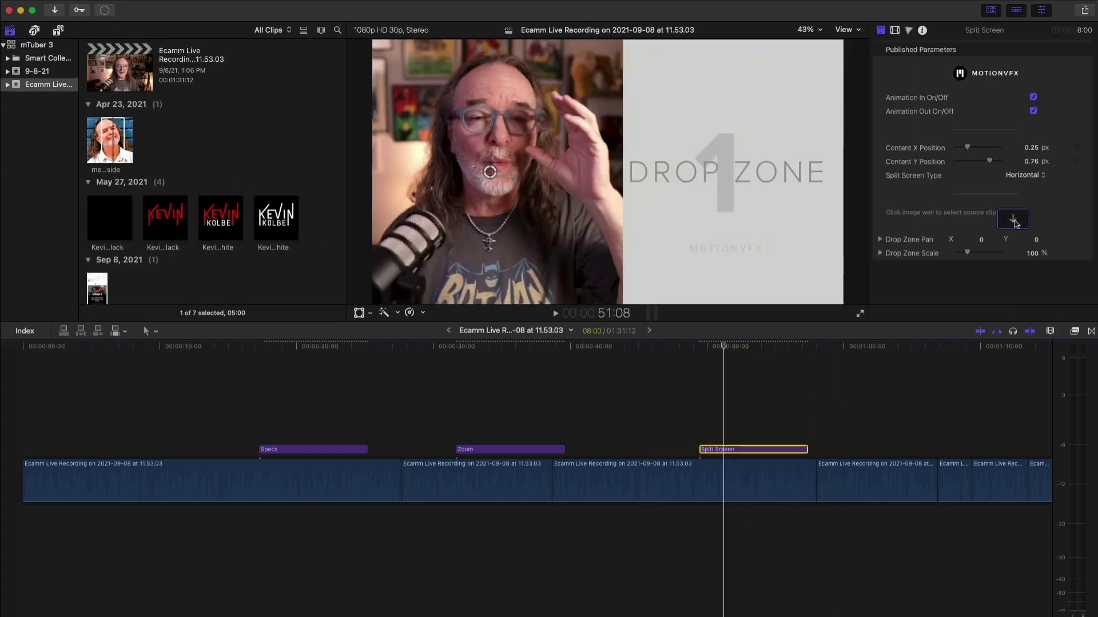
{"action": "left_click", "coordinate": [1015, 222]}
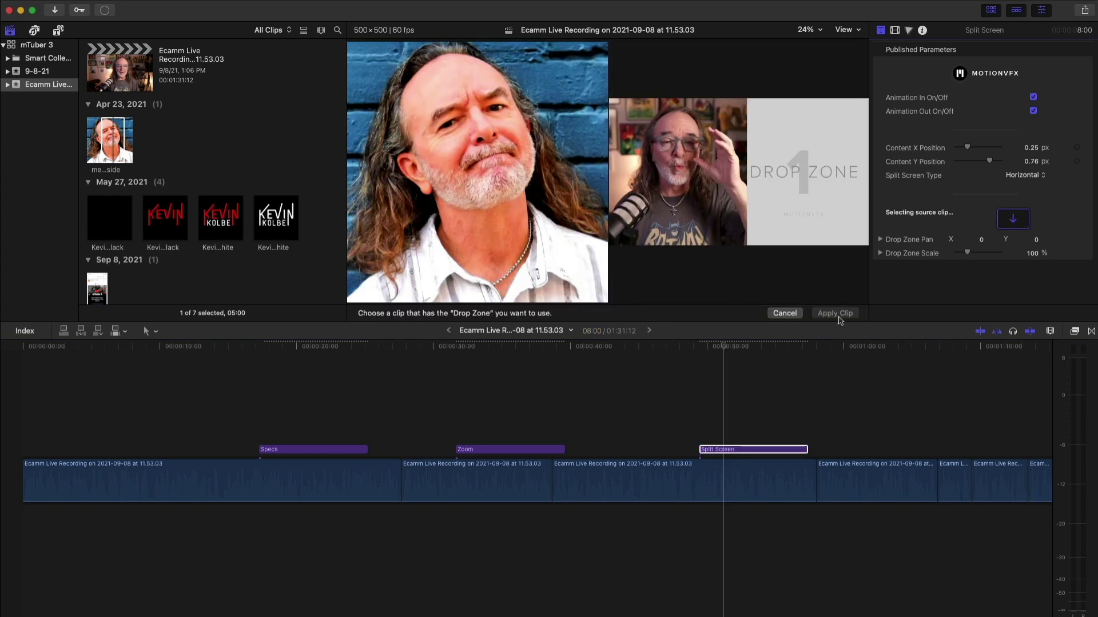
{"action": "left_click", "coordinate": [127, 147]}
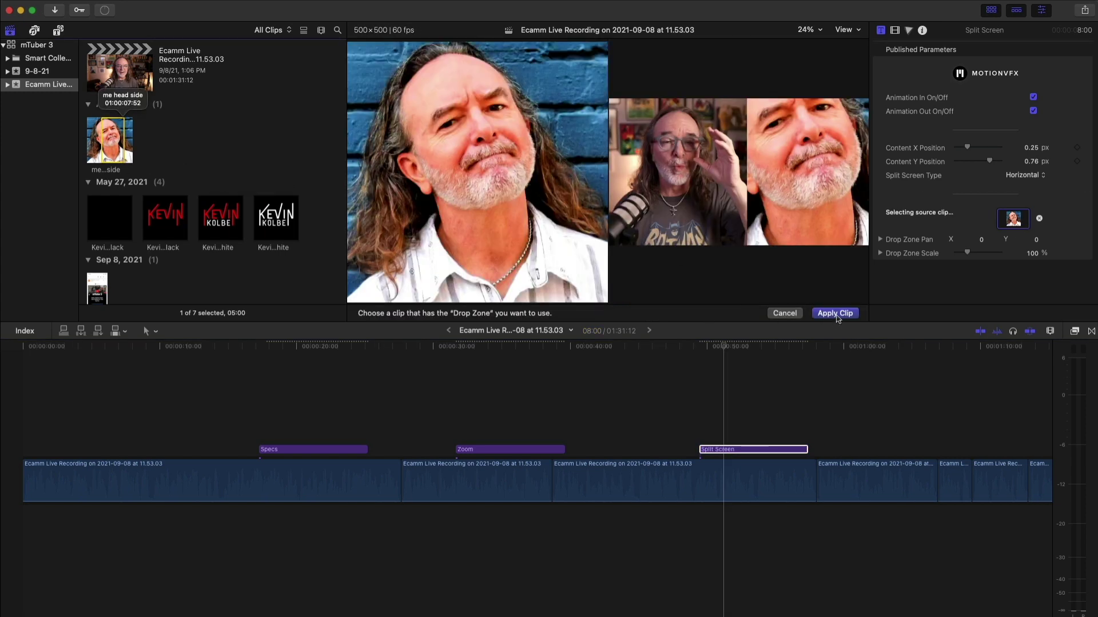
{"action": "left_click", "coordinate": [835, 314]}
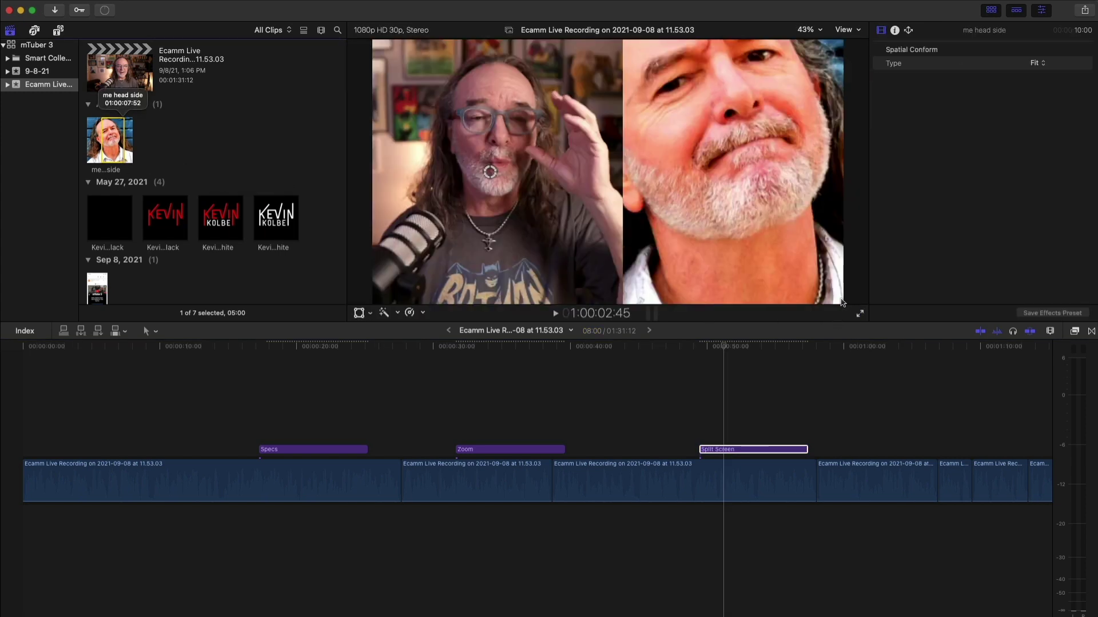
Set the Split Screen title's Drop Zone Scale to 48% and play back the title from just before it starts
{"action": "left_click", "coordinate": [778, 185]}
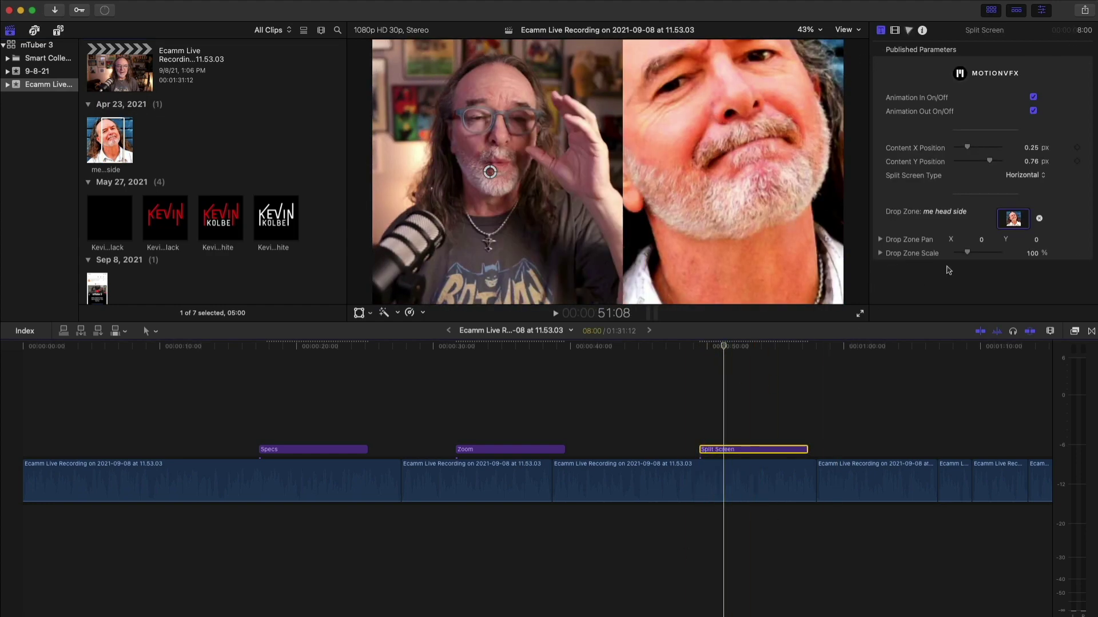
{"action": "left_click_drag", "start_coordinate": [968, 259], "coordinate": [961, 257]}
{"action": "left_click_drag", "start_coordinate": [725, 352], "coordinate": [690, 352]}
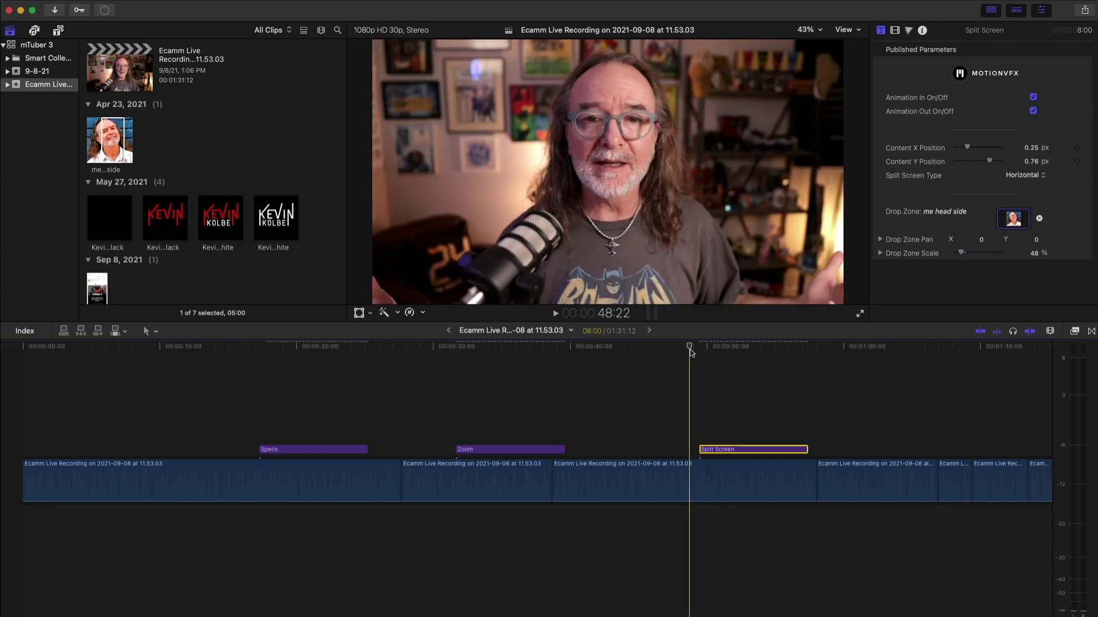
{"action": "key", "text": "space"}
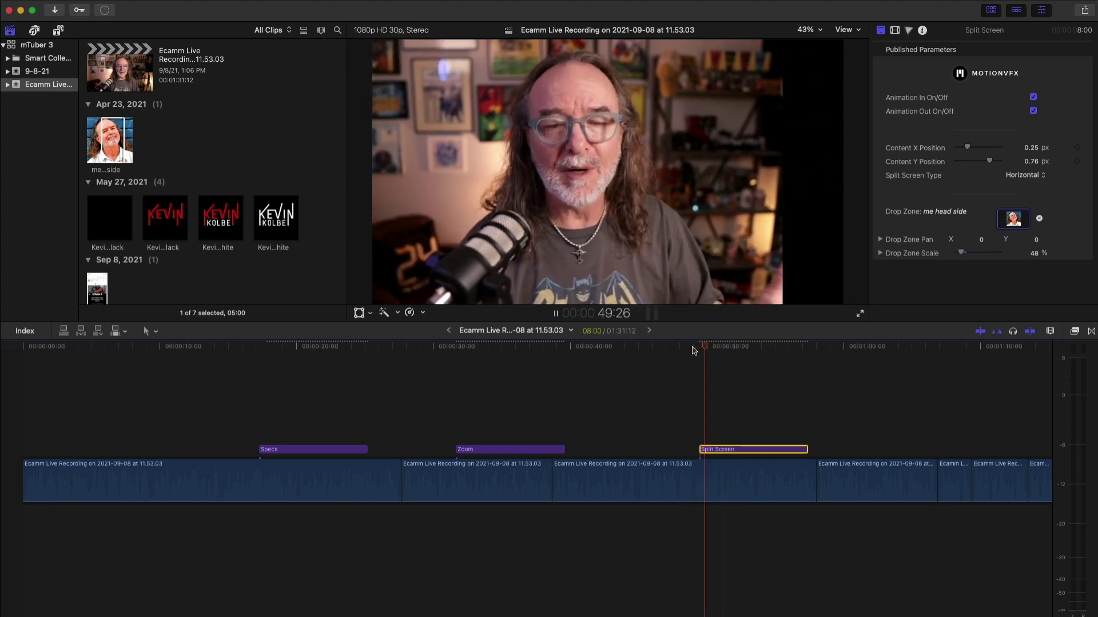
{"action": "key", "text": "space"}
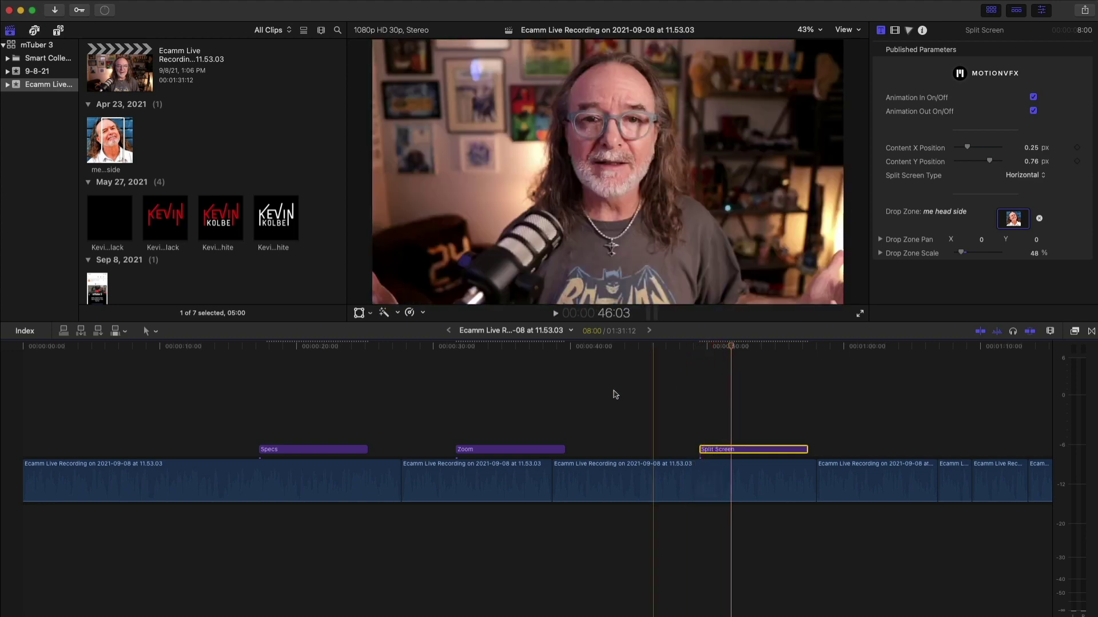
Connect the Typography 01 through Typography 12 titles end to end above the recording, starting at about 4.5 seconds
{"action": "left_click", "coordinate": [58, 29]}
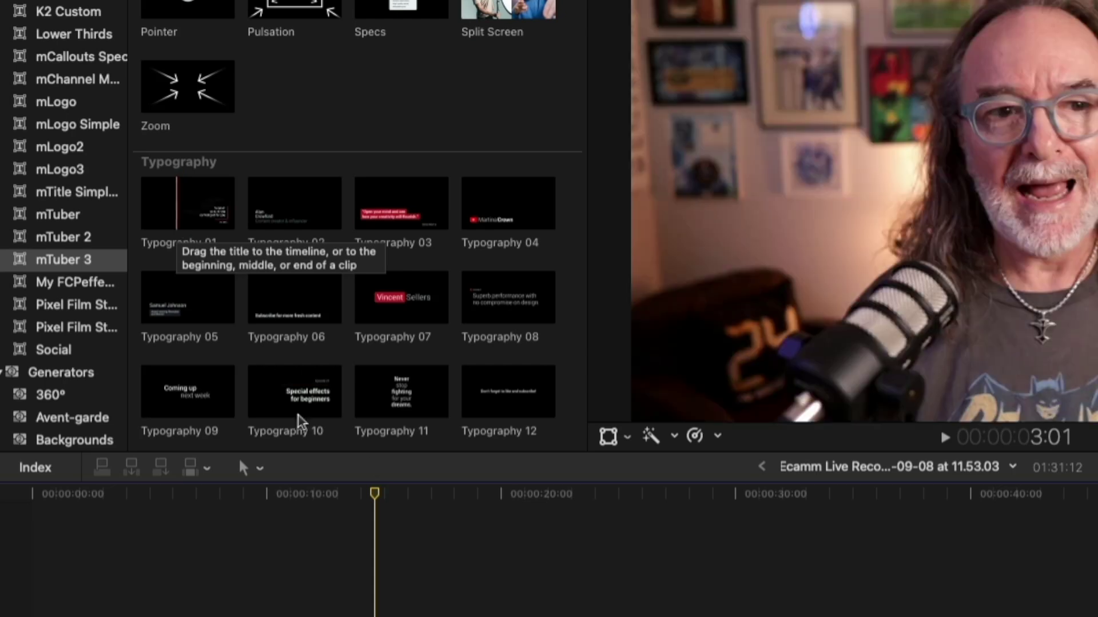
{"action": "left_click_drag", "start_coordinate": [385, 495], "coordinate": [143, 496]}
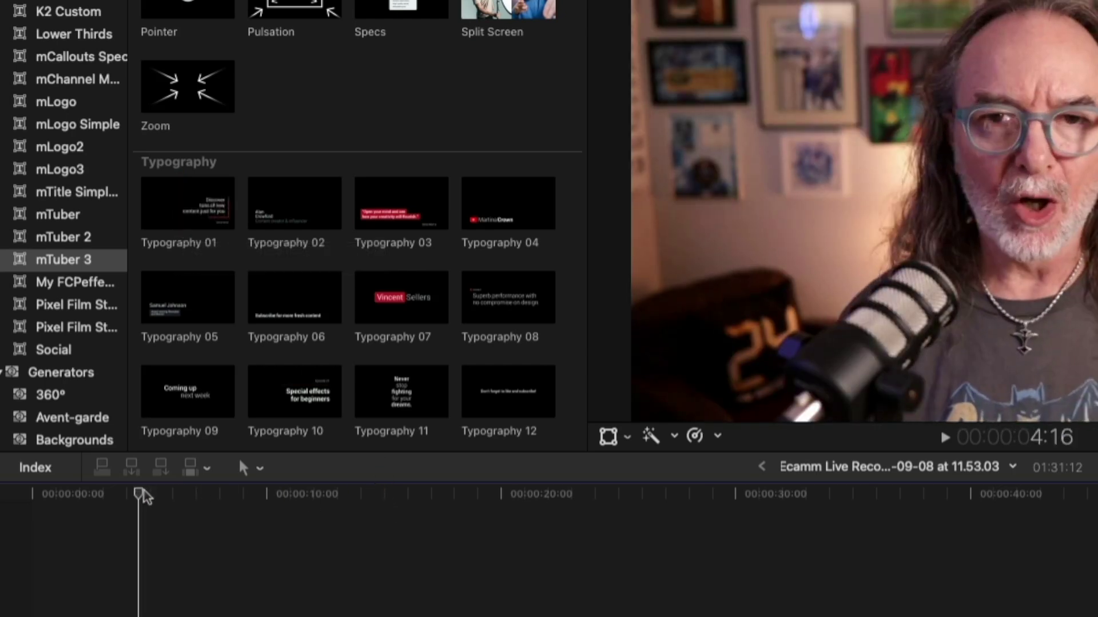
{"action": "left_click", "coordinate": [175, 229]}
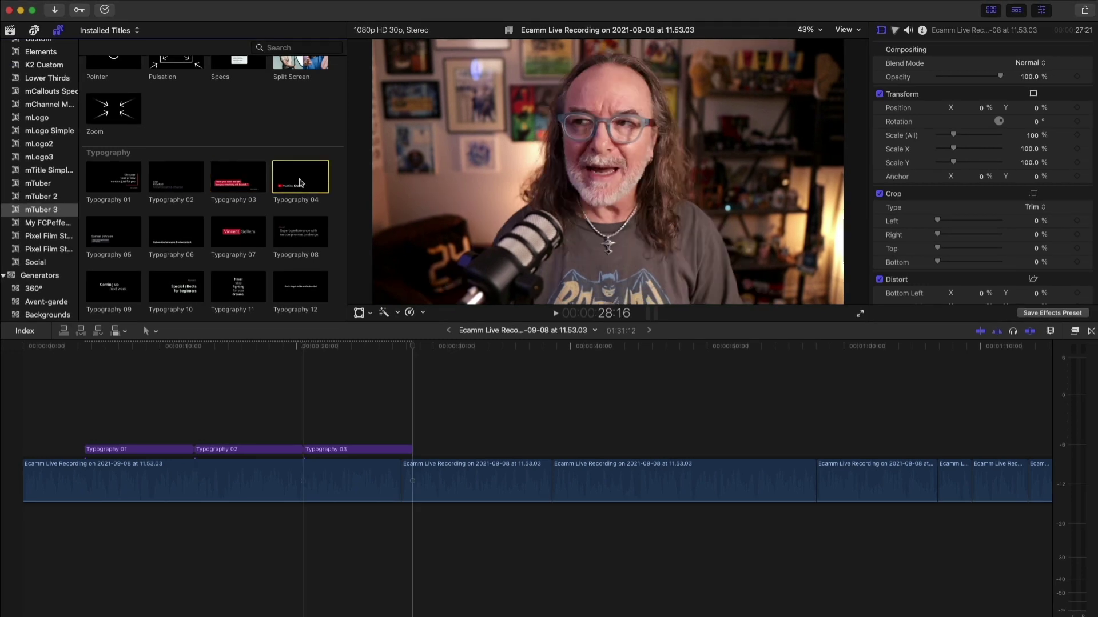
{"action": "key", "text": "q"}
{"action": "left_click", "coordinate": [106, 237]}
{"action": "key", "text": "q"}
{"action": "left_click", "coordinate": [165, 240]}
{"action": "key", "text": "q"}
{"action": "left_click", "coordinate": [234, 238]}
{"action": "key", "text": "q"}
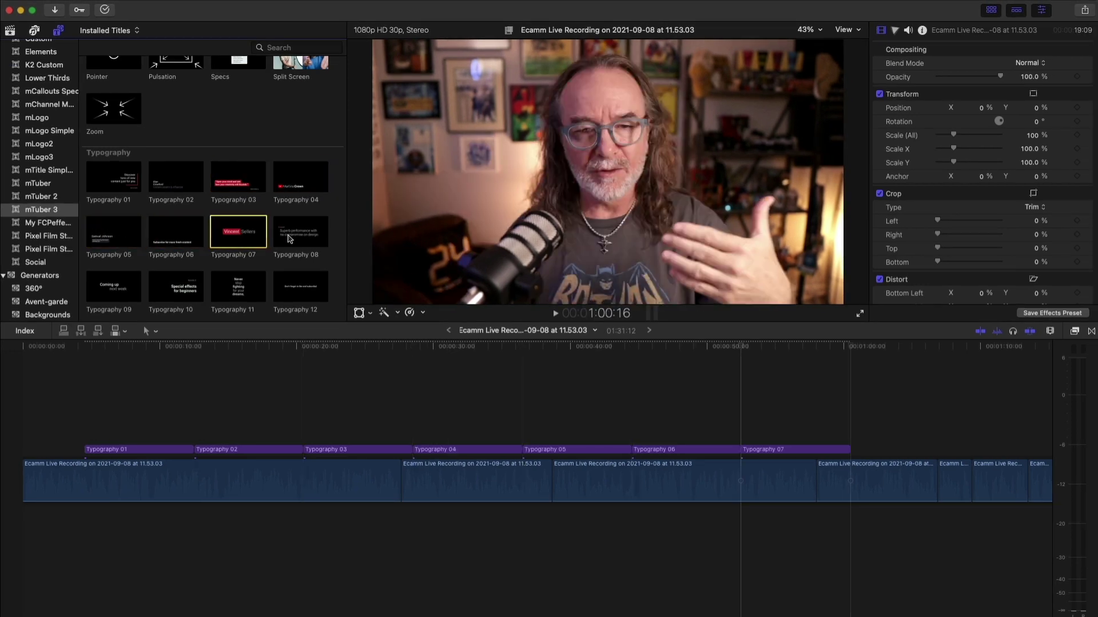
{"action": "left_click", "coordinate": [288, 239]}
{"action": "key", "text": "q"}
{"action": "left_click", "coordinate": [119, 288]}
{"action": "key", "text": "q"}
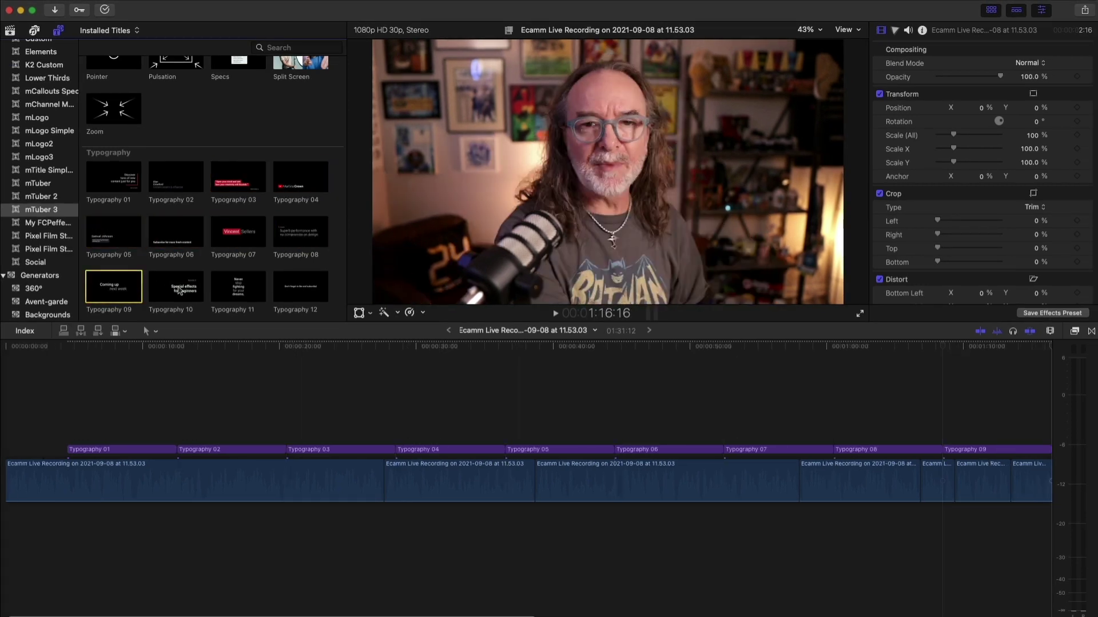
{"action": "left_click", "coordinate": [181, 291]}
{"action": "key", "text": "q"}
{"action": "left_click", "coordinate": [229, 293]}
{"action": "key", "text": "q"}
{"action": "left_click", "coordinate": [297, 293]}
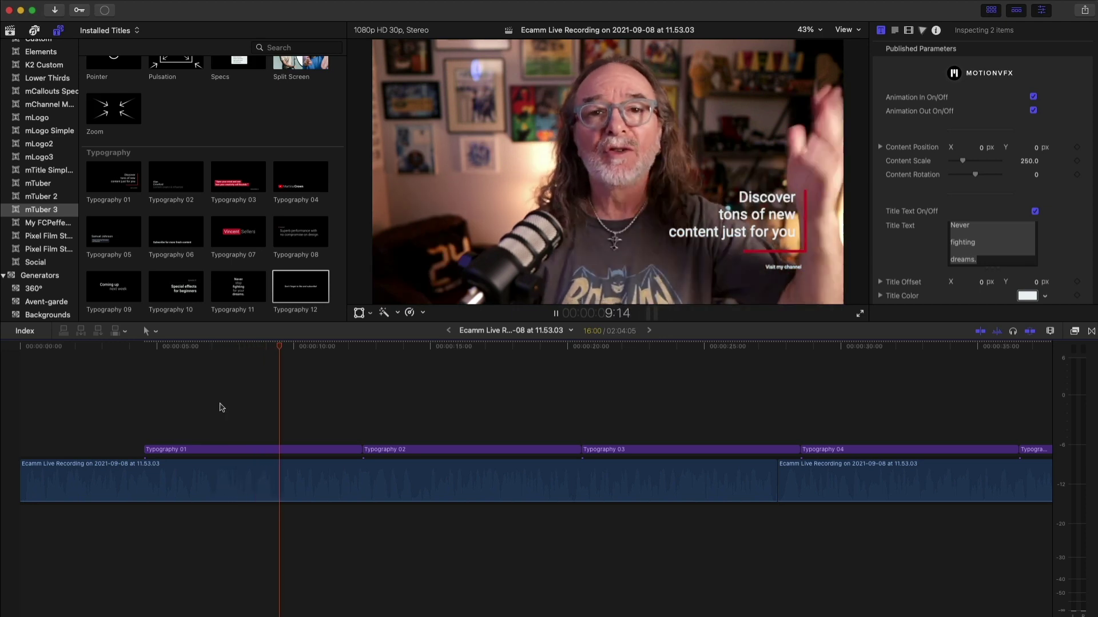
Play through the Typography 01, 02 and 03 titles to preview their text animations
{"action": "left_click", "coordinate": [382, 406]}
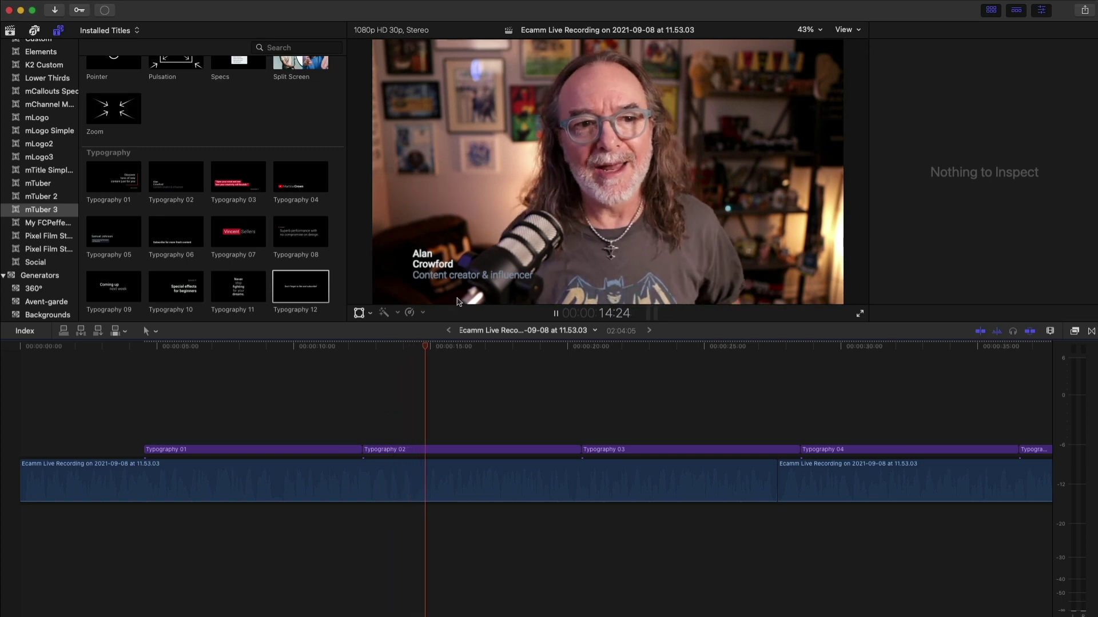
{"action": "key", "text": "space"}
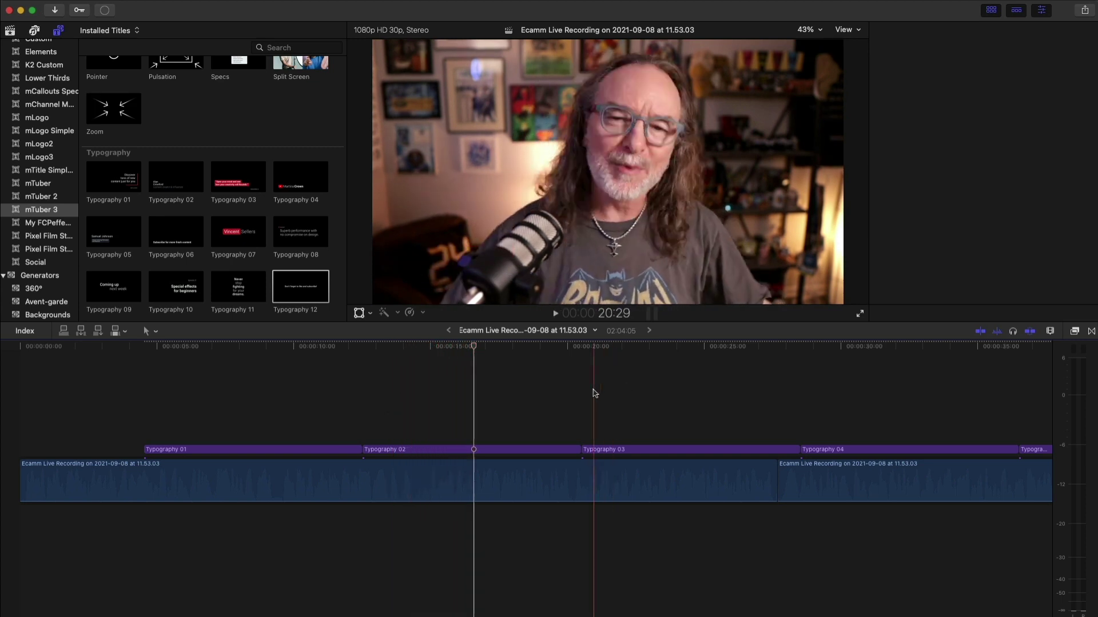
{"action": "key", "text": "space"}
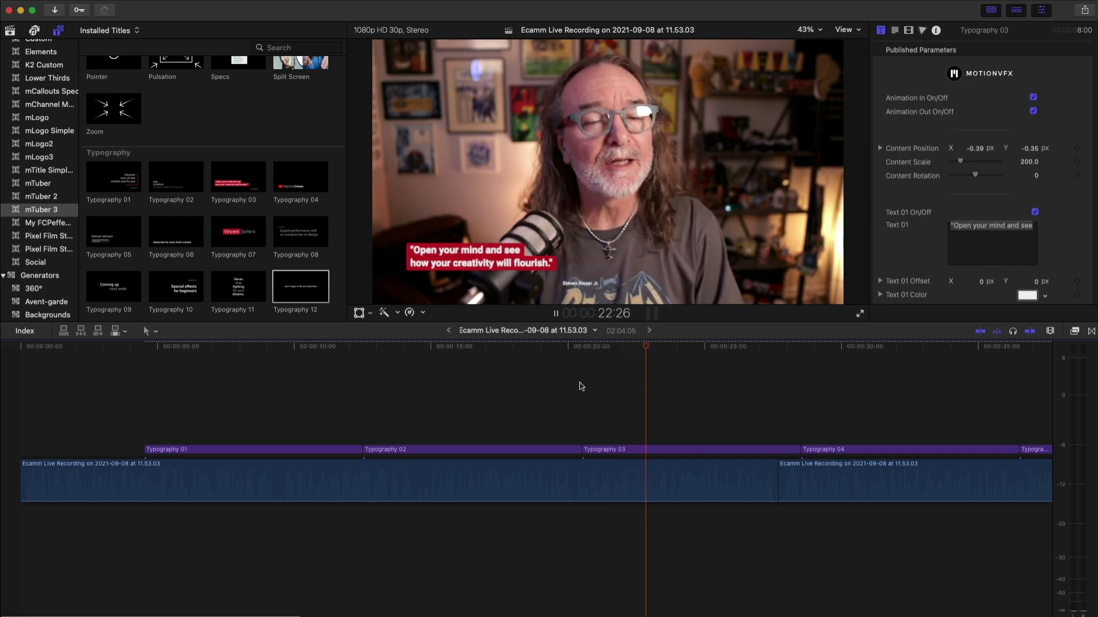
Change the Typography 03 title's Bar Color to blue
{"action": "key", "text": "space"}
{"action": "left_click", "coordinate": [614, 450]}
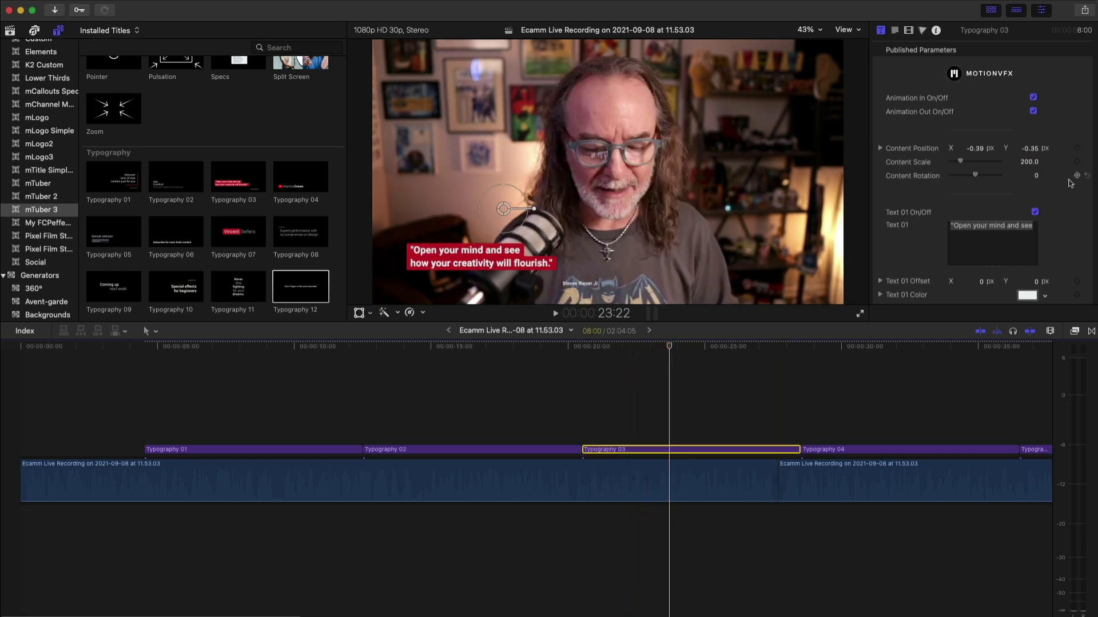
{"action": "scroll", "coordinate": [1070, 183], "scroll_direction": "down", "scroll_amount": 10}
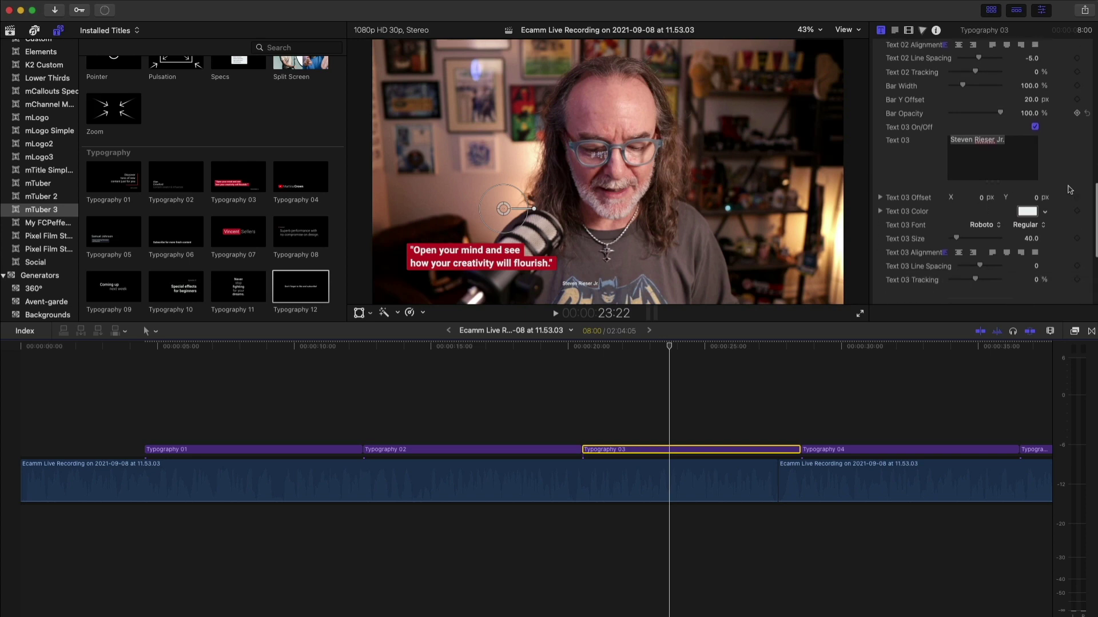
{"action": "scroll", "coordinate": [1070, 190], "scroll_direction": "down", "scroll_amount": 5}
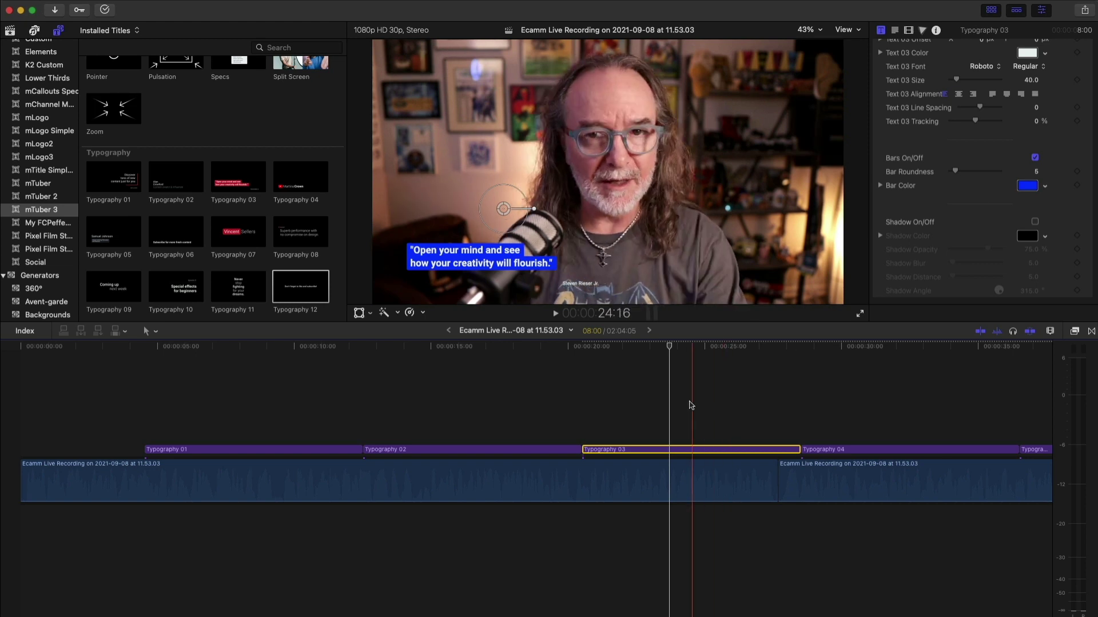
Play through the Typography 04, 05, 06 and 07 titles to preview their text animations
{"action": "left_click_drag", "start_coordinate": [669, 348], "coordinate": [799, 350]}
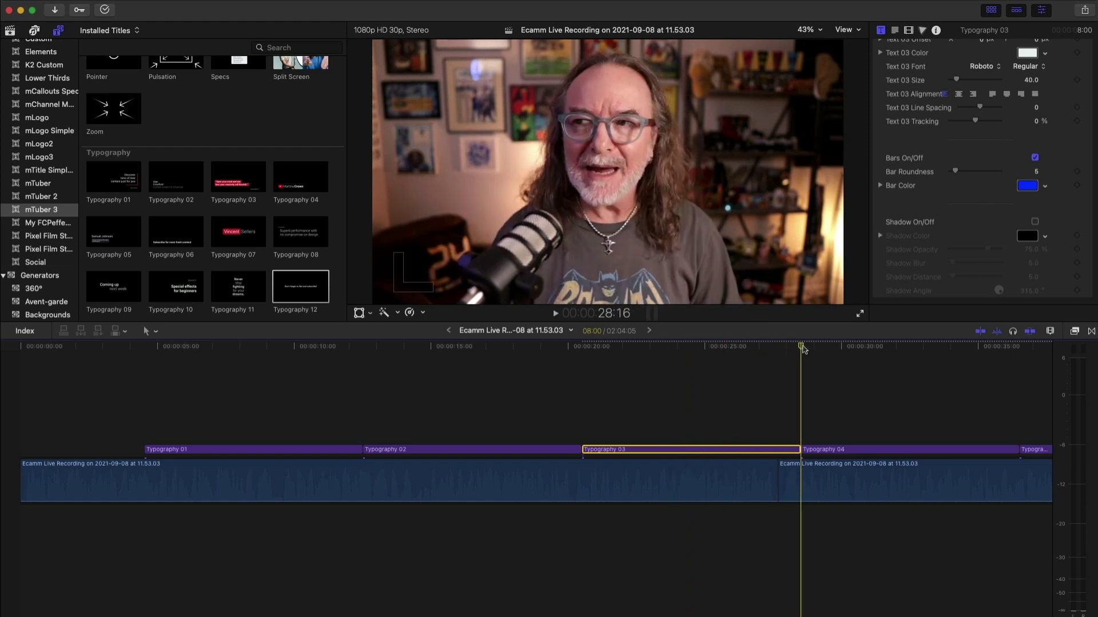
{"action": "key", "text": "space"}
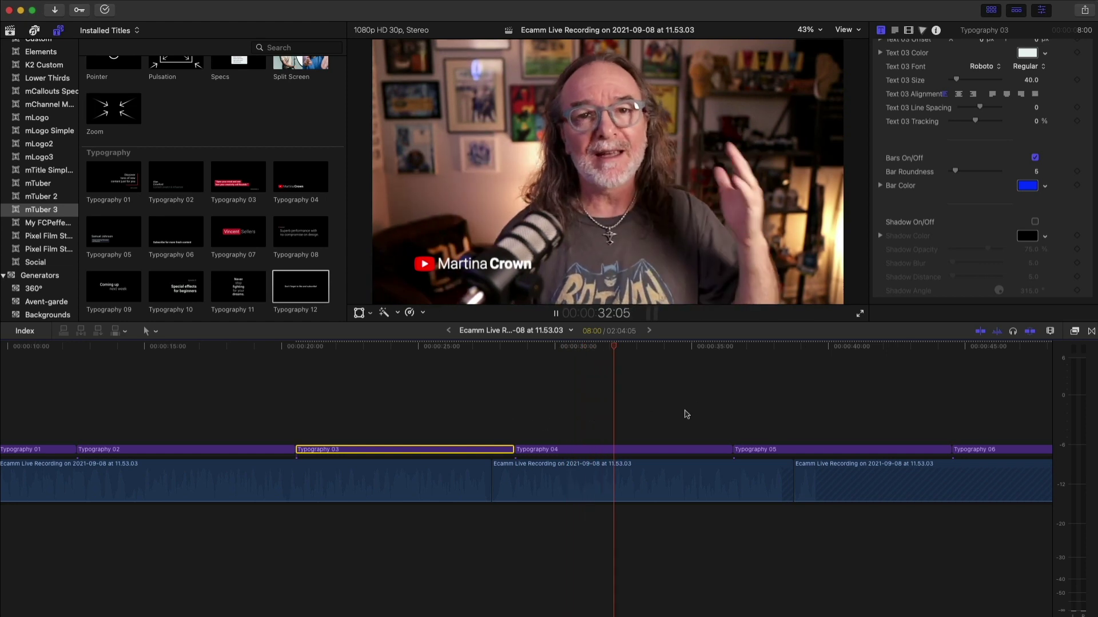
{"action": "left_click", "coordinate": [730, 369]}
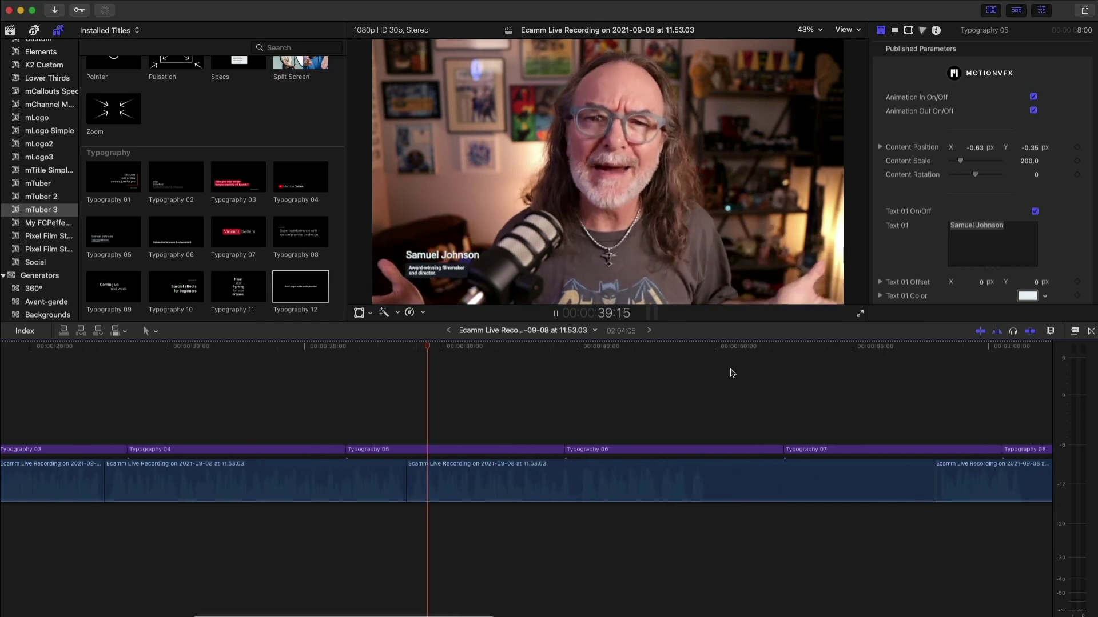
{"action": "left_click", "coordinate": [541, 384]}
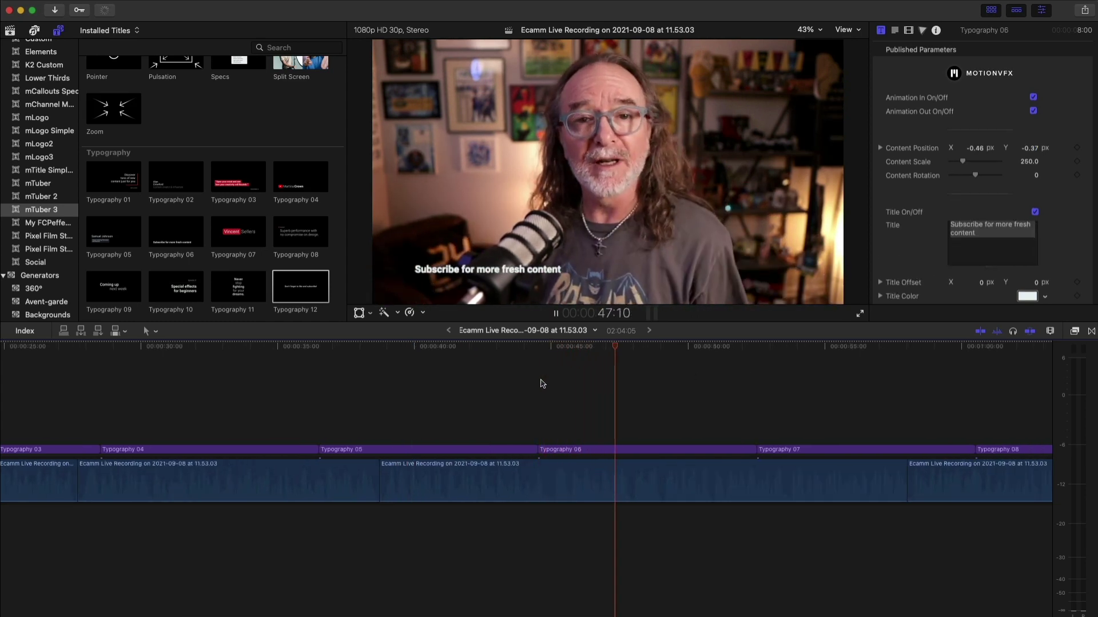
{"action": "scroll", "coordinate": [703, 380], "scroll_direction": "right", "scroll_amount": 5}
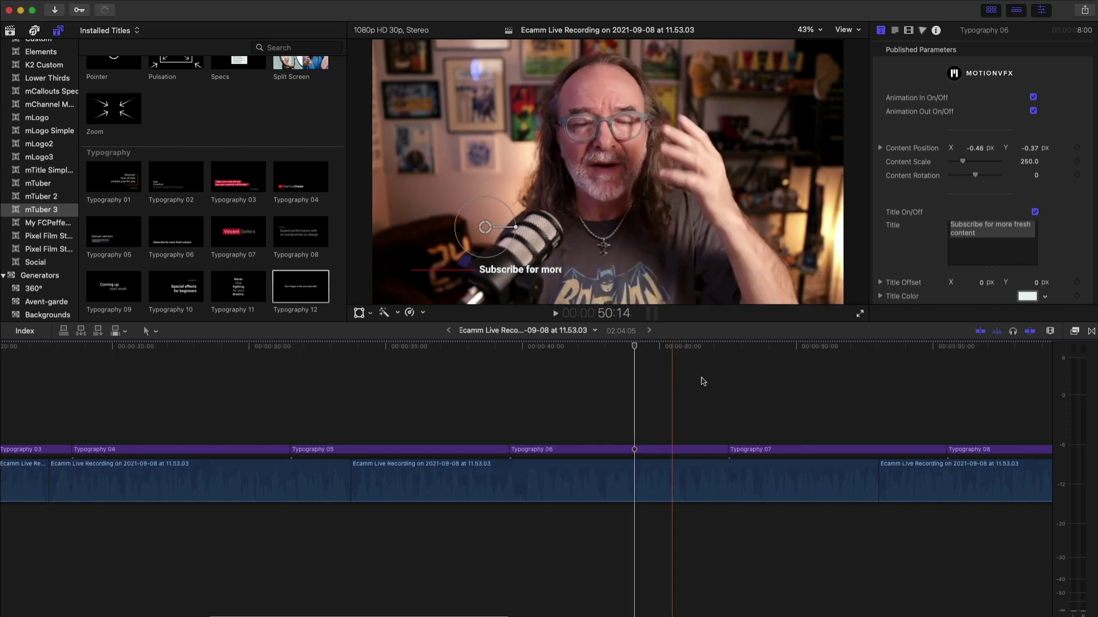
{"action": "left_click", "coordinate": [640, 369]}
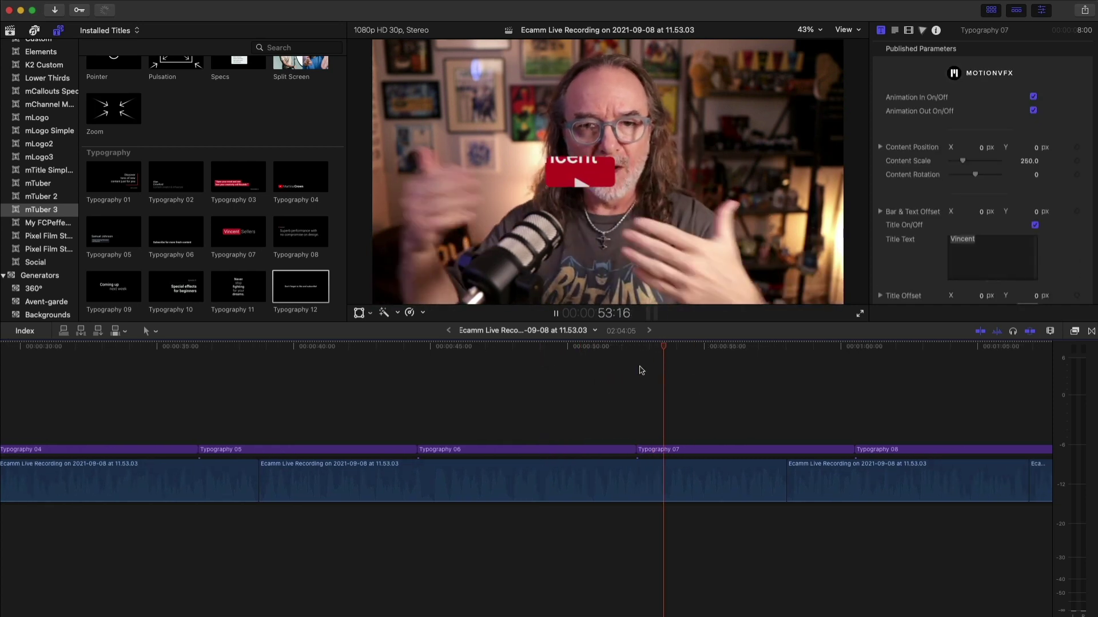
Set the Typography 07 title's Content Scale to 315 and enter a first name as its title text and a last name as its subtitle
{"action": "left_click", "coordinate": [663, 350]}
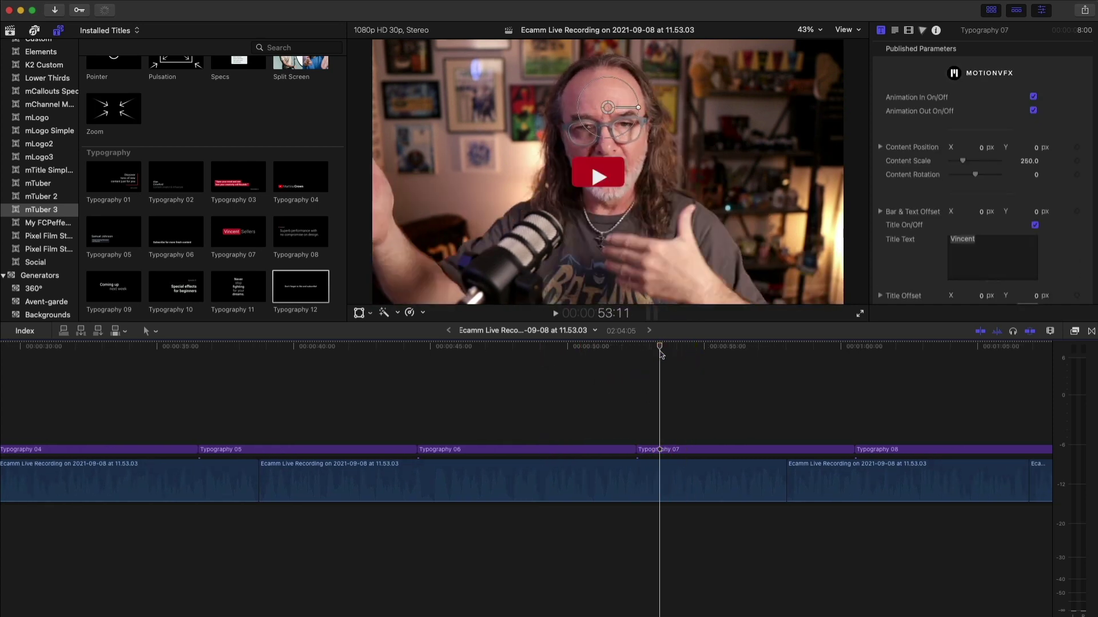
{"action": "left_click", "coordinate": [714, 450]}
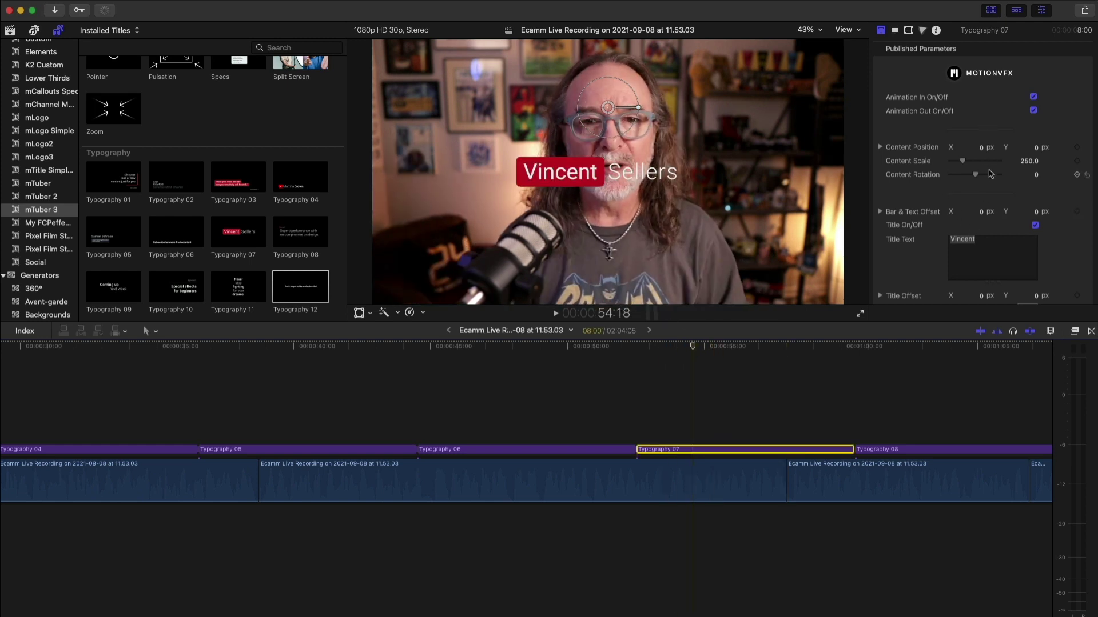
{"action": "left_click_drag", "start_coordinate": [963, 163], "coordinate": [967, 163]}
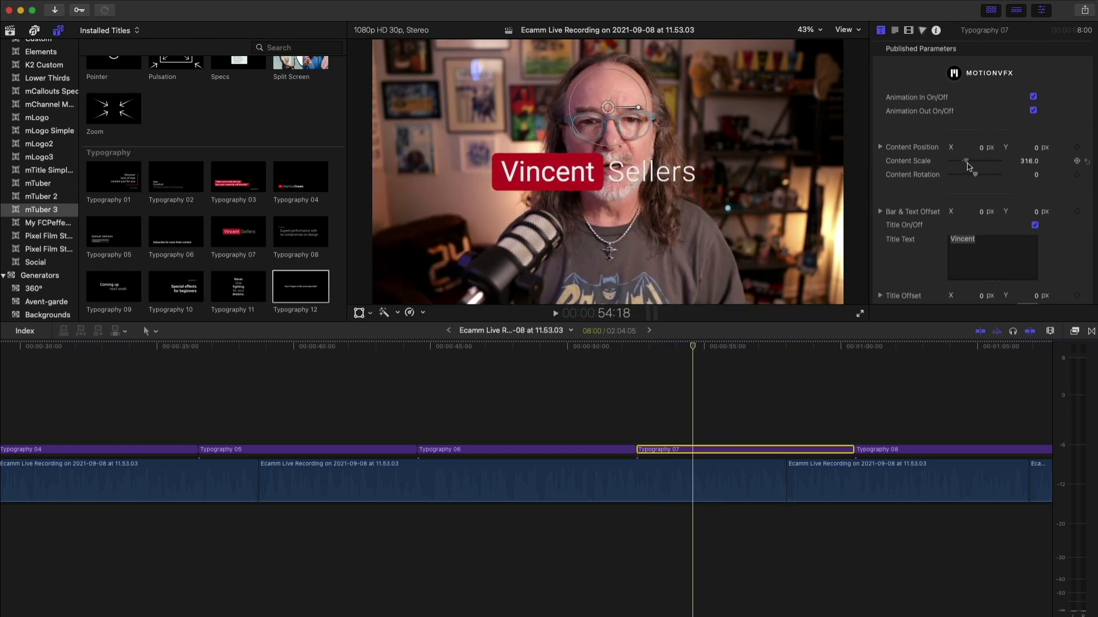
{"action": "double_click", "coordinate": [985, 244]}
{"action": "type", "text": "Kevin"}
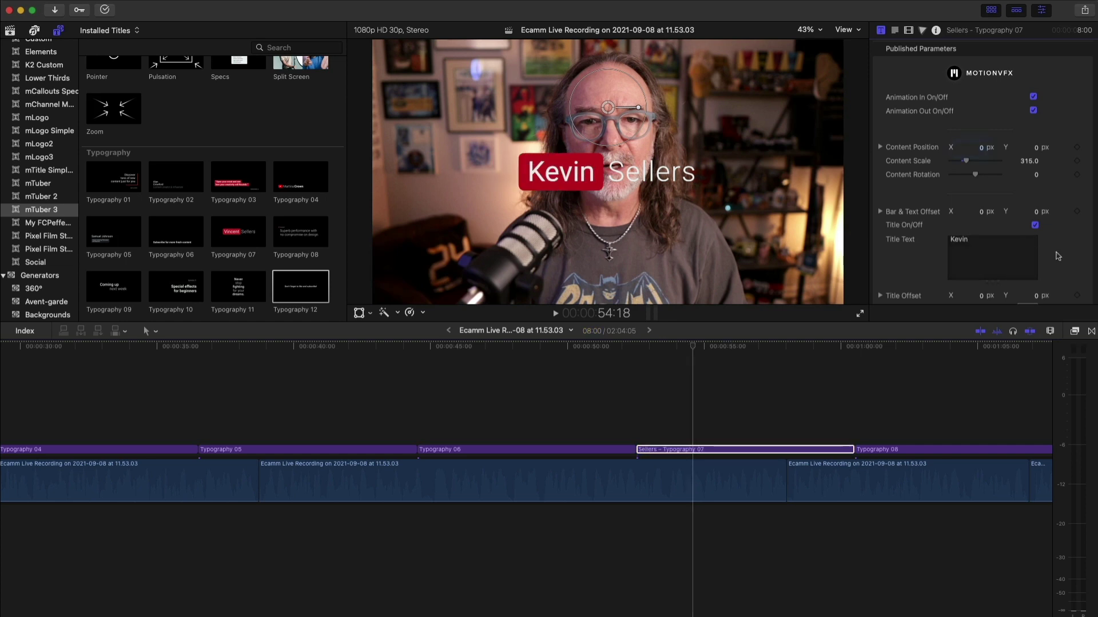
{"action": "scroll", "coordinate": [1041, 246], "scroll_direction": "down", "scroll_amount": 7}
{"action": "double_click", "coordinate": [1009, 228]}
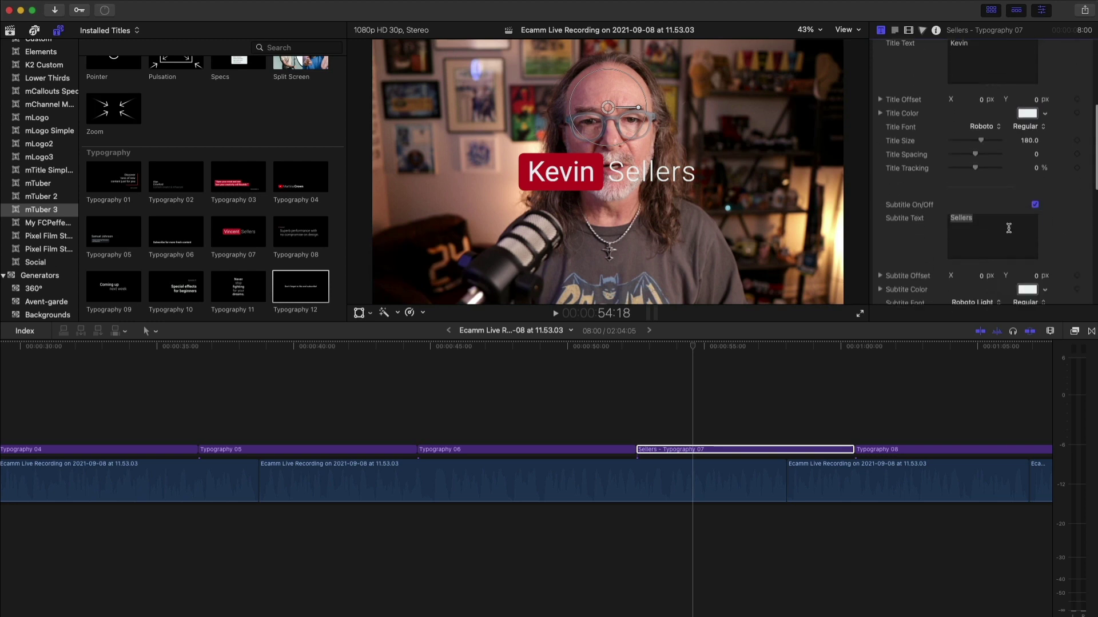
{"action": "type", "text": "Kolbe"}
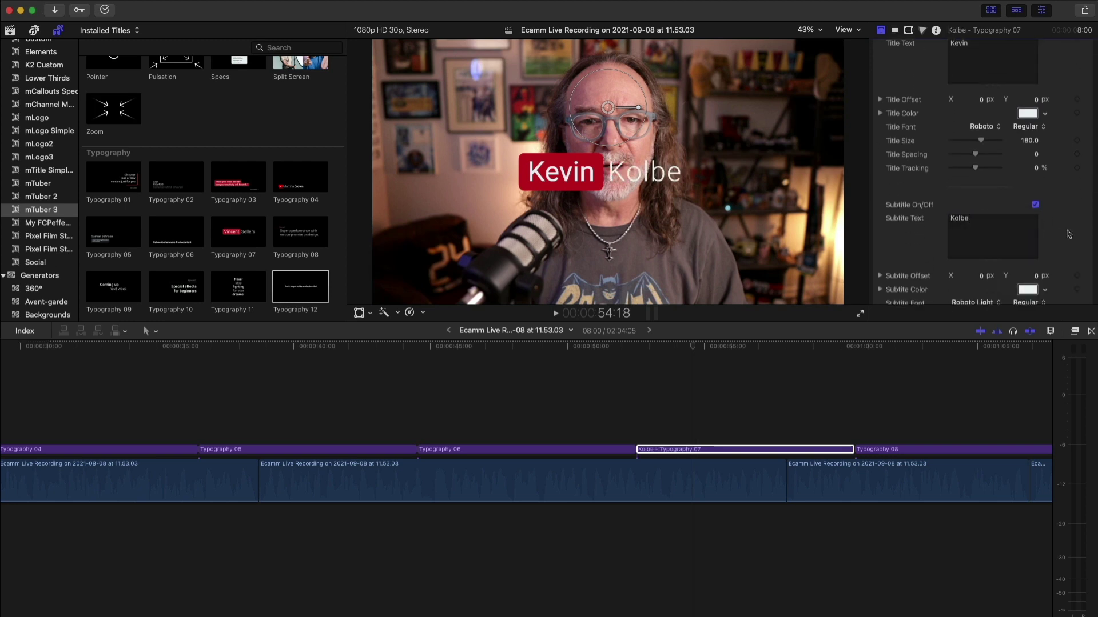
{"action": "scroll", "coordinate": [1024, 252], "scroll_direction": "down", "scroll_amount": 2}
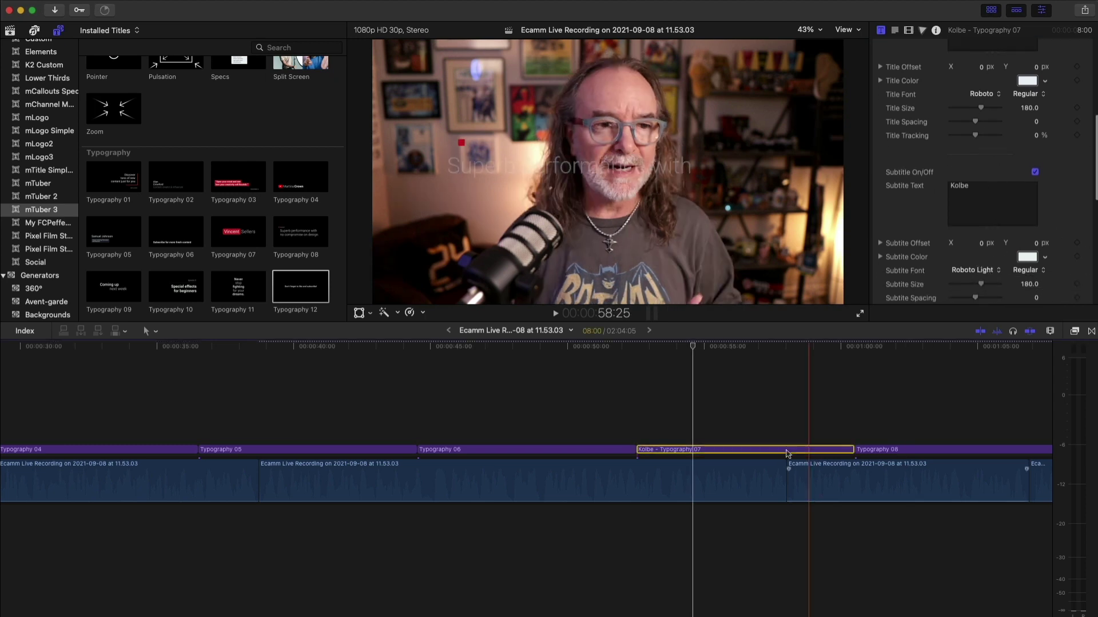
Move the Typography 06 and Typography 08 titles away from Typography 07 and play back Typography 07 from just before it starts
{"action": "left_click", "coordinate": [642, 352]}
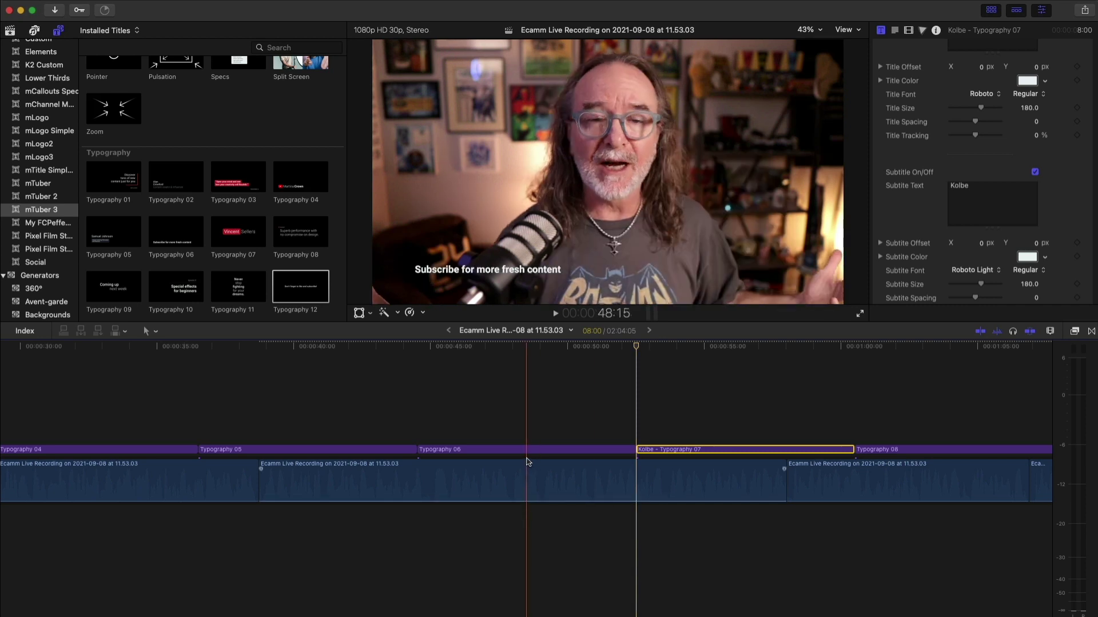
{"action": "left_click_drag", "start_coordinate": [527, 449], "coordinate": [406, 435]}
{"action": "left_click_drag", "start_coordinate": [939, 448], "coordinate": [963, 435]}
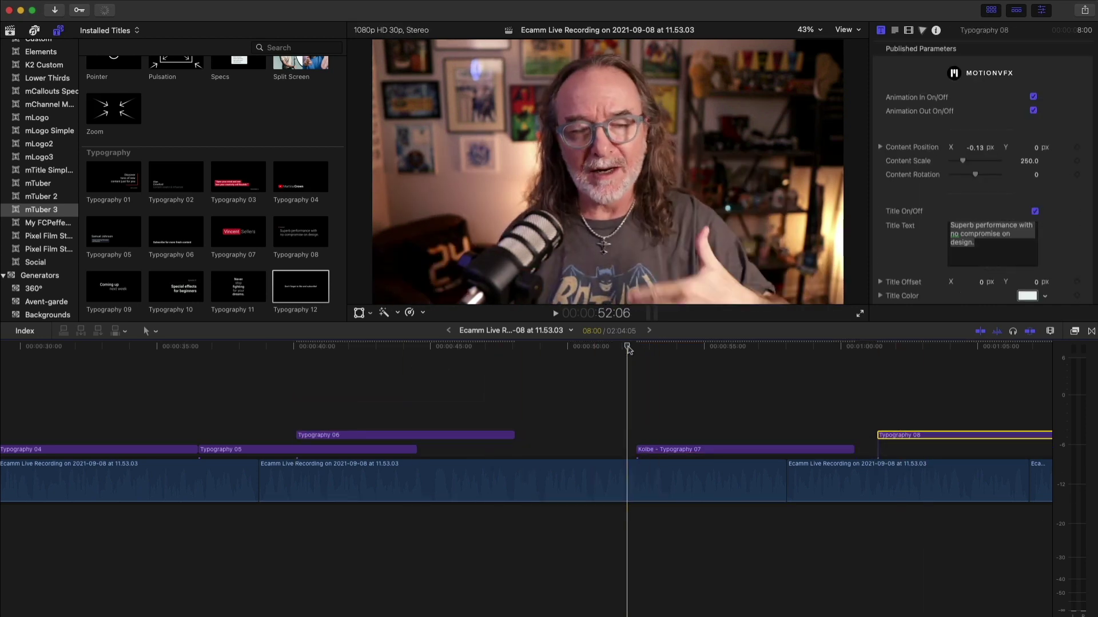
{"action": "key", "text": "space"}
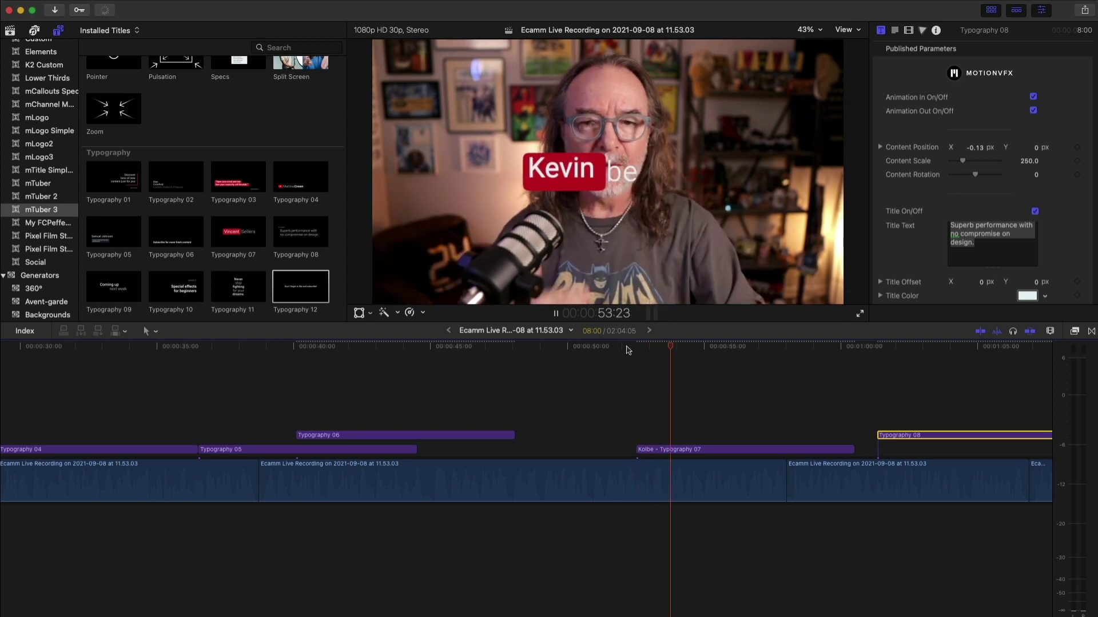
Move the Typography 07 title to the lower left of the frame, about X -0.31, Y -0.33, and set its Content Scale to 277
{"action": "left_click", "coordinate": [696, 453]}
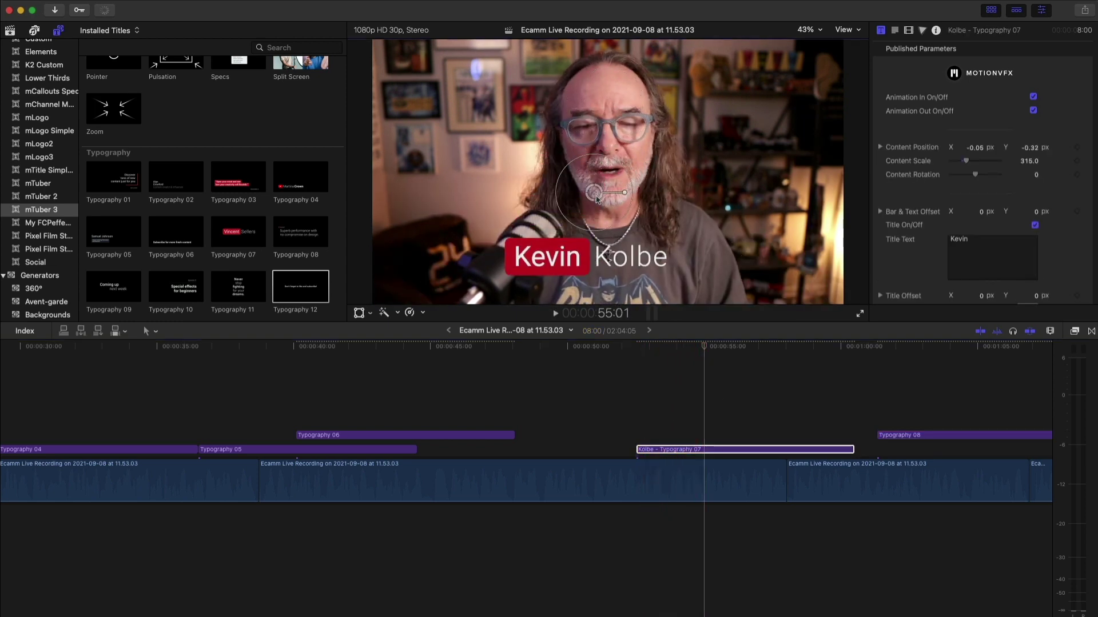
{"action": "left_click_drag", "start_coordinate": [616, 212], "coordinate": [520, 203]}
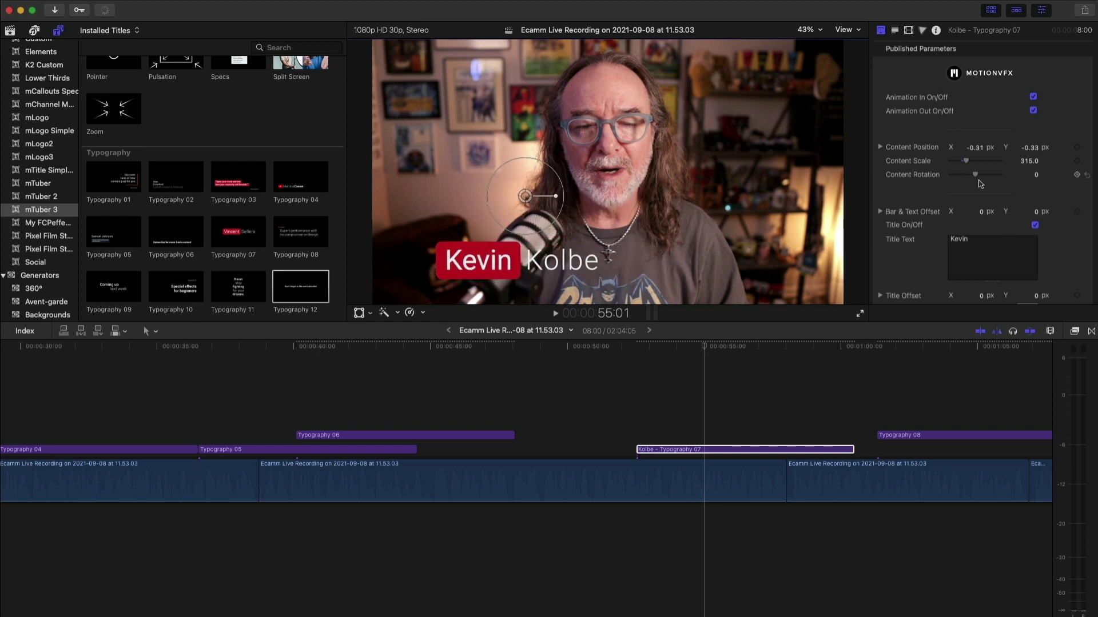
{"action": "left_click_drag", "start_coordinate": [965, 168], "coordinate": [964, 169]}
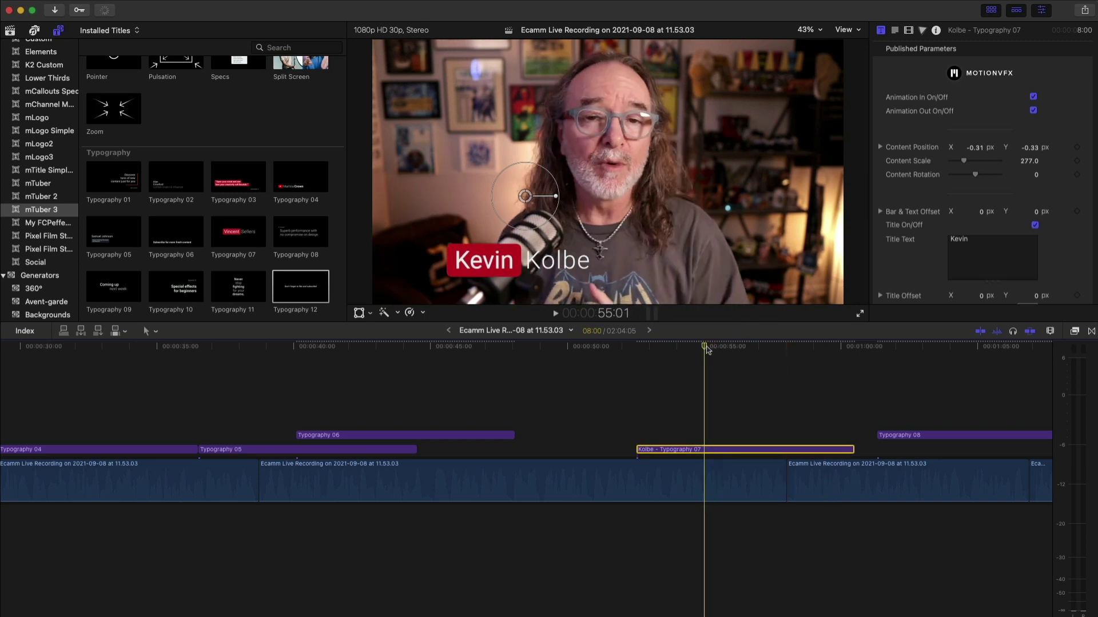
Play back the Typography 07 title from just before it starts and preview the Typography 08, 09 and 10 animations
{"action": "left_click_drag", "start_coordinate": [655, 350], "coordinate": [627, 353]}
{"action": "key", "text": "space"}
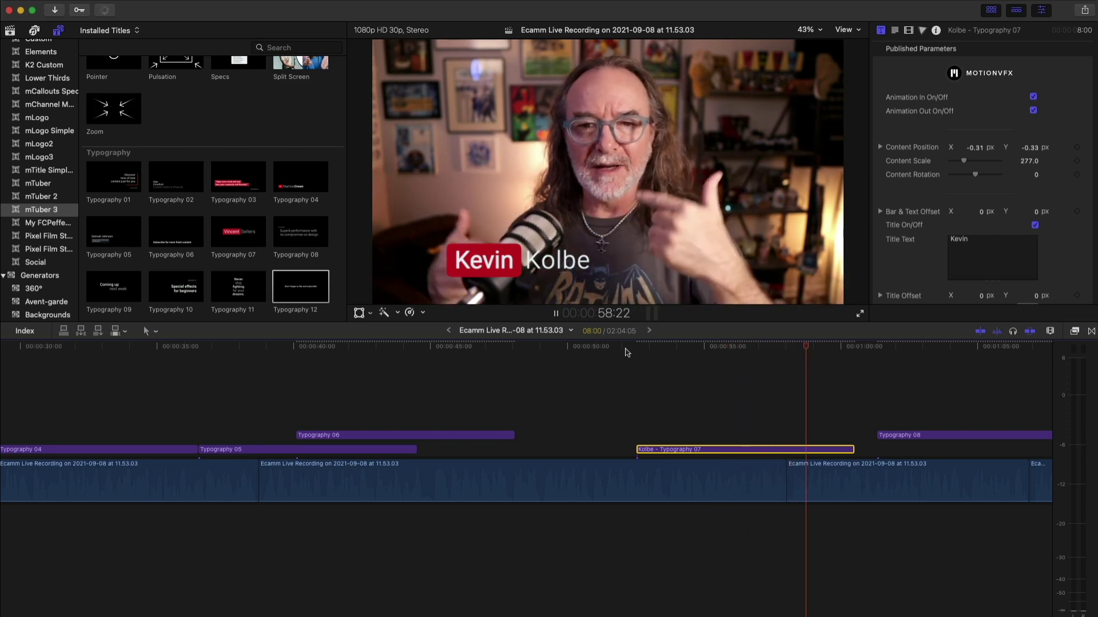
{"action": "key", "text": "space"}
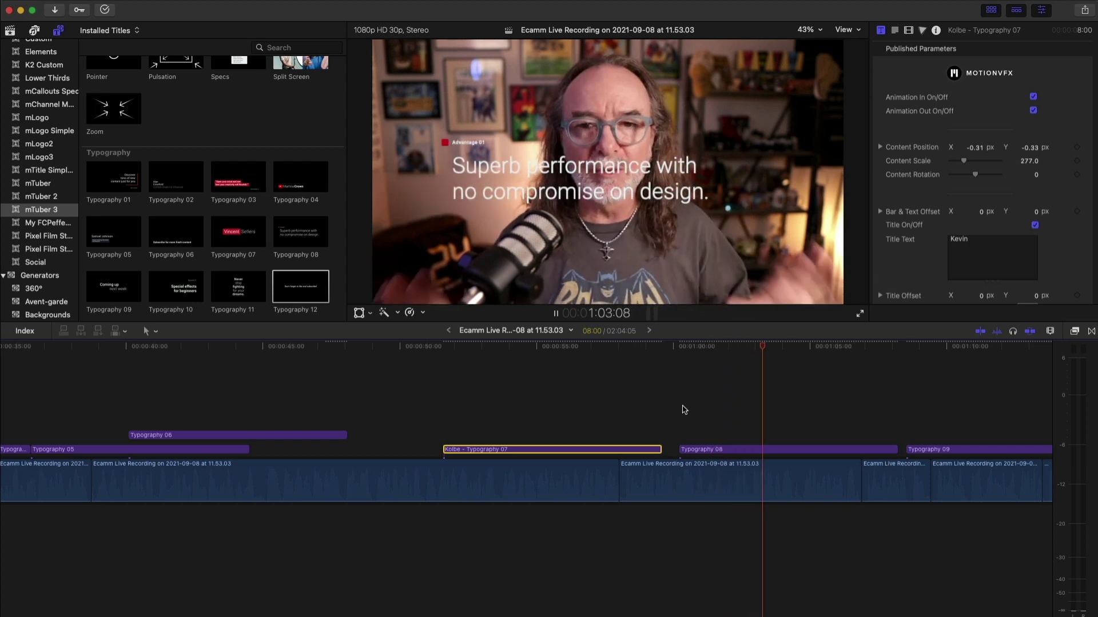
{"action": "key", "text": "space"}
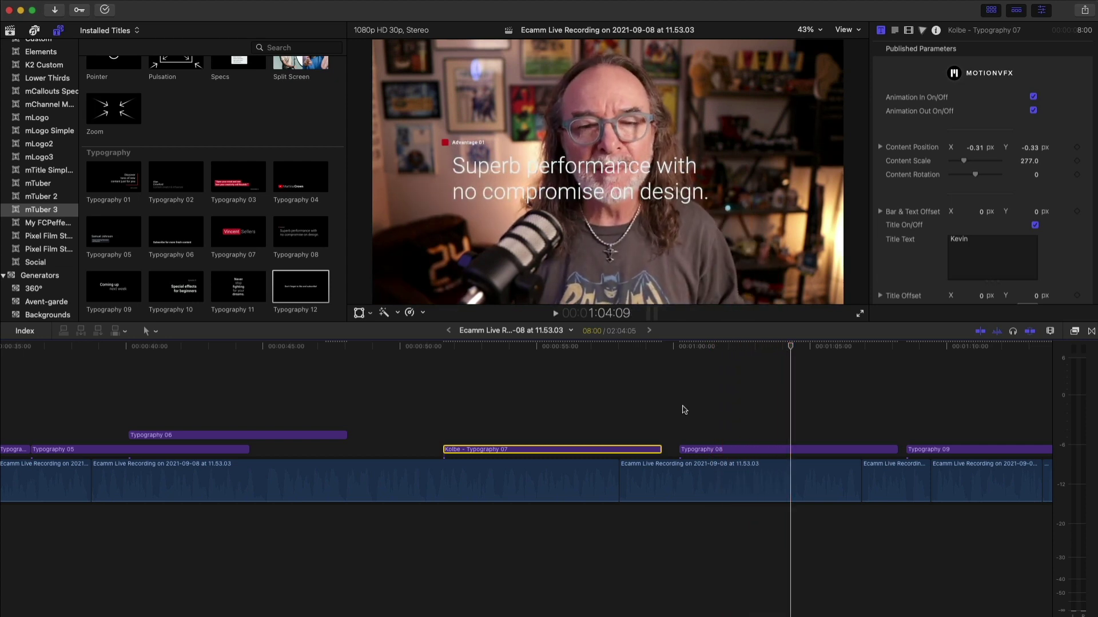
{"action": "scroll", "coordinate": [683, 409], "scroll_direction": "right", "scroll_amount": 8}
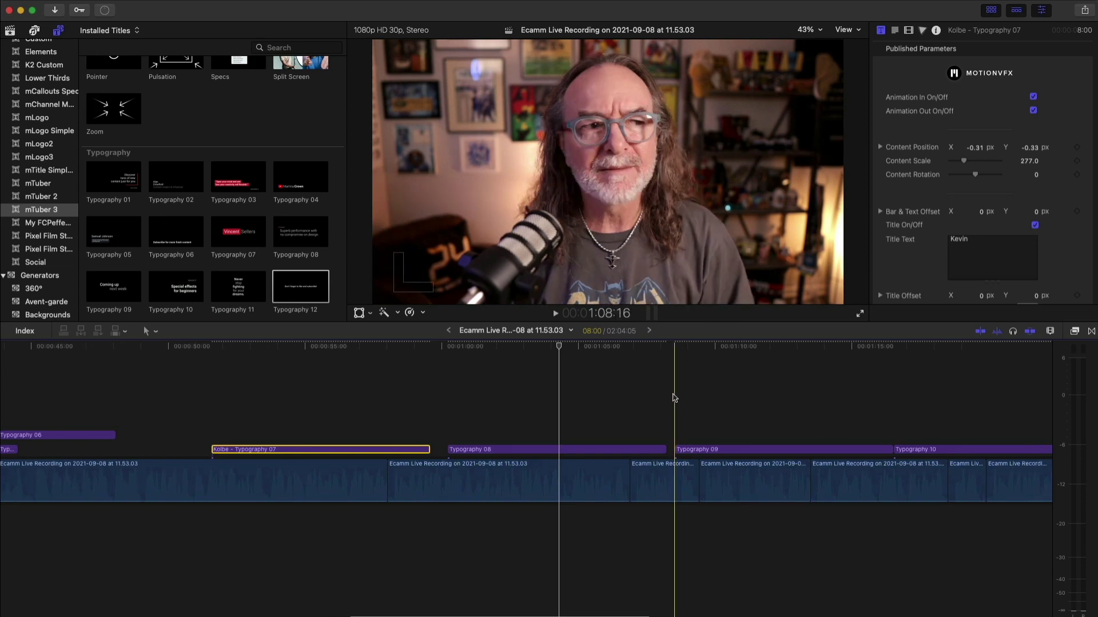
{"action": "key", "text": "space"}
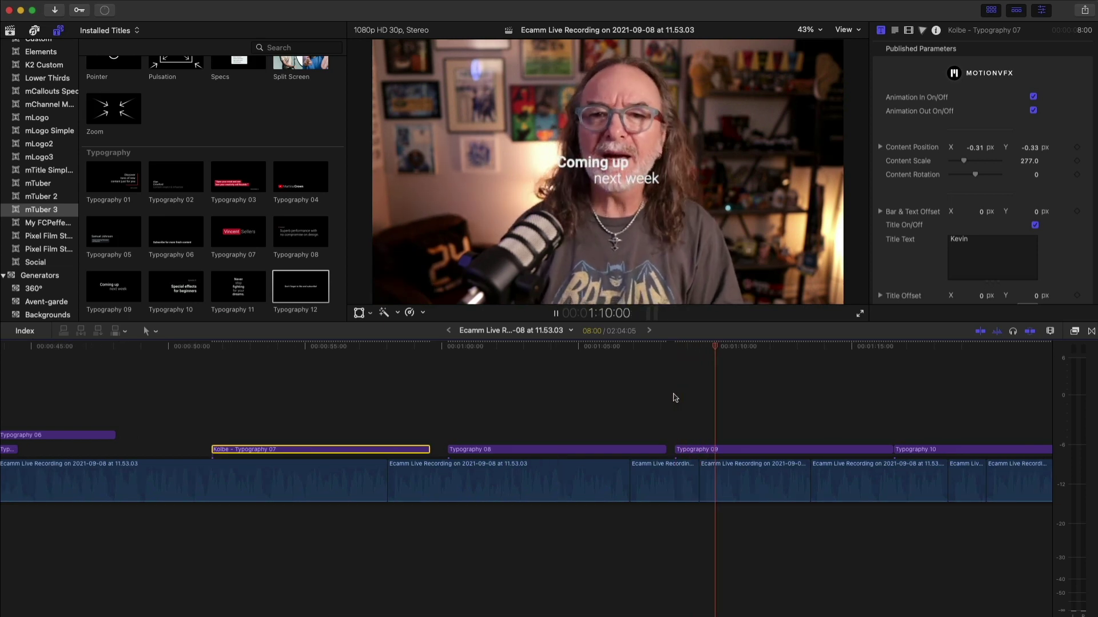
{"action": "scroll", "coordinate": [676, 397], "scroll_direction": "right", "scroll_amount": 10}
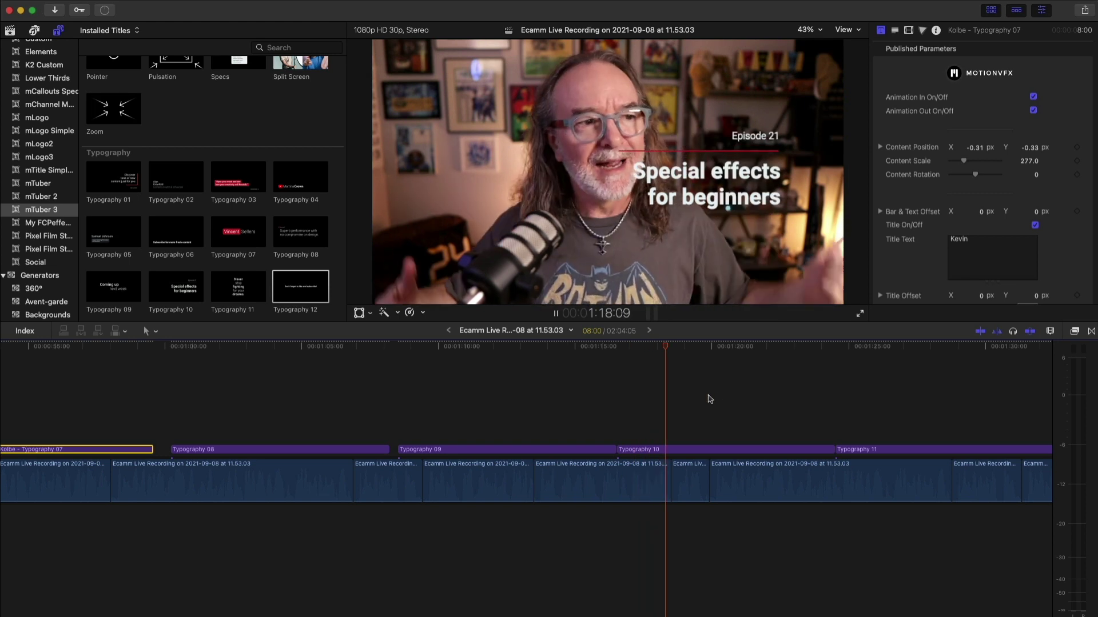
{"action": "key", "text": "space"}
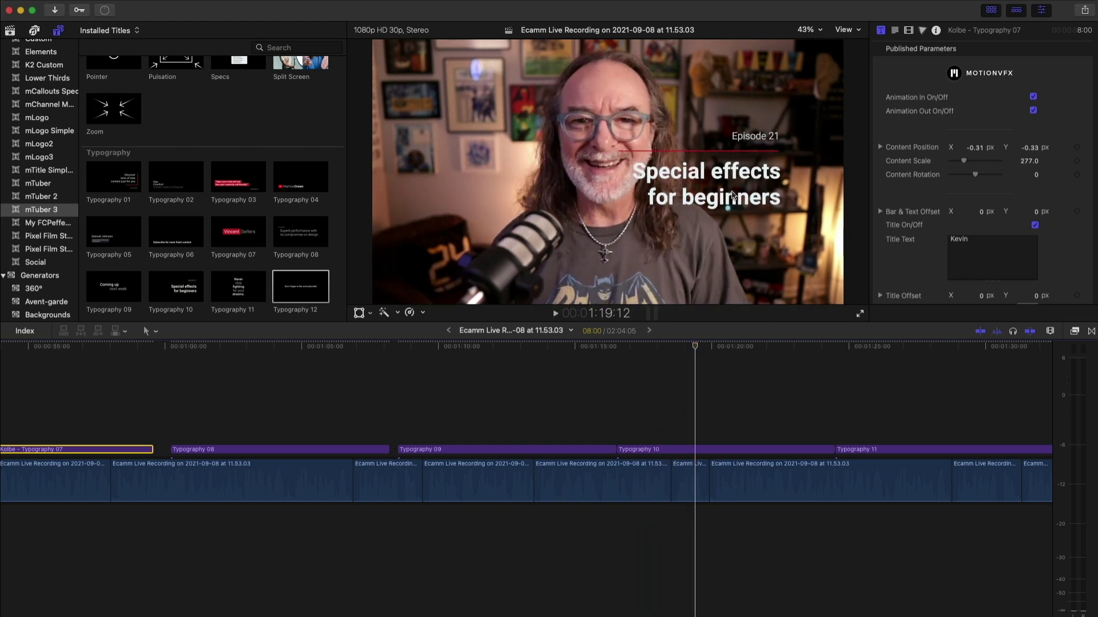
Replace the Typography 10 title's subtitle text with "PART ONE" and return the playhead to the start of that title
{"action": "left_click", "coordinate": [763, 190]}
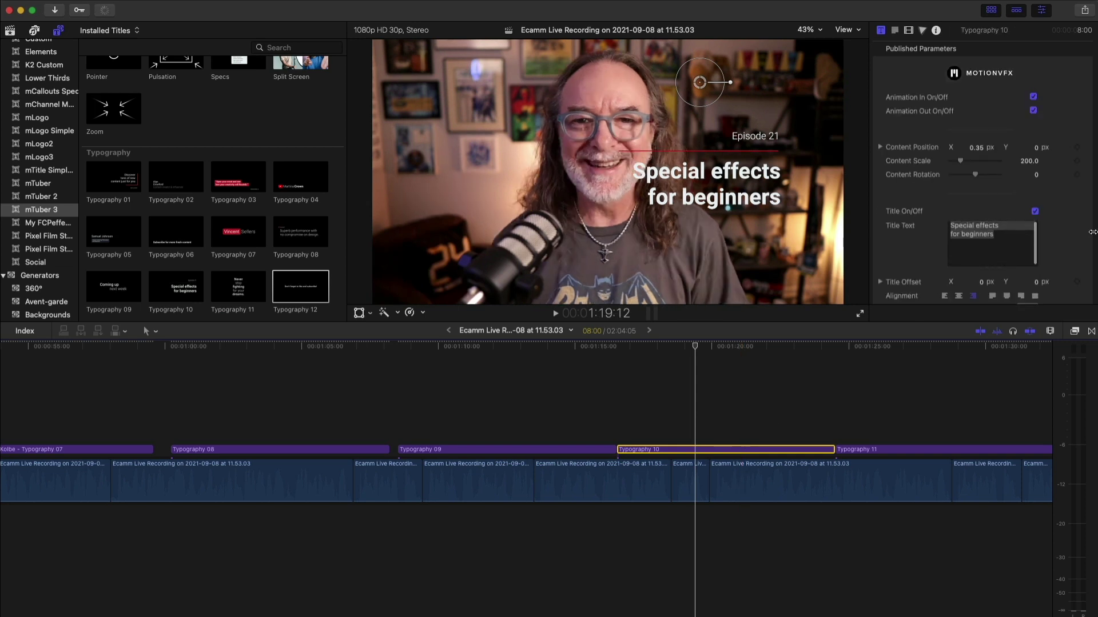
{"action": "scroll", "coordinate": [1070, 239], "scroll_direction": "down", "scroll_amount": 10}
{"action": "scroll", "coordinate": [1029, 172], "scroll_direction": "down", "scroll_amount": 5}
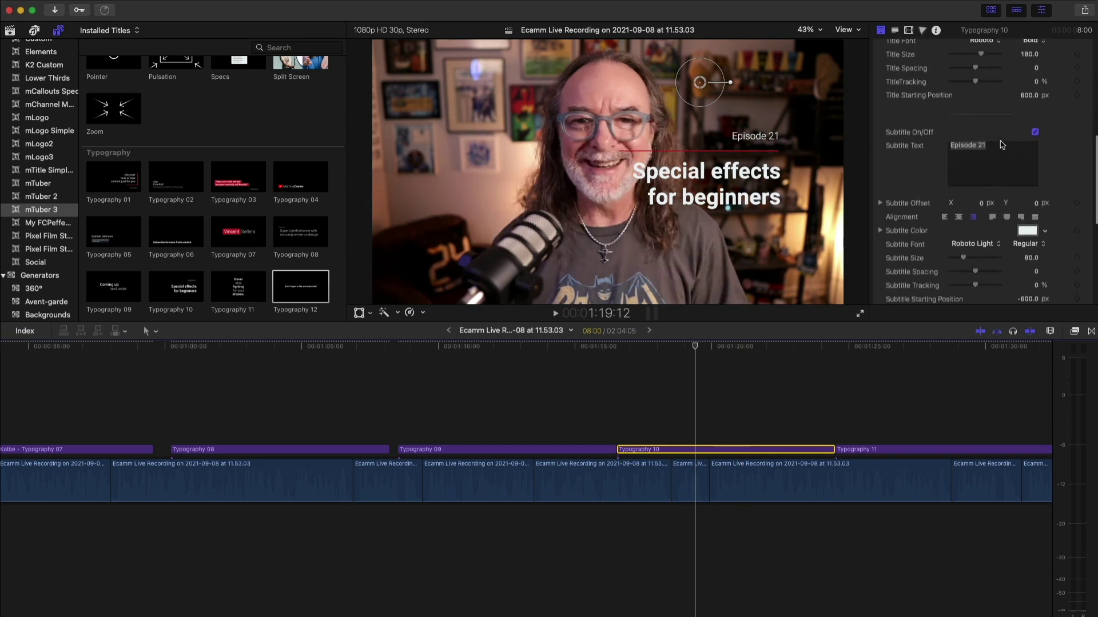
{"action": "scroll", "coordinate": [999, 136], "scroll_direction": "up", "scroll_amount": 3}
{"action": "scroll", "coordinate": [999, 136], "scroll_direction": "up", "scroll_amount": 2}
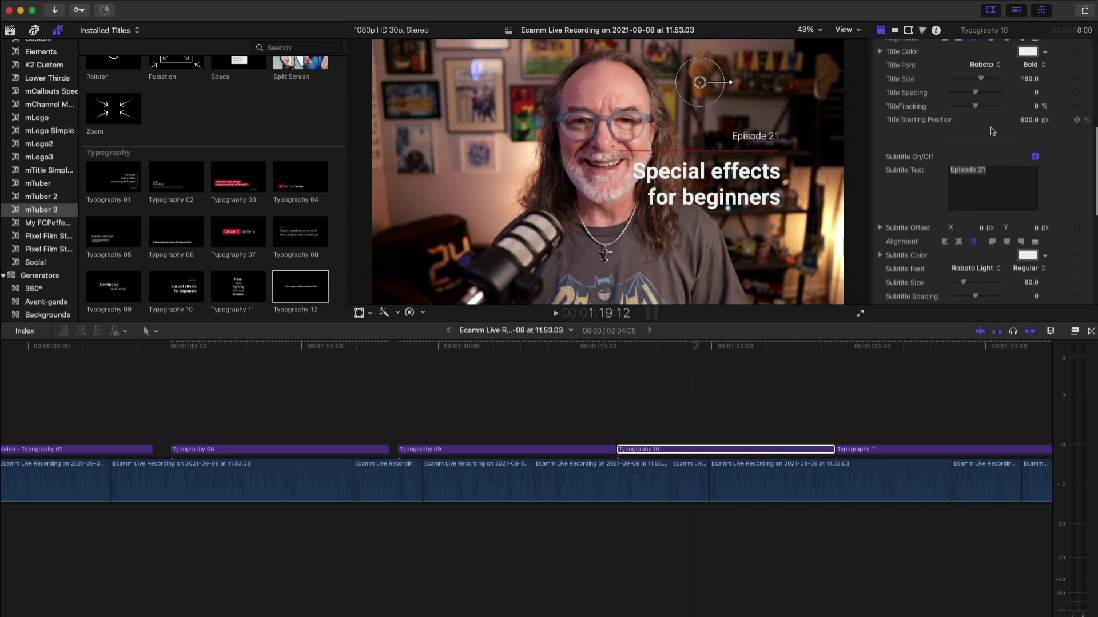
{"action": "triple_click", "coordinate": [995, 172]}
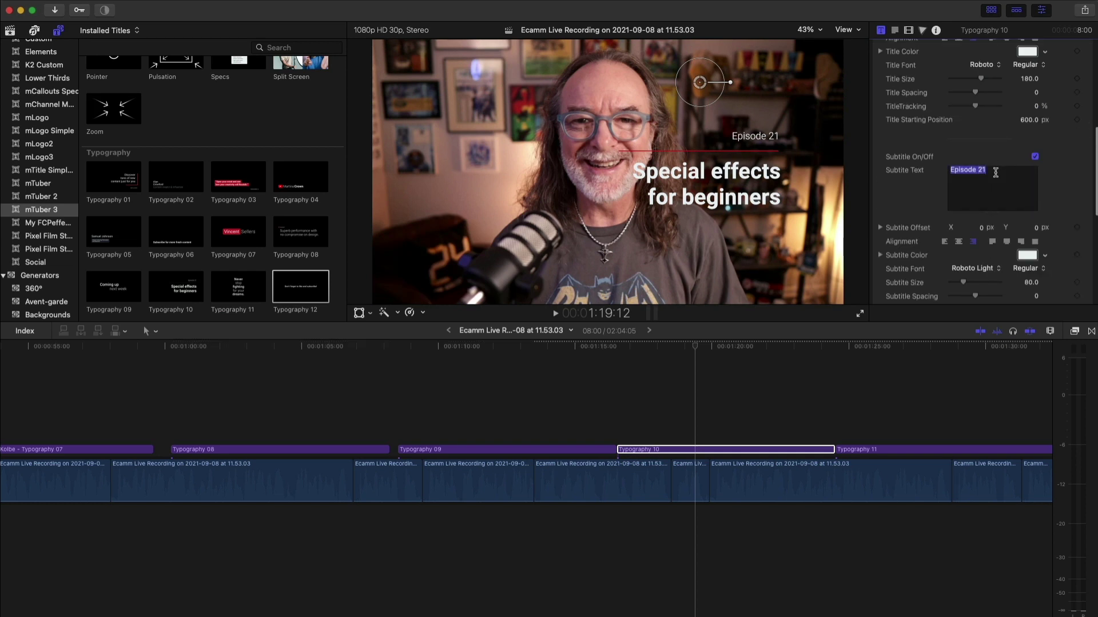
{"action": "type", "text": "PART ONE"}
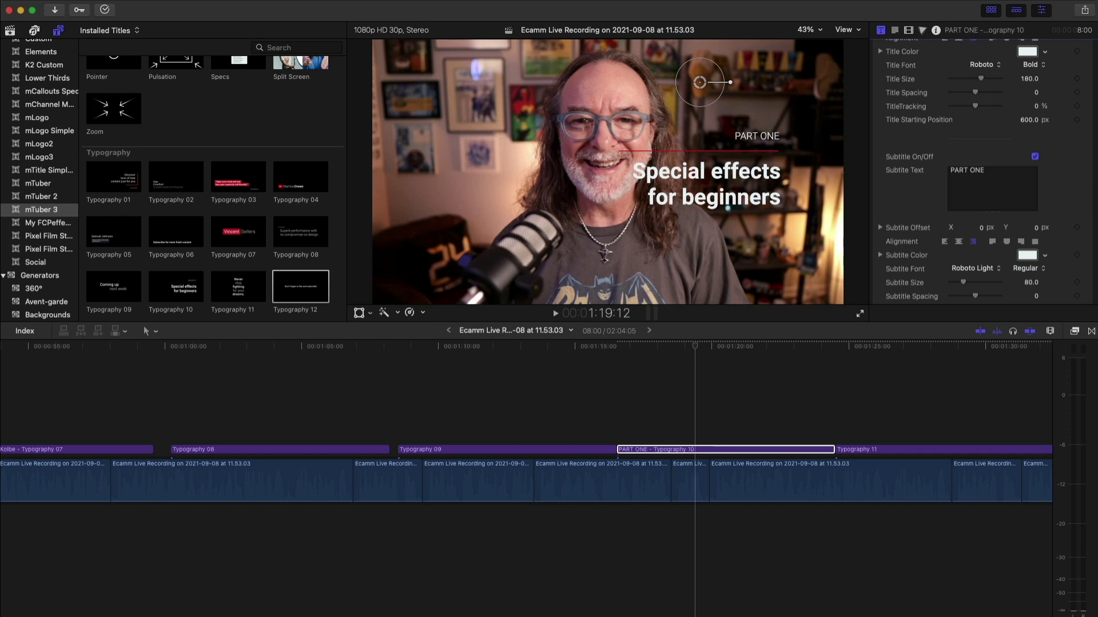
{"action": "left_click_drag", "start_coordinate": [695, 347], "coordinate": [617, 352]}
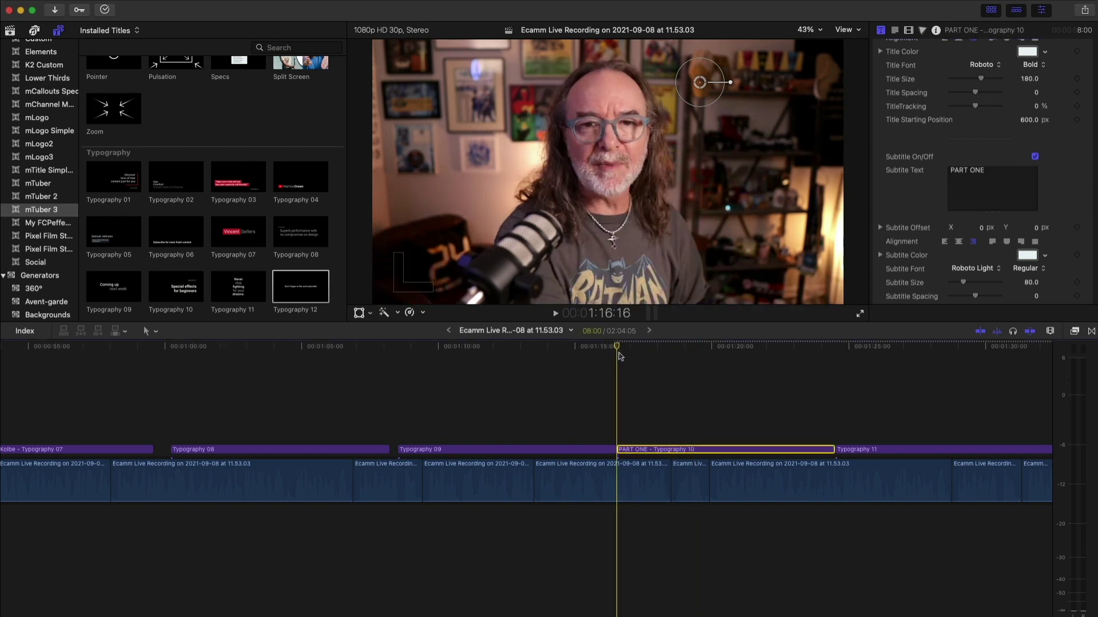
Play back the Typography 10 title with its new subtitle, and preview the Typography 11 animation from its start
{"action": "key", "text": "space"}
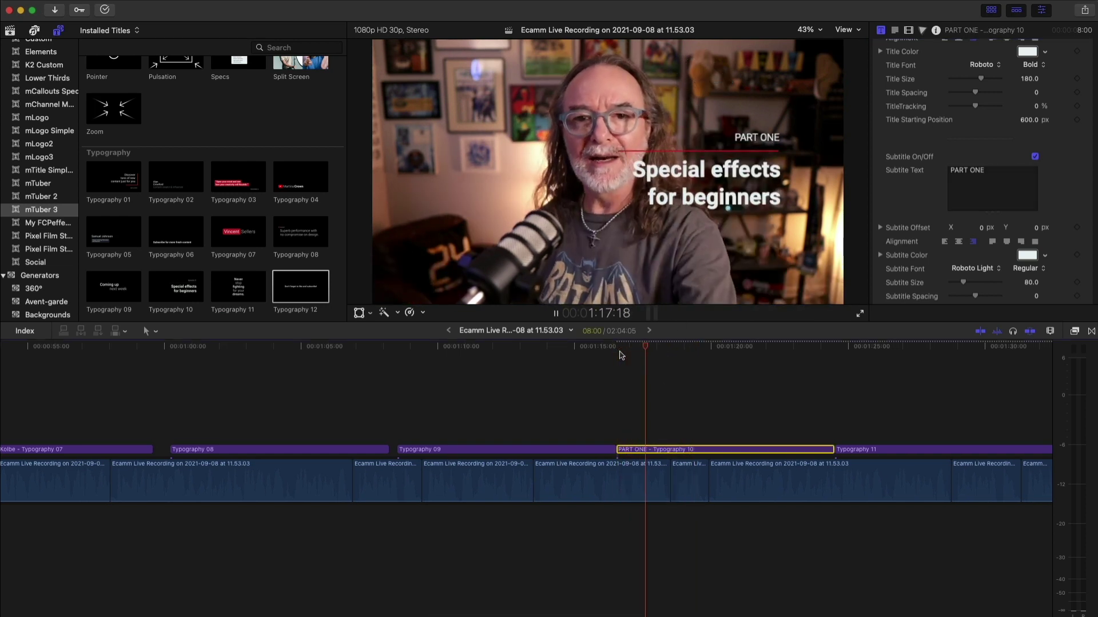
{"action": "scroll", "coordinate": [621, 355], "scroll_direction": "right", "scroll_amount": 5}
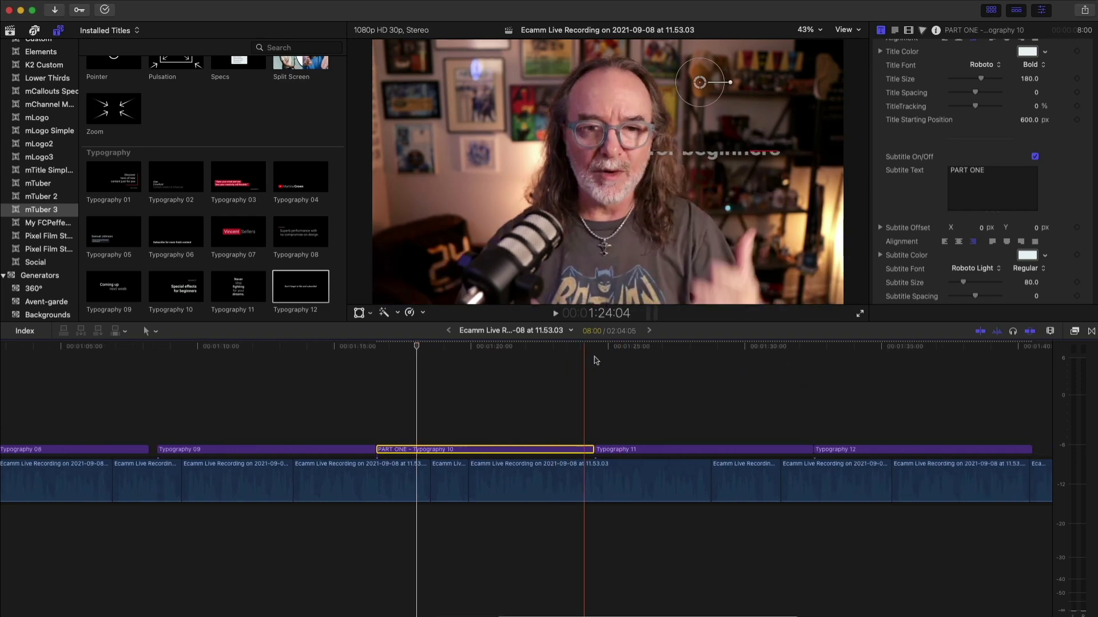
{"action": "left_click", "coordinate": [599, 347]}
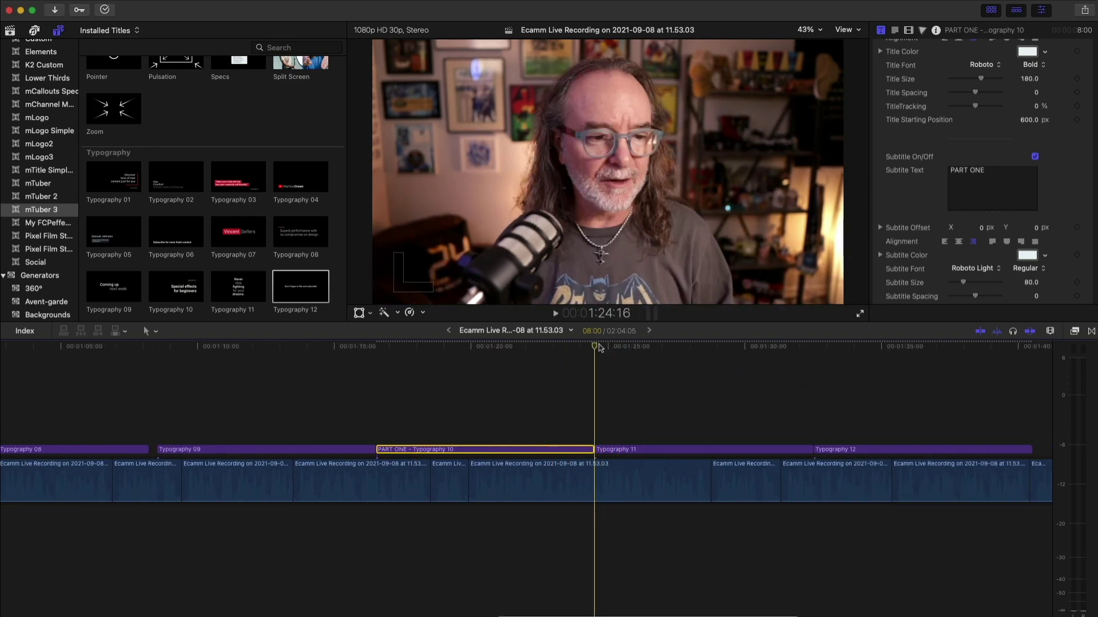
{"action": "key", "text": "space"}
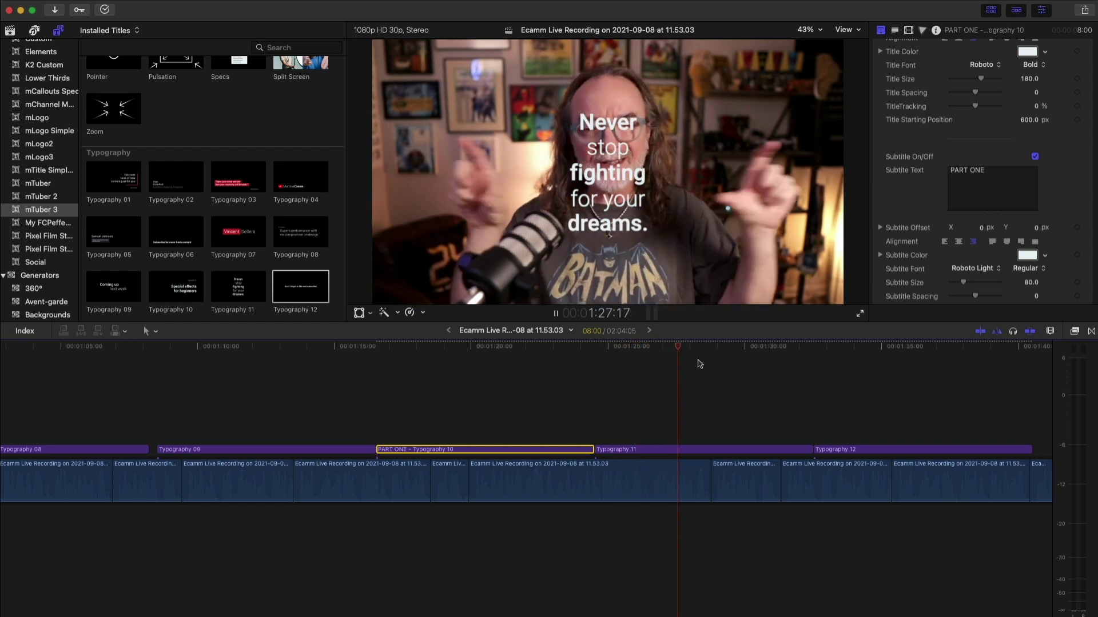
{"action": "key", "text": "space"}
Move the Typography 11 title to the left side of the frame, about X -0.56, Y 0.03, and play it back from its start
{"action": "left_click", "coordinate": [678, 451]}
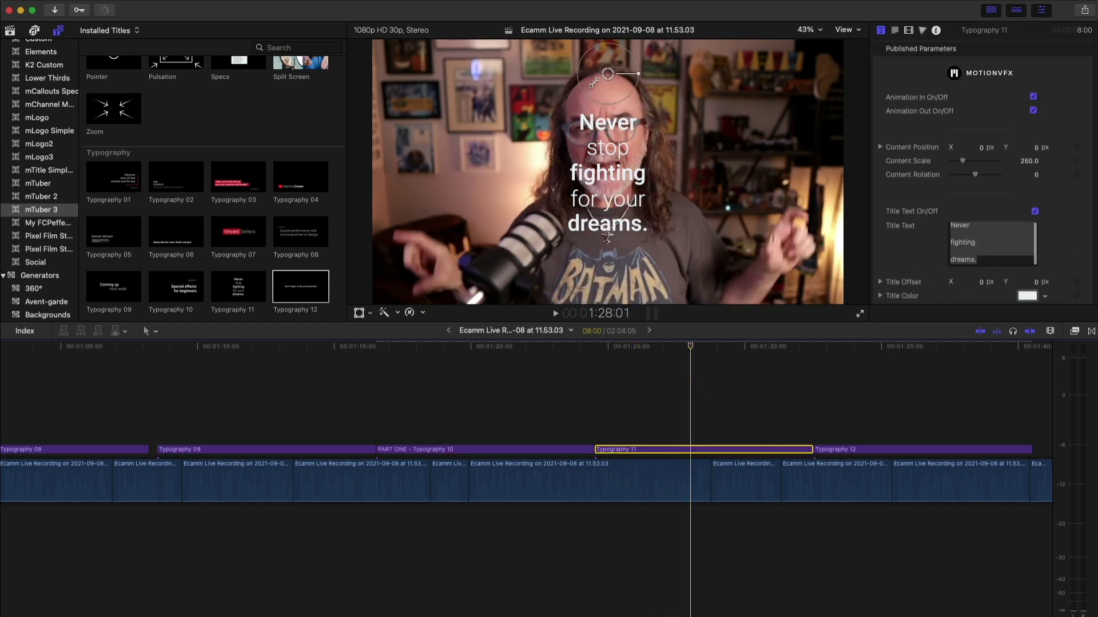
{"action": "left_click_drag", "start_coordinate": [614, 81], "coordinate": [465, 69]}
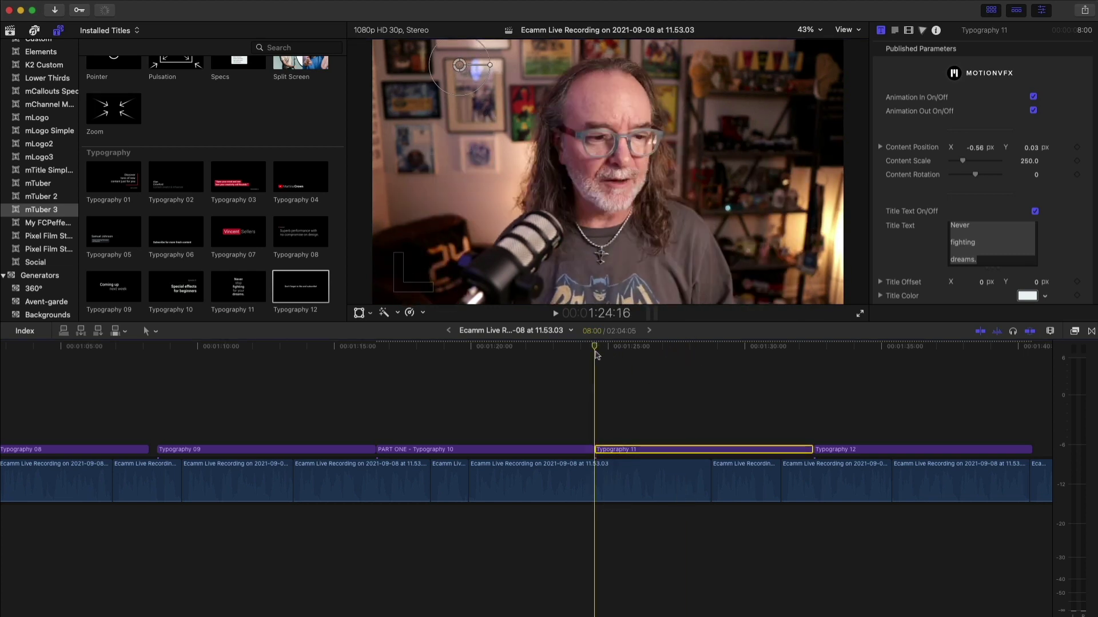
{"action": "left_click", "coordinate": [597, 347]}
{"action": "key", "text": "space"}
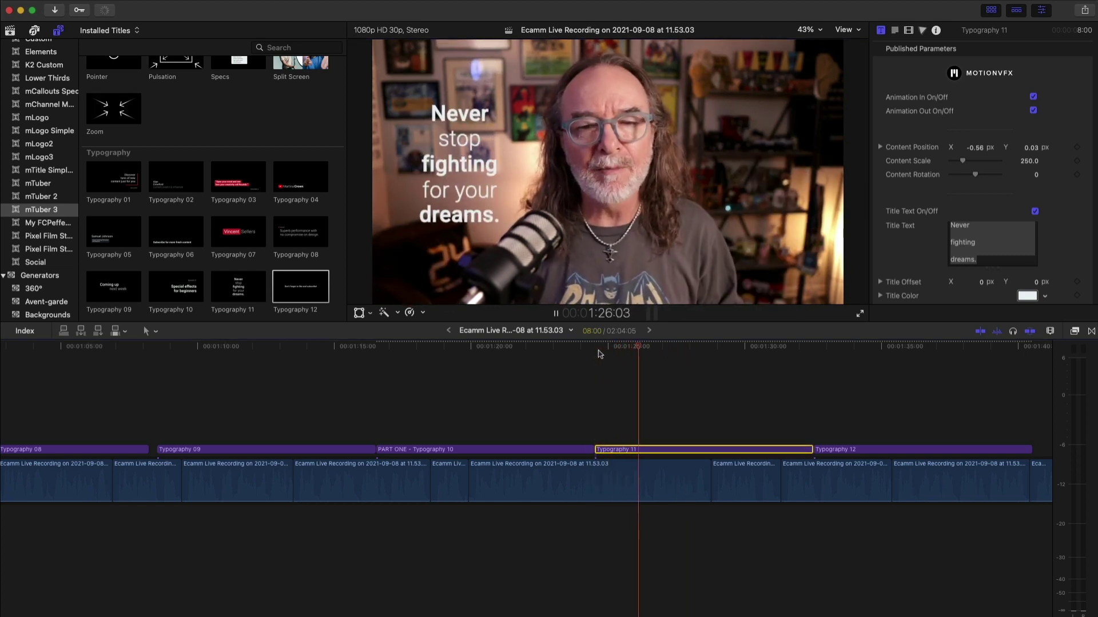
{"action": "scroll", "coordinate": [606, 358], "scroll_direction": "right", "scroll_amount": 5}
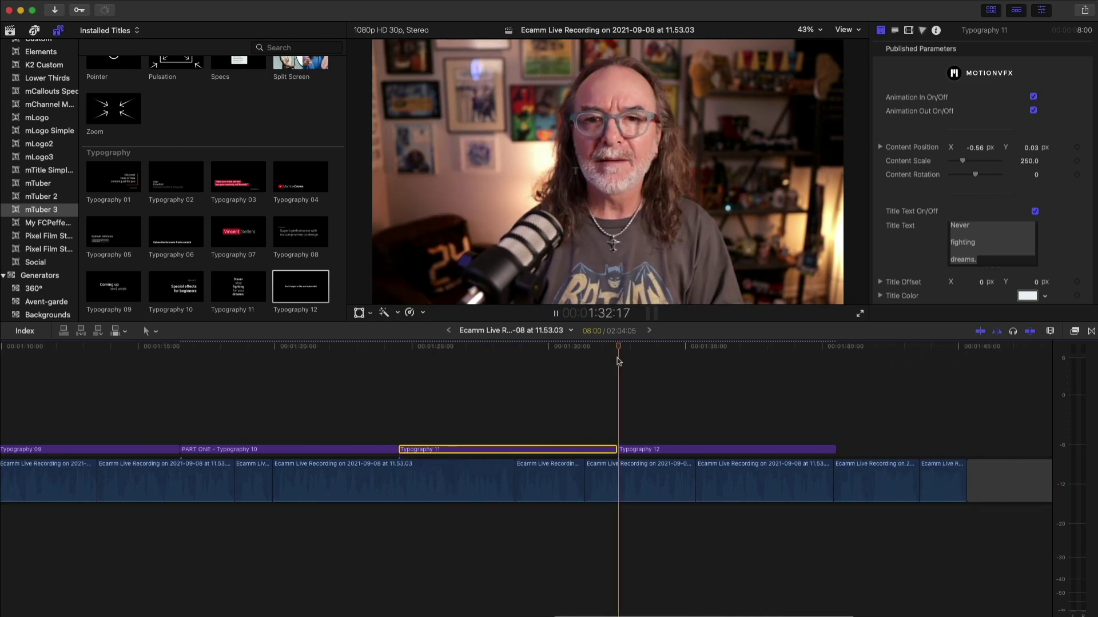